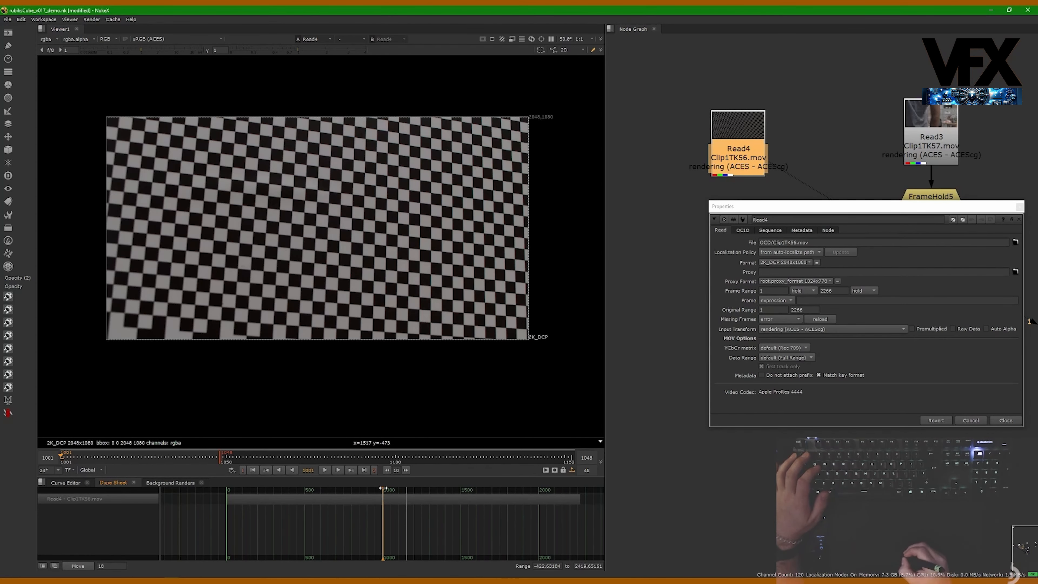
# - Set the viewer timeline's frame range mode to Input
pyautogui.moveTo(383, 487); pyautogui.dragTo(328, 489)
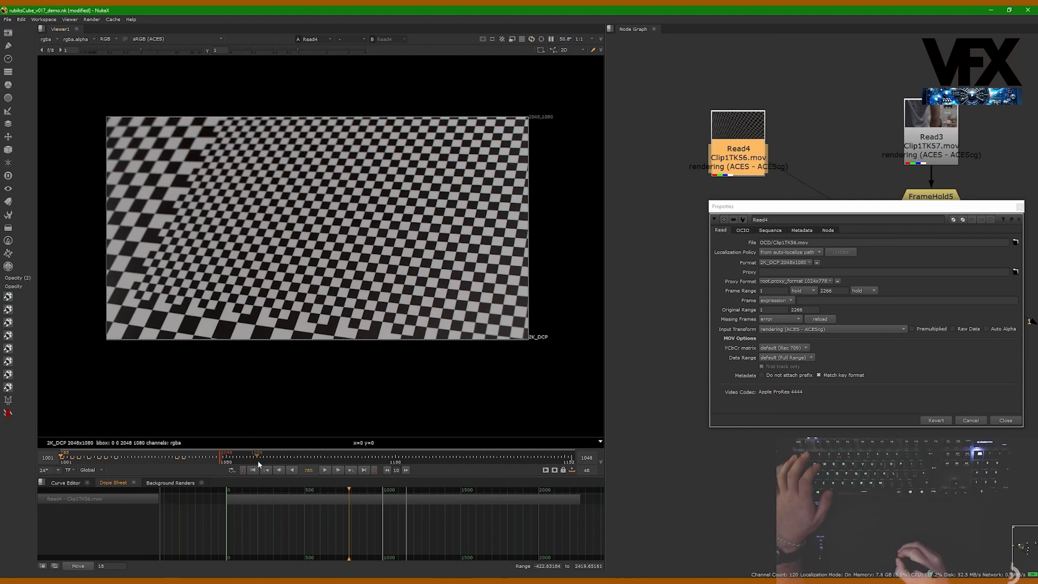
pyautogui.moveTo(738, 157); pyautogui.dragTo(729, 155)
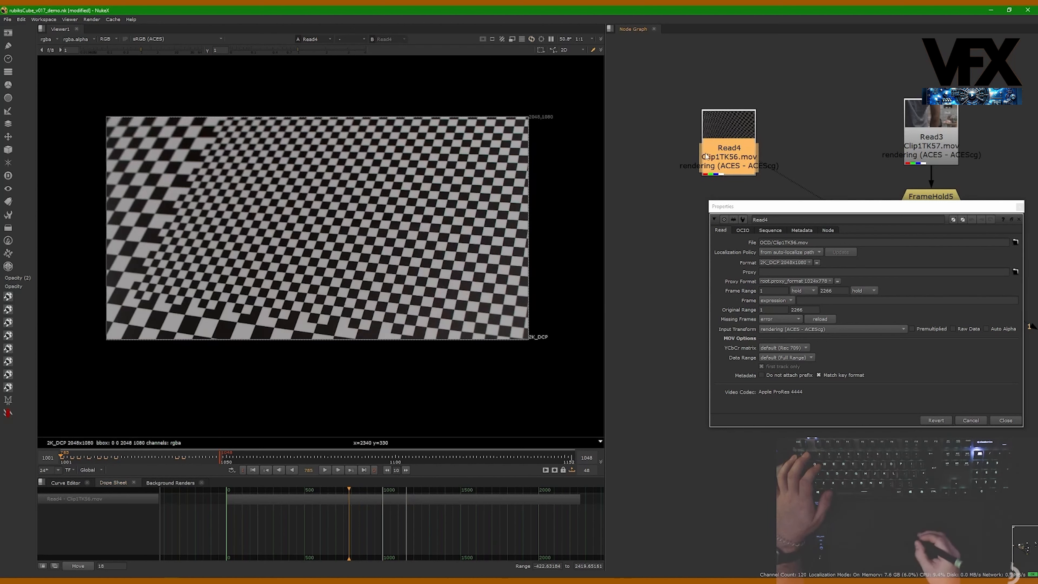
pyautogui.click(99, 472)
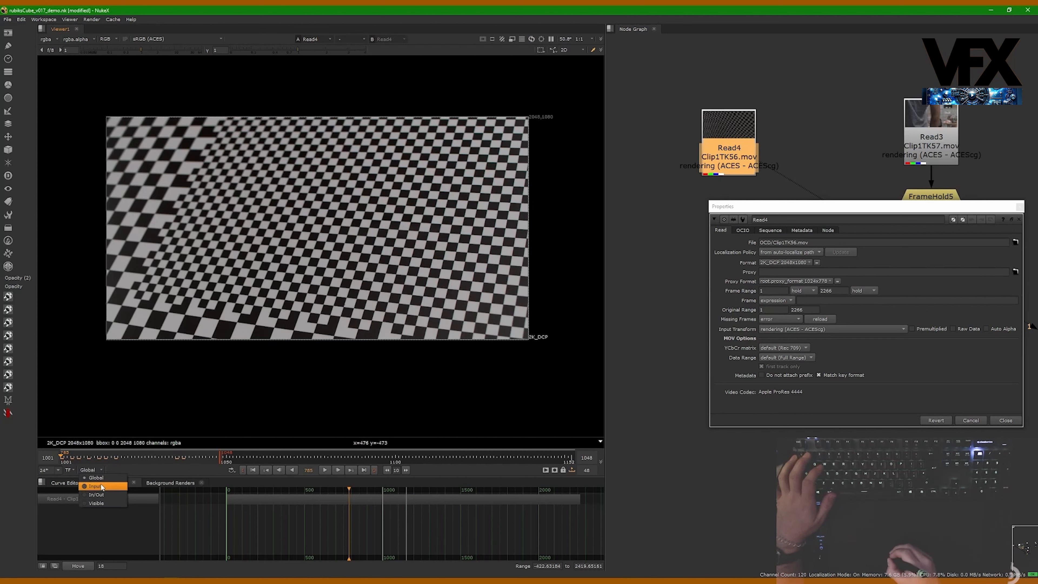
pyautogui.click(101, 487)
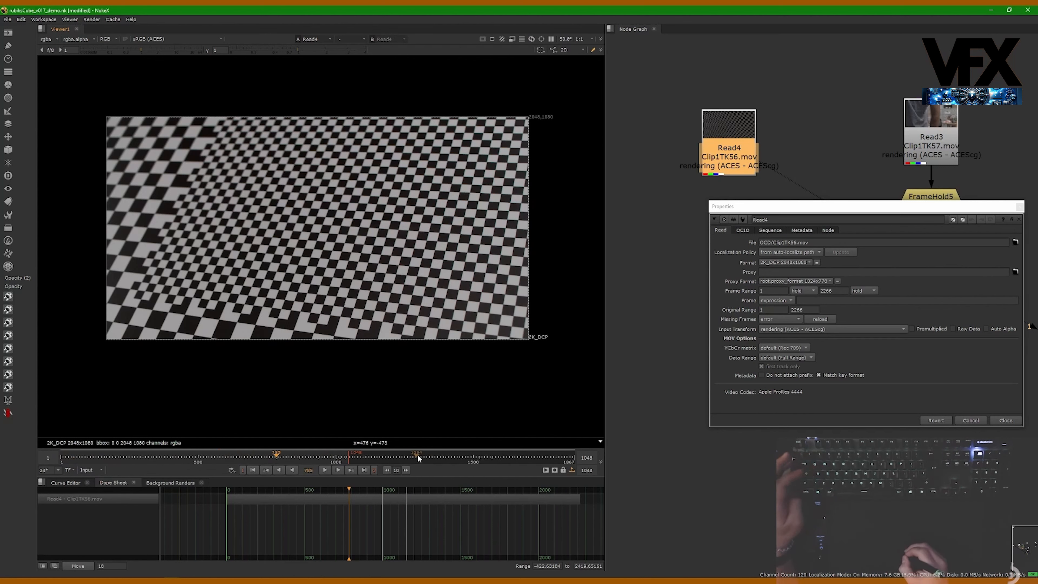
# - Scrub through the checkerboard clip, nudge the Read4 node, and close the Read4 properties
pyautogui.keyDown('ctrl'); pyautogui.moveTo(485, 458); pyautogui.dragTo(732, 449); pyautogui.keyUp('ctrl')
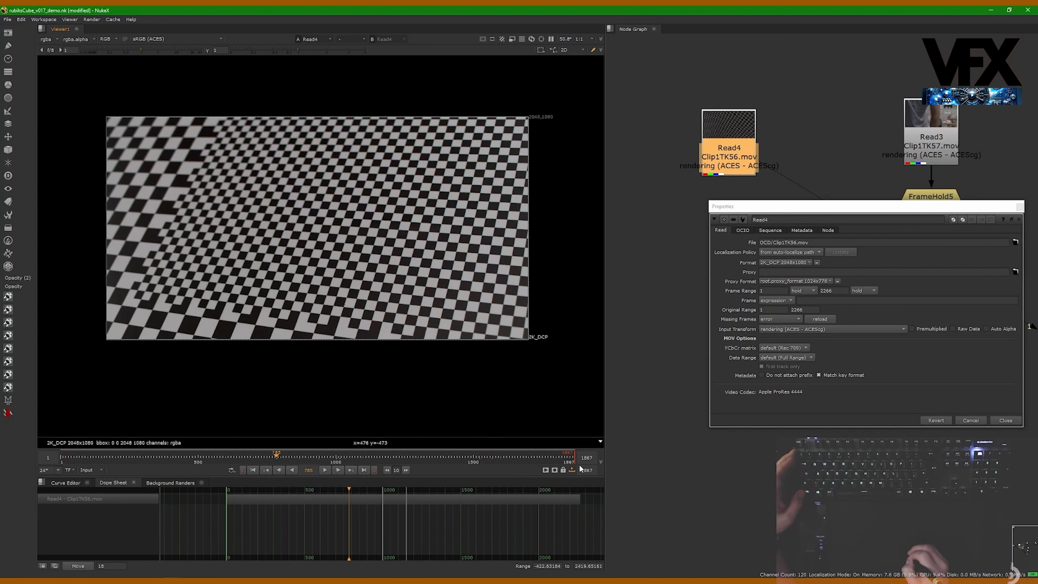
pyautogui.keyDown('alt'); pyautogui.moveTo(420, 460); pyautogui.dragTo(362, 460, button='middle'); pyautogui.keyUp('alt')
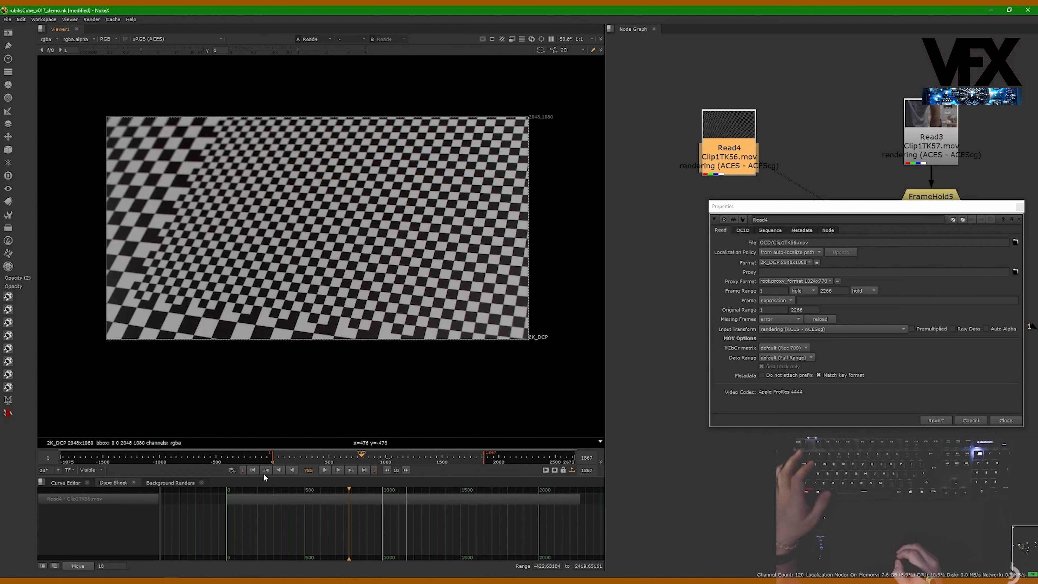
pyautogui.moveTo(745, 148); pyautogui.dragTo(738, 159)
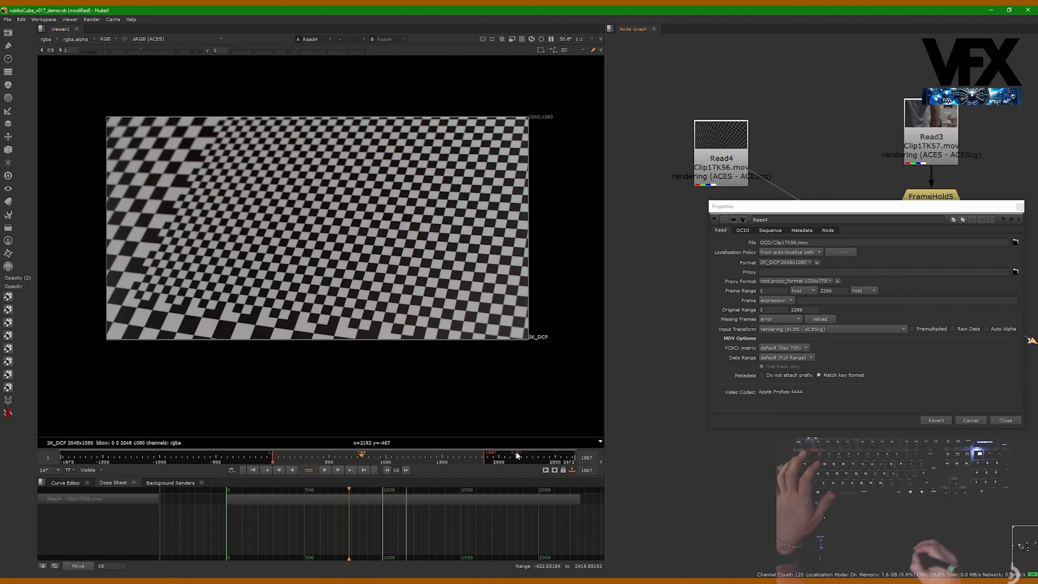
pyautogui.moveTo(479, 461); pyautogui.dragTo(284, 463)
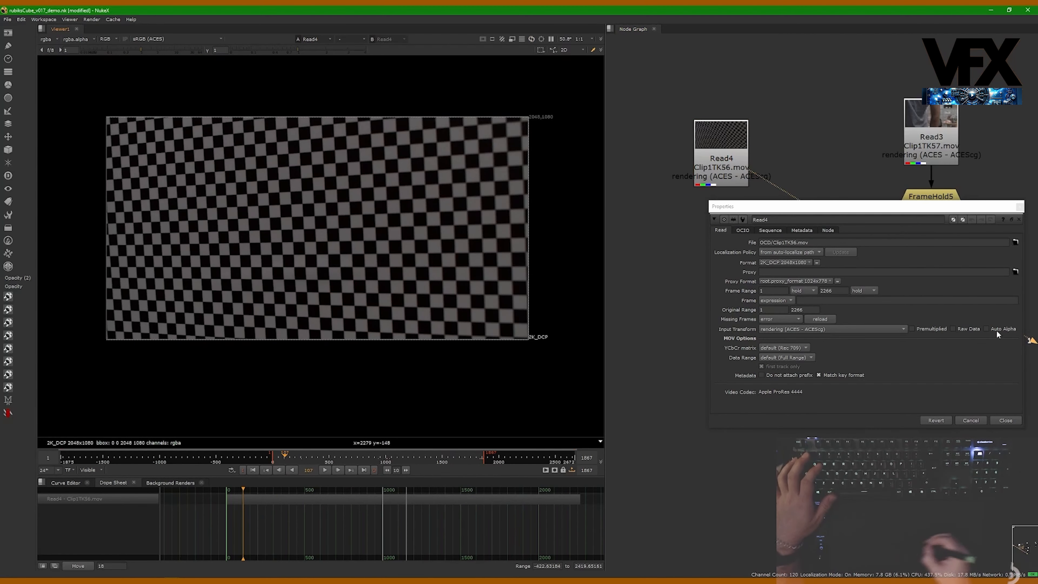
pyautogui.click(1006, 420)
# - Scrub the timeline to a different frame and shift the Read4 node left in the node graph
pyautogui.click(324, 460)
pyautogui.moveTo(326, 461); pyautogui.dragTo(365, 460)
pyautogui.moveTo(721, 155); pyautogui.dragTo(676, 155)
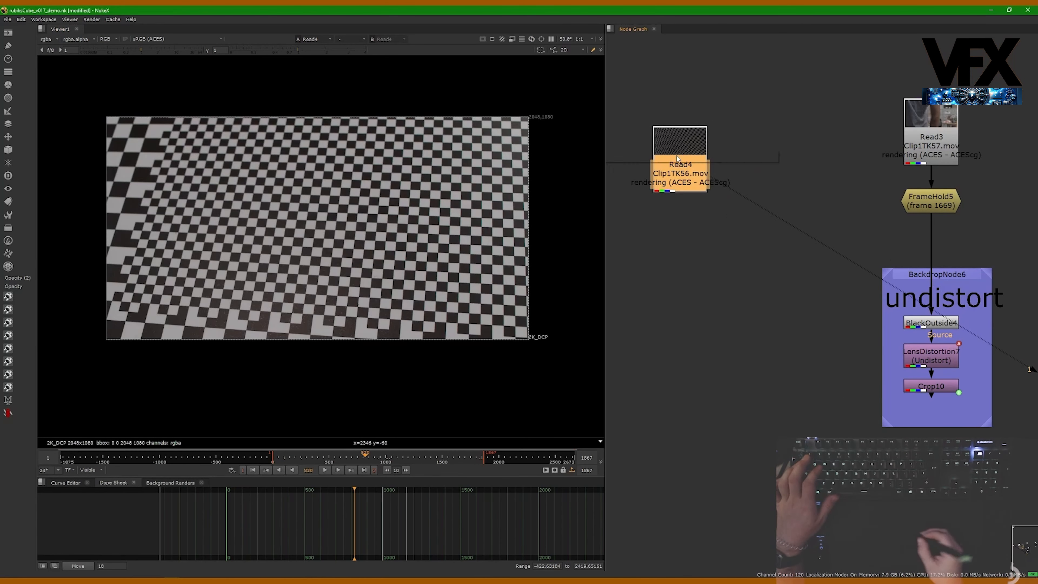
# - Add a LensDistortion [Transform] node below Read4 through the node search
pyautogui.press('Tab')
pyautogui.write('lend')
pyautogui.press('BackSpace')
pyautogui.write('s')
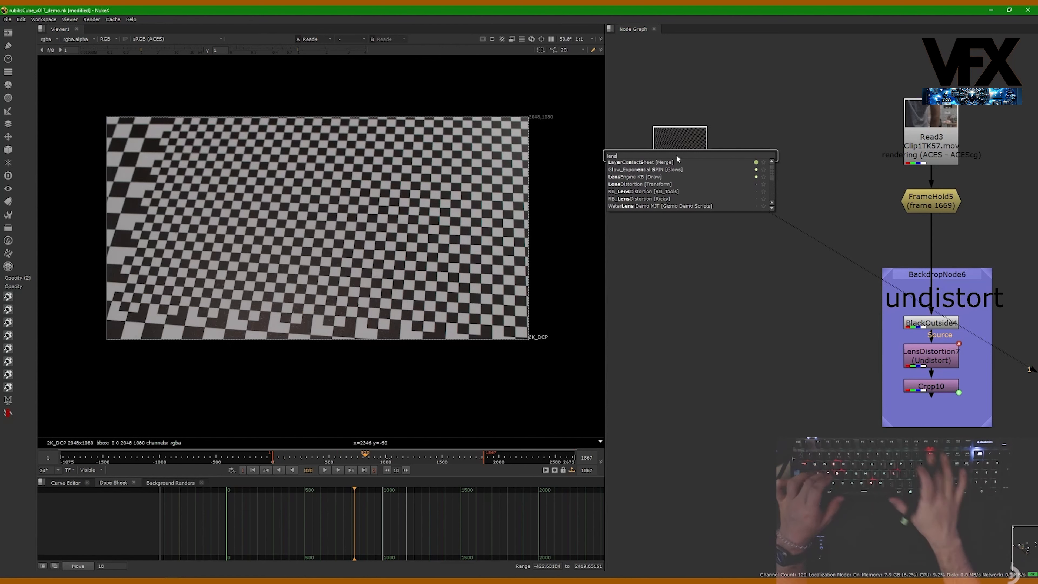
pyautogui.press('Down')
pyautogui.press('Down')
pyautogui.press('Down')
pyautogui.press('Down')
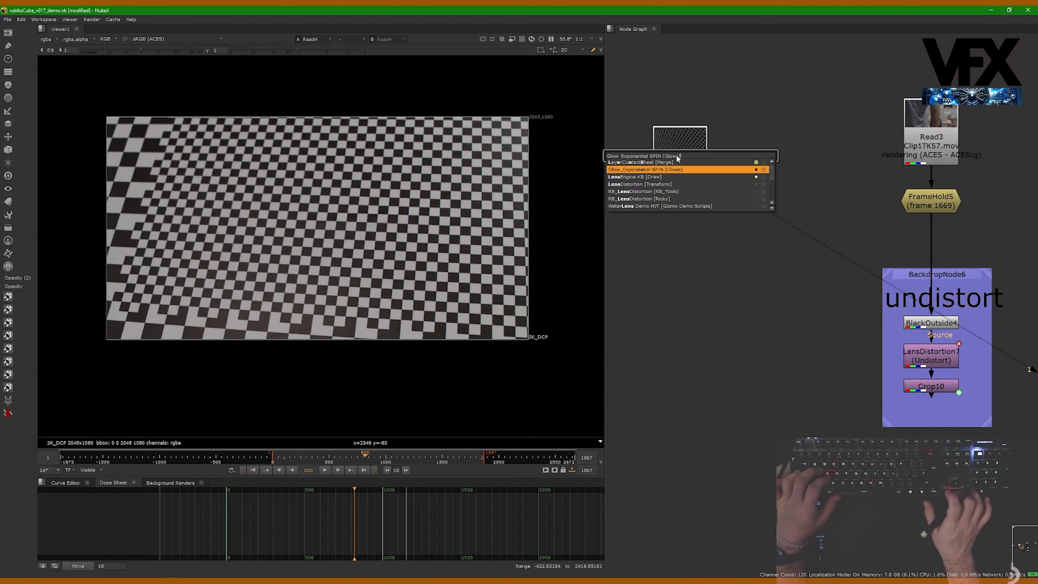
pyautogui.press('Return')
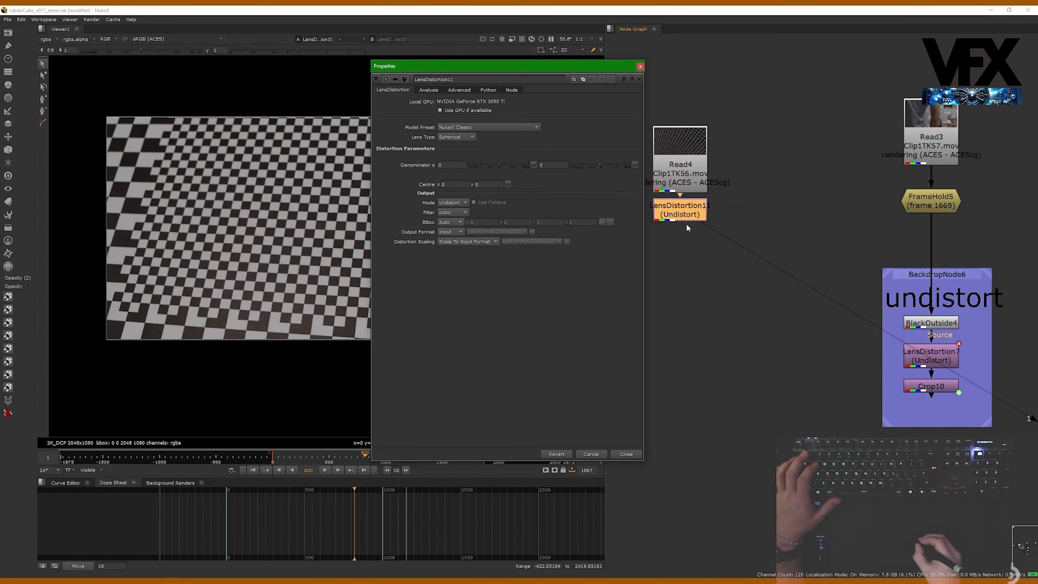
# - Open the LensDistortion node's Analysis tab and scrub the timeline to an earlier frame
pyautogui.moveTo(577, 66); pyautogui.dragTo(939, 108)
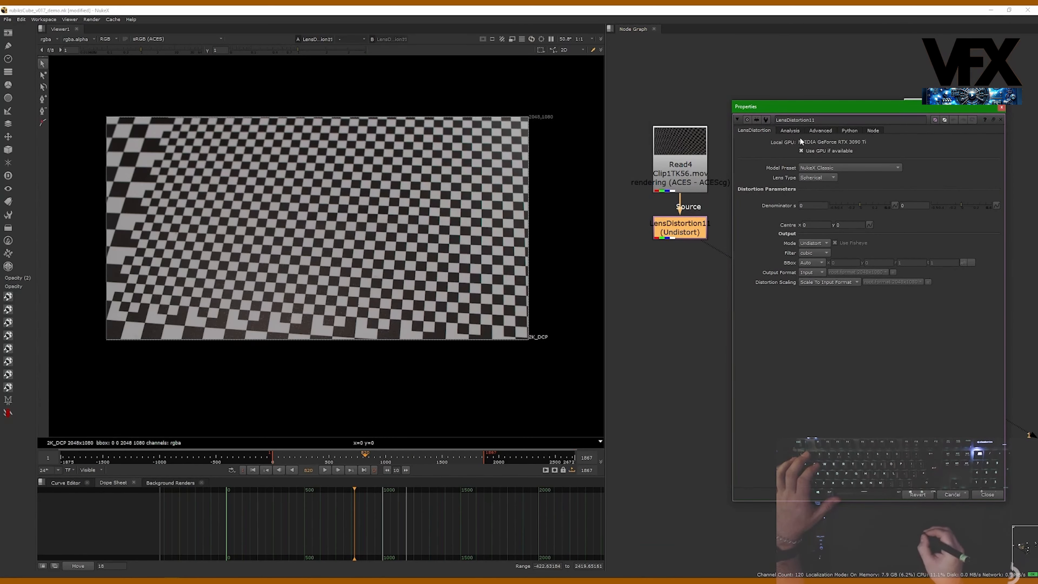
pyautogui.click(789, 131)
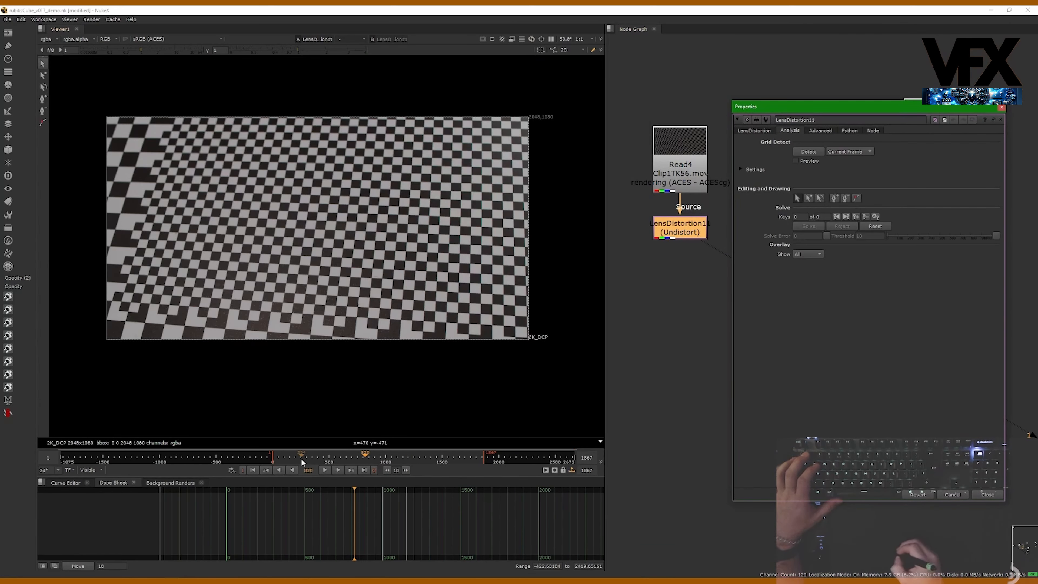
pyautogui.click(322, 458)
pyautogui.moveTo(322, 458); pyautogui.dragTo(279, 457)
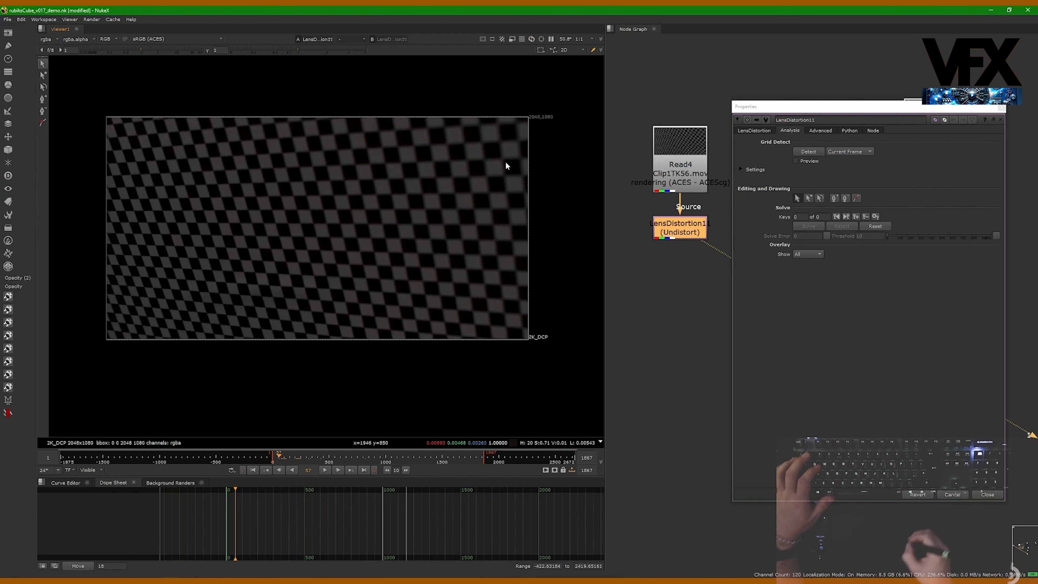
# - Scrub to frame 455 and zoom into the viewer to inspect the checkerboard's sharpness
pyautogui.scroll(4, 529, 151)
pyautogui.scroll(4, 458, 164)
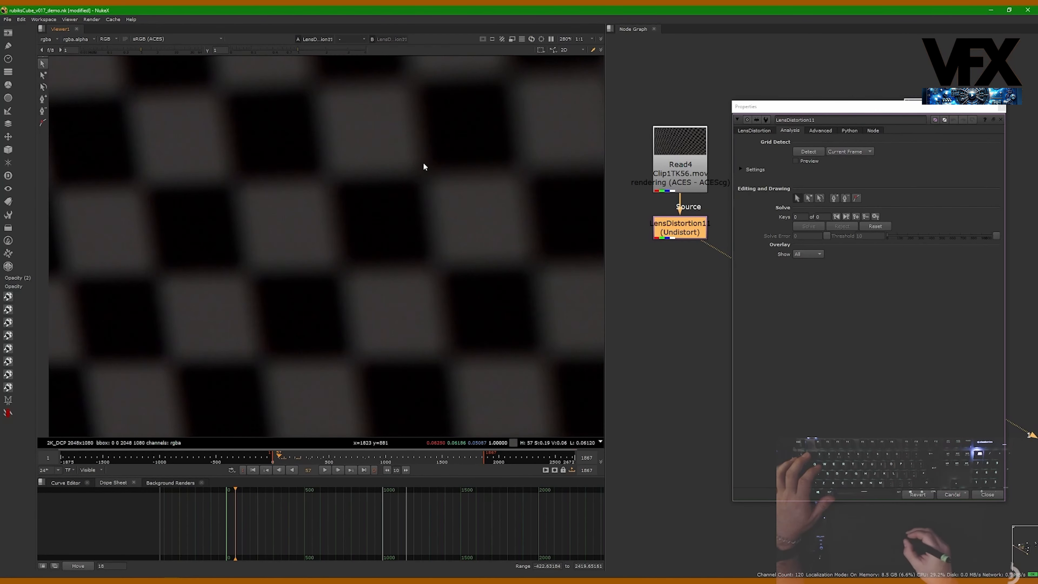
pyautogui.scroll(-10, 436, 166)
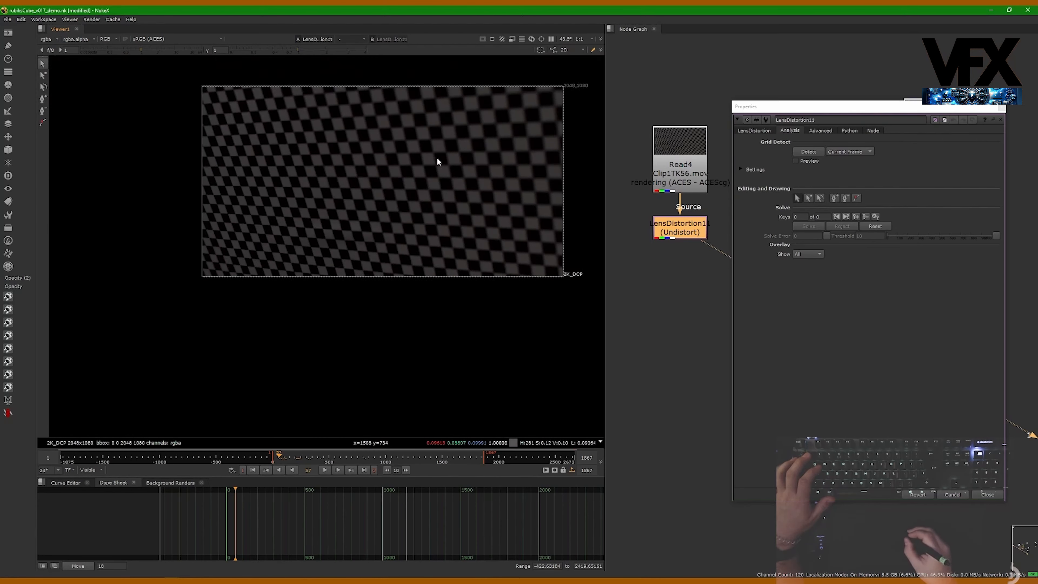
pyautogui.moveTo(291, 455); pyautogui.dragTo(328, 458)
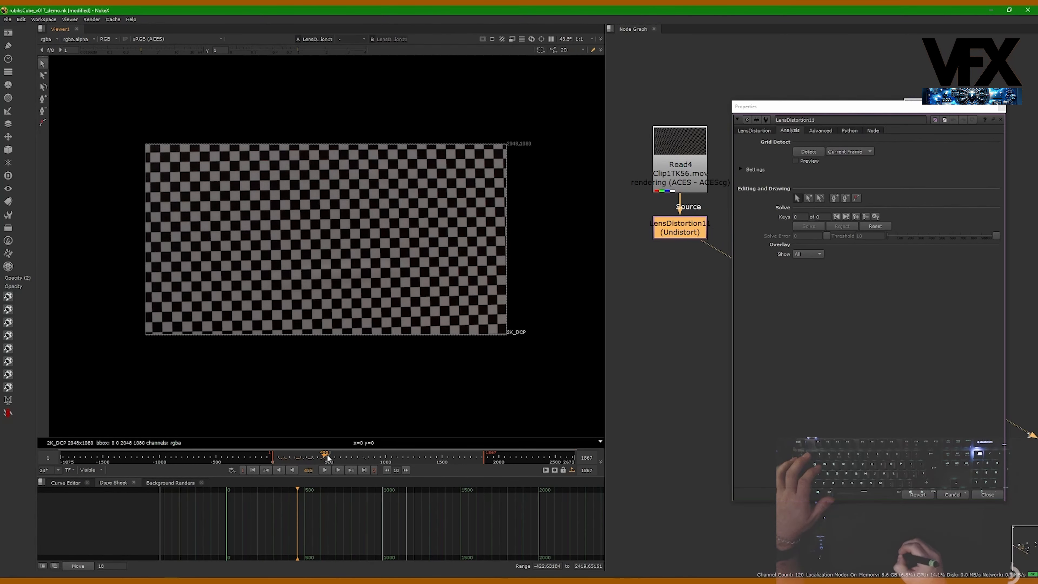
pyautogui.scroll(2, 236, 173)
pyautogui.scroll(3, 281, 392)
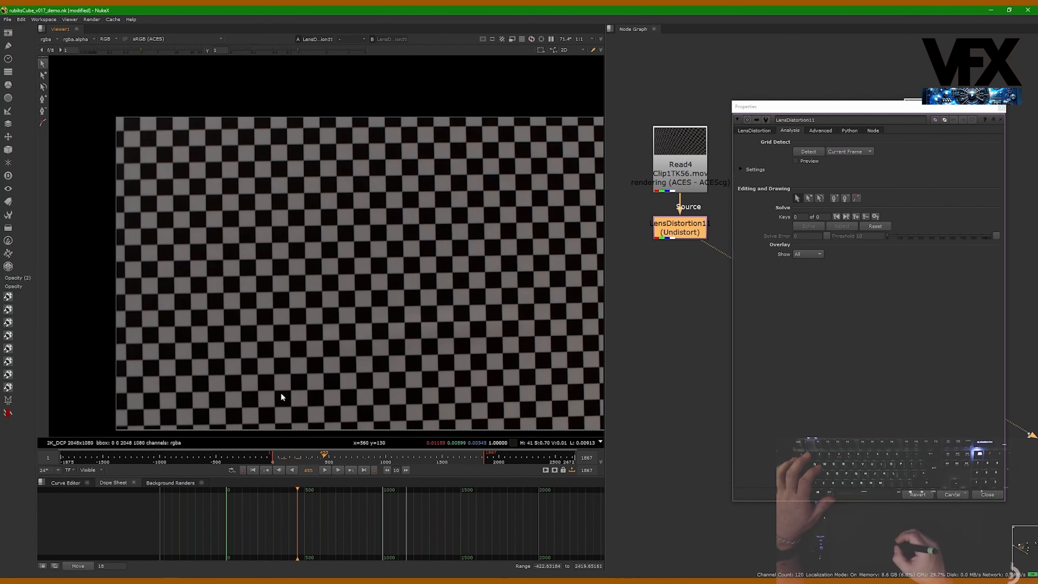
pyautogui.scroll(2, 229, 230)
pyautogui.scroll(-6, 230, 234)
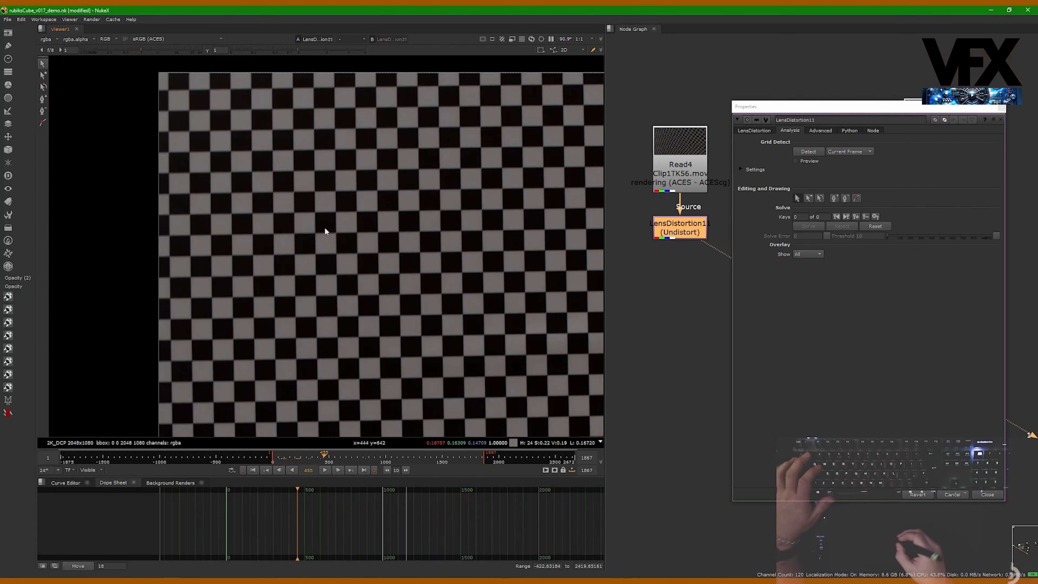
pyautogui.moveTo(303, 206); pyautogui.dragTo(281, 219, button='middle')
# - Run grid detection on the current frame of the checkerboard
pyautogui.moveTo(863, 107); pyautogui.dragTo(829, 97)
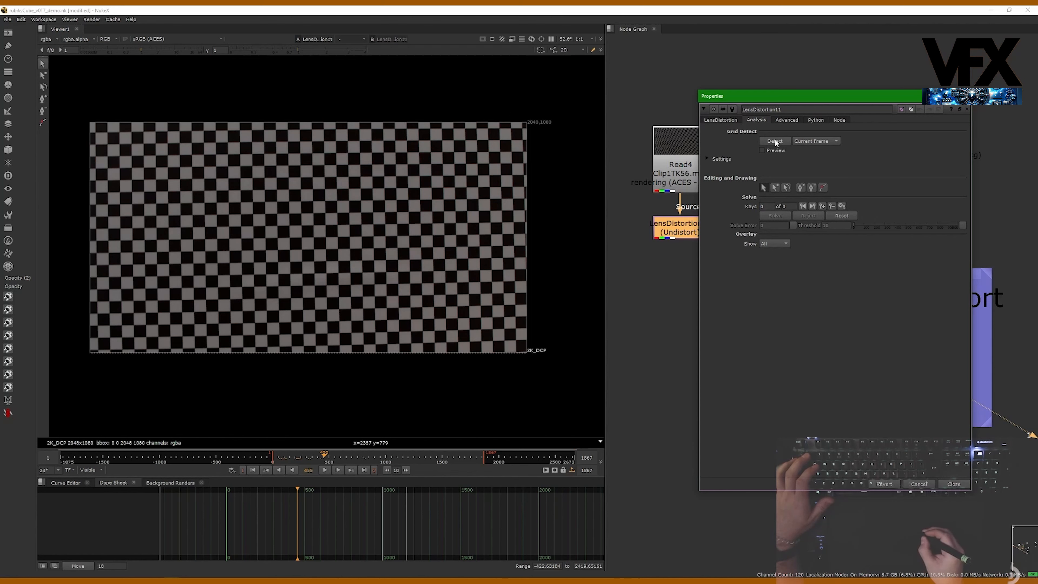
pyautogui.moveTo(822, 98); pyautogui.dragTo(861, 92)
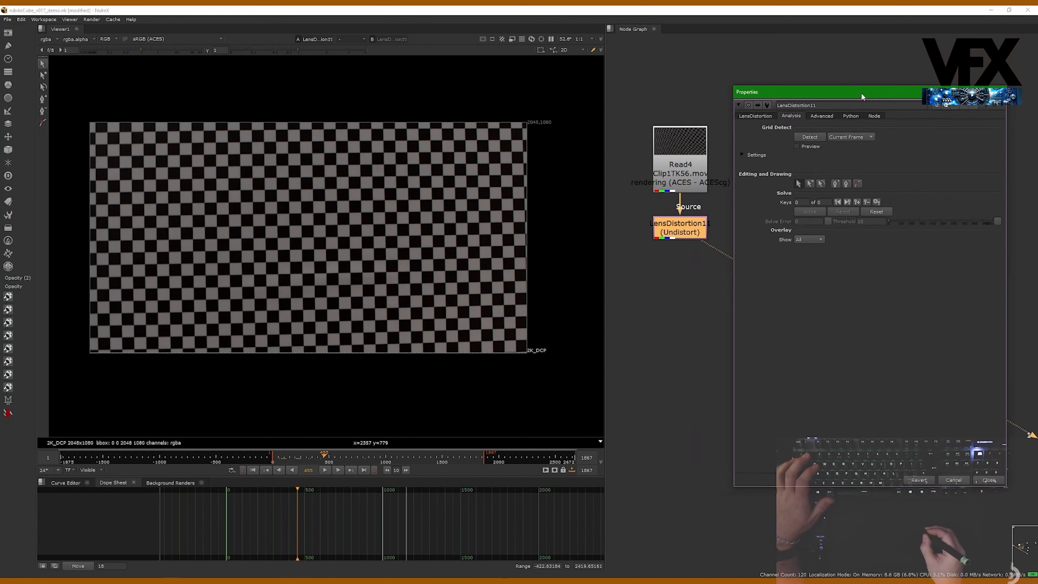
pyautogui.click(814, 136)
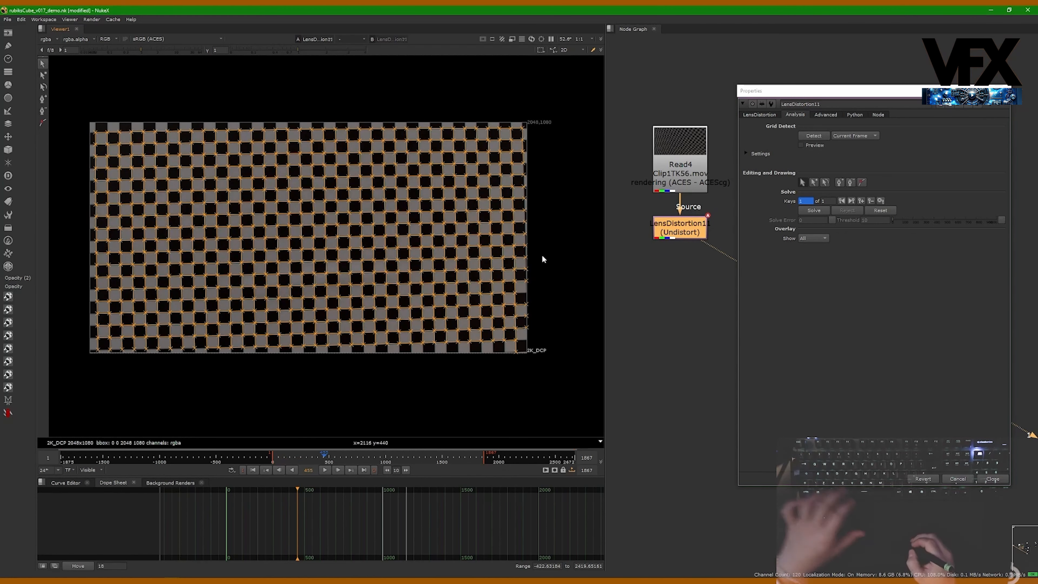
# - Zoom in and pan around the board's right edge to inspect the detected grid points
pyautogui.scroll(2, 529, 272)
pyautogui.scroll(7, 562, 366)
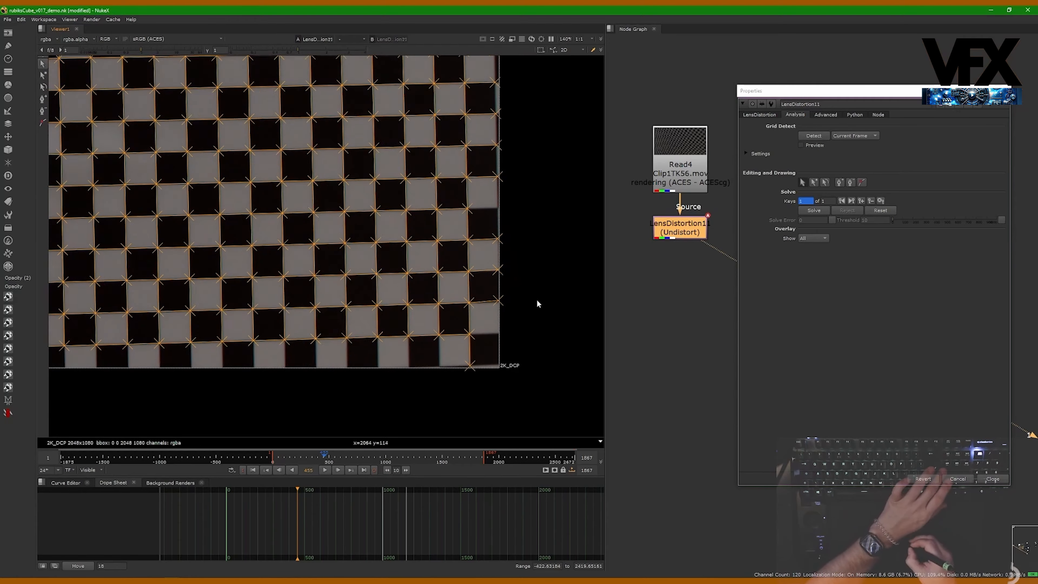
pyautogui.scroll(2, 525, 279)
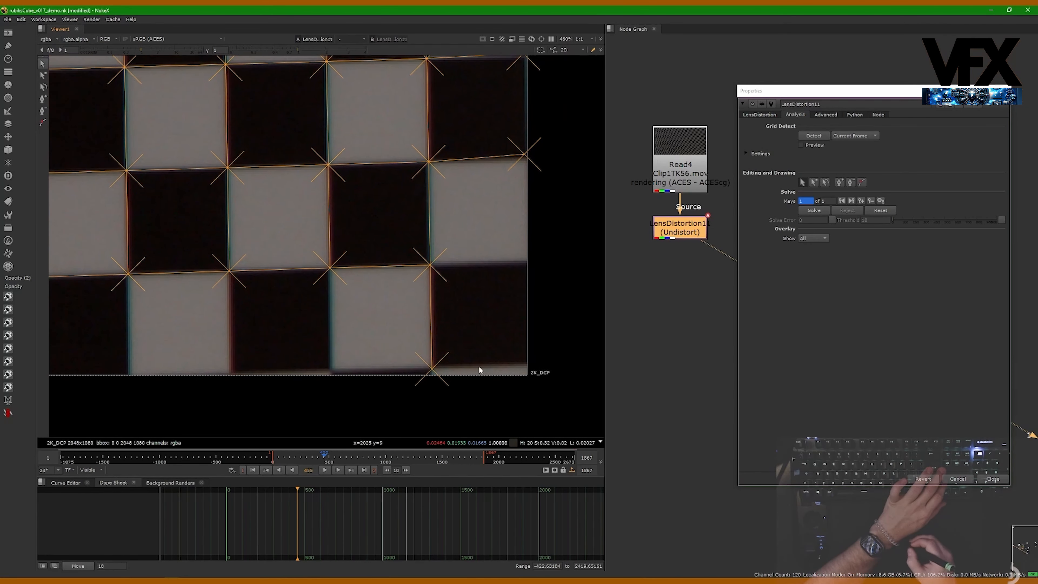
pyautogui.scroll(4, 414, 361)
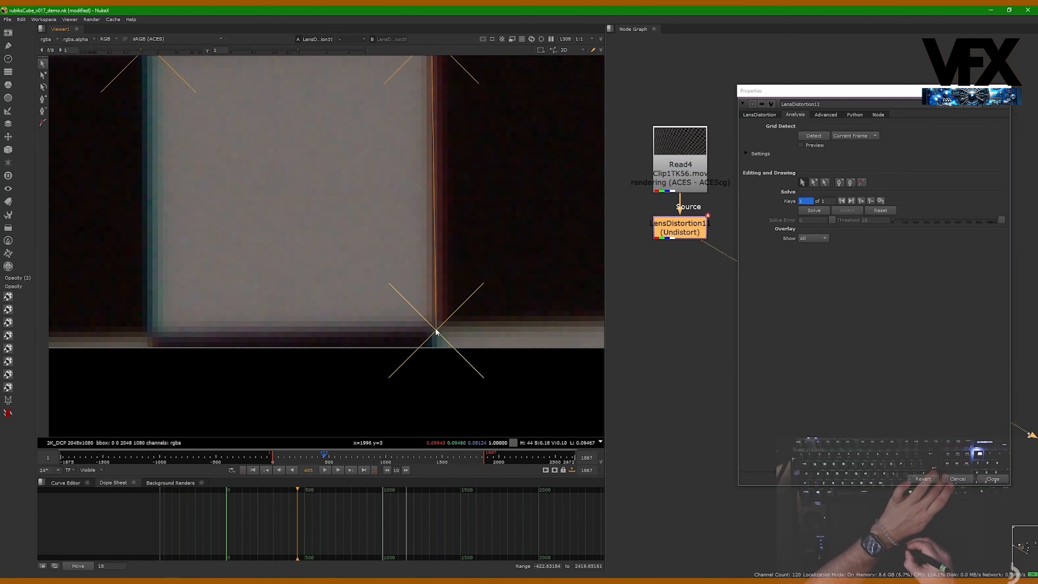
pyautogui.scroll(-3, 435, 331)
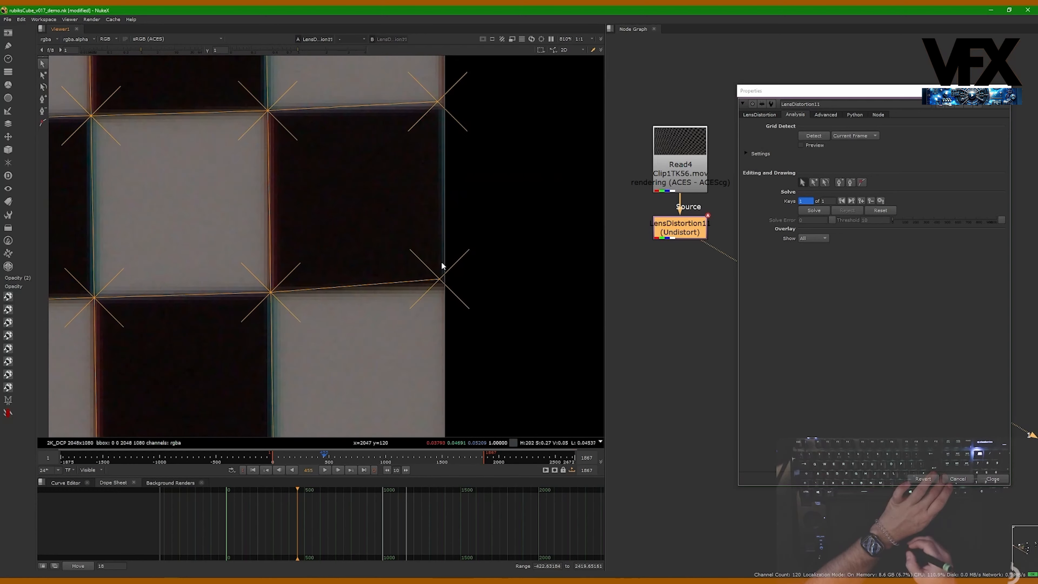
pyautogui.scroll(-3, 446, 278)
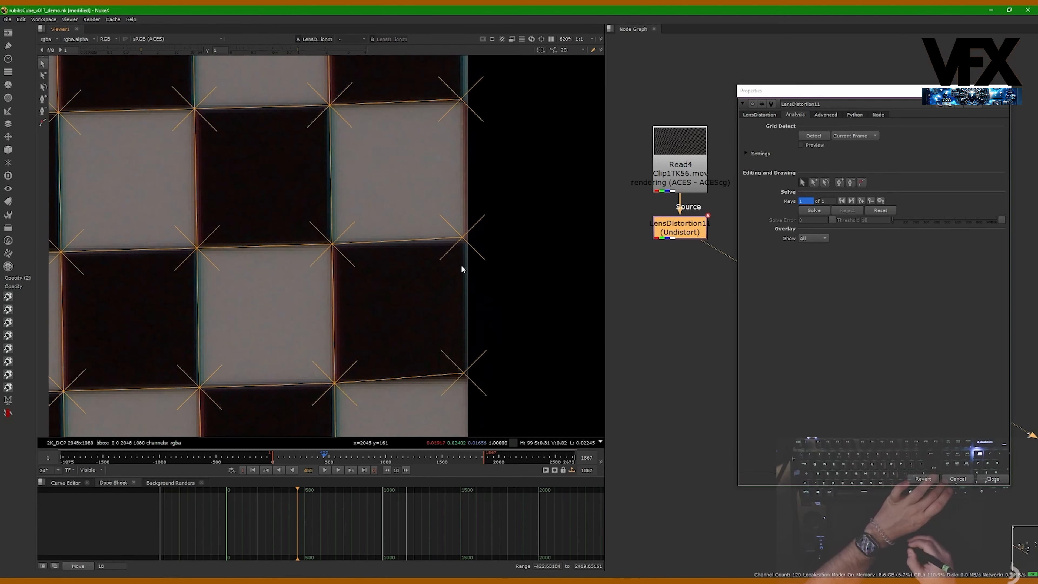
pyautogui.moveTo(440, 325); pyautogui.dragTo(418, 280, button='middle')
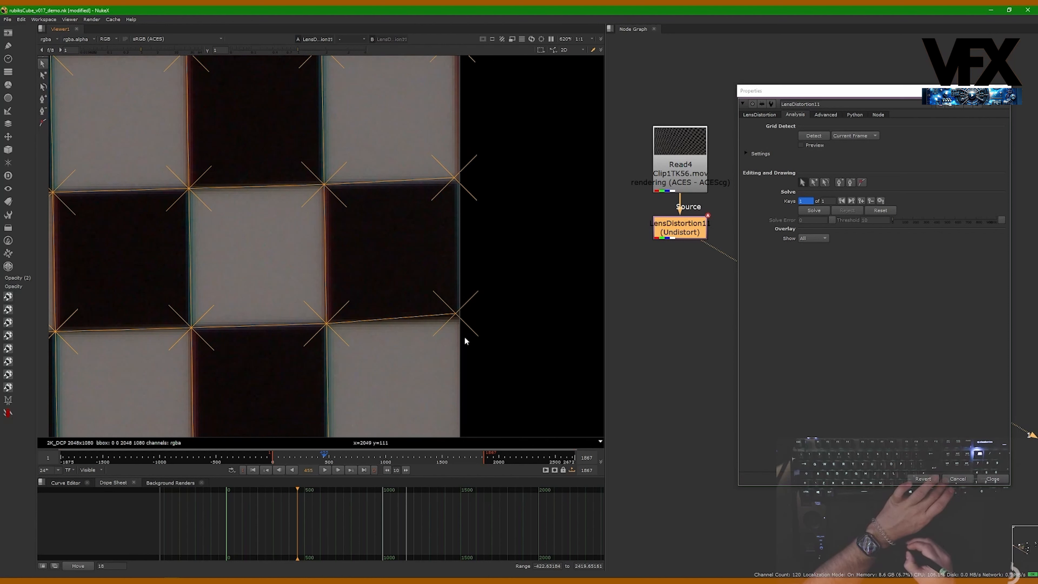
pyautogui.scroll(-2, 464, 315)
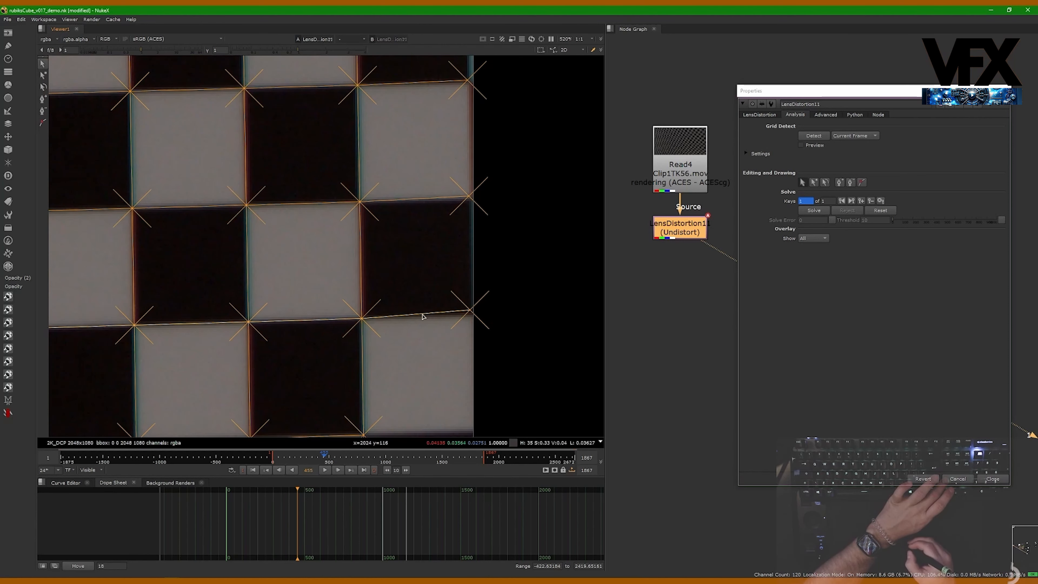
pyautogui.scroll(-1, 469, 309)
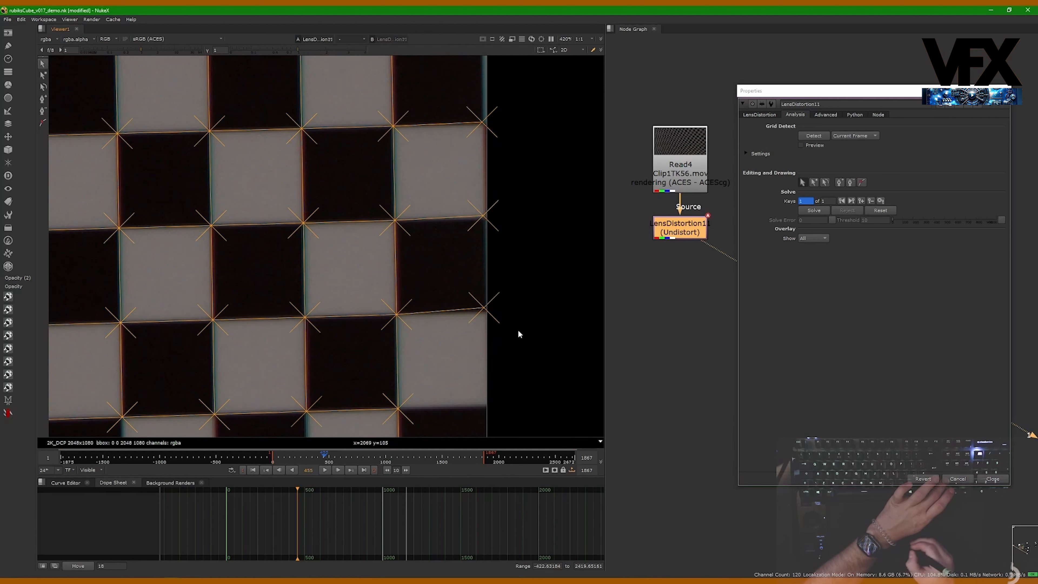
pyautogui.moveTo(535, 280)
pyautogui.mouseDown(button='middle')
pyautogui.moveTo(520, 339)
pyautogui.moveTo(535, 293)
pyautogui.mouseUp(button='middle')
pyautogui.scroll(-2, 530, 346)
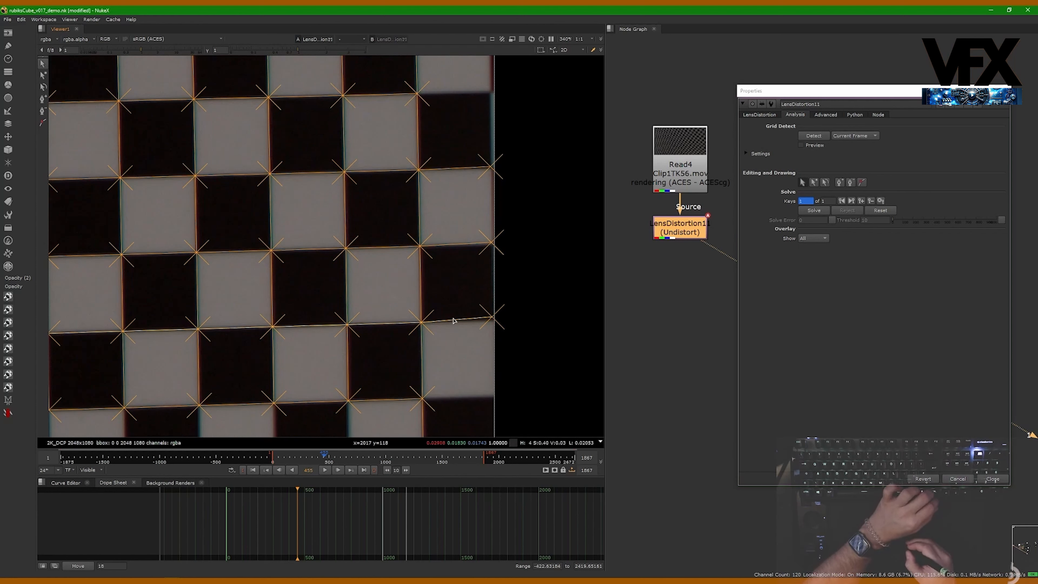
pyautogui.moveTo(516, 335); pyautogui.dragTo(508, 299, button='middle')
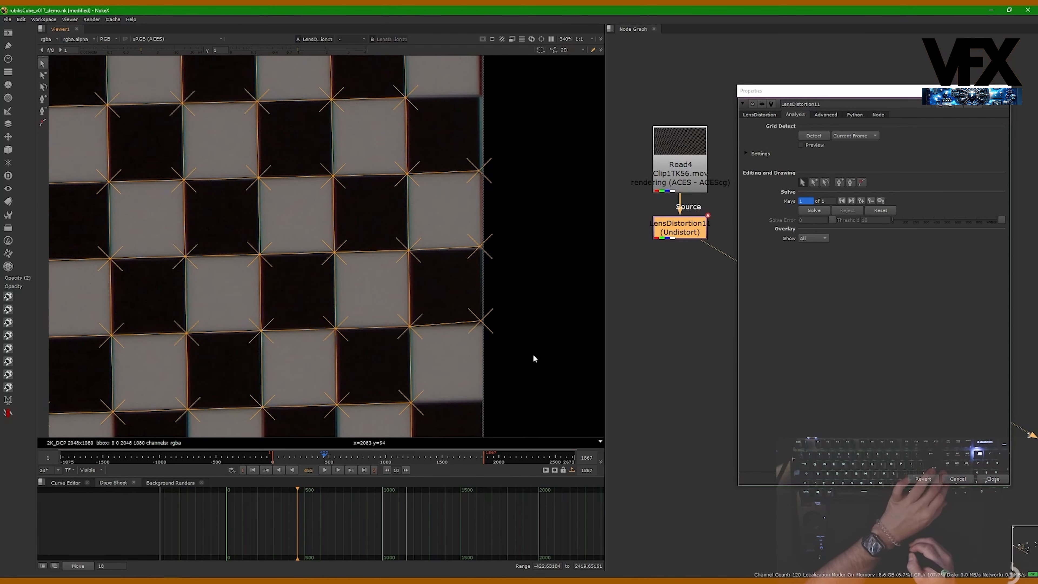
# - Select and delete the stray grid feature at the board's lower right edge
pyautogui.moveTo(536, 353); pyautogui.dragTo(448, 299)
pyautogui.press('Delete')
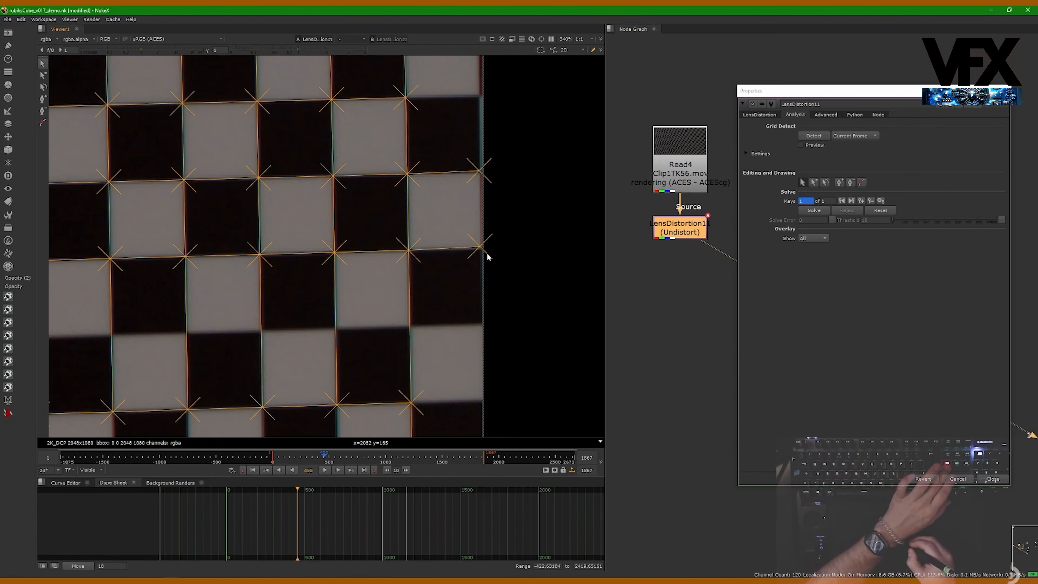
pyautogui.keyDown('alt'); pyautogui.moveTo(478, 249); pyautogui.dragTo(484, 271, button='middle'); pyautogui.keyUp('alt')
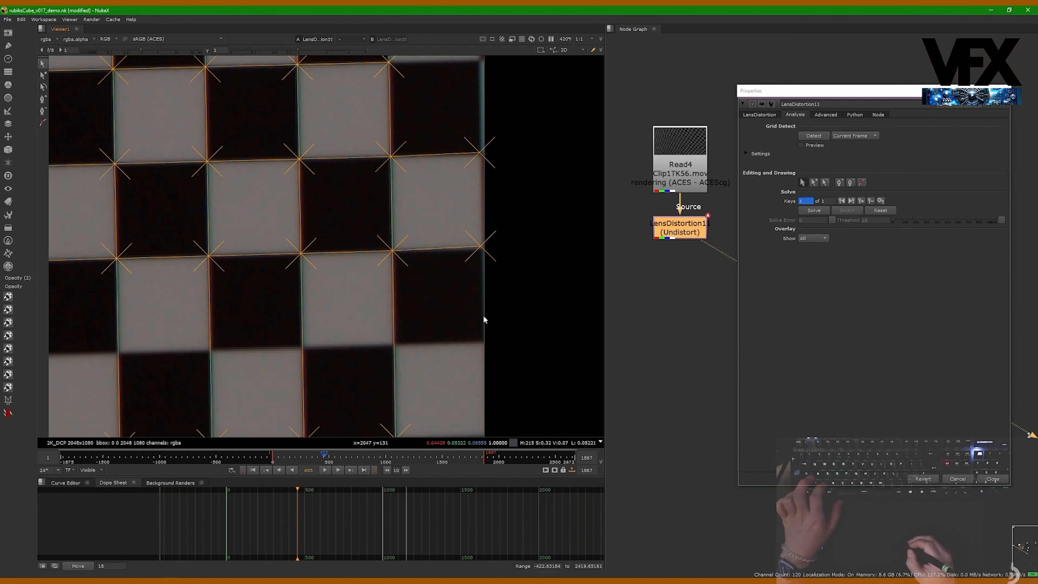
# - Undo the last deletion, then reselect and delete the stray grid feature at the board's right edge
pyautogui.hotkey('ctrl', 'z')
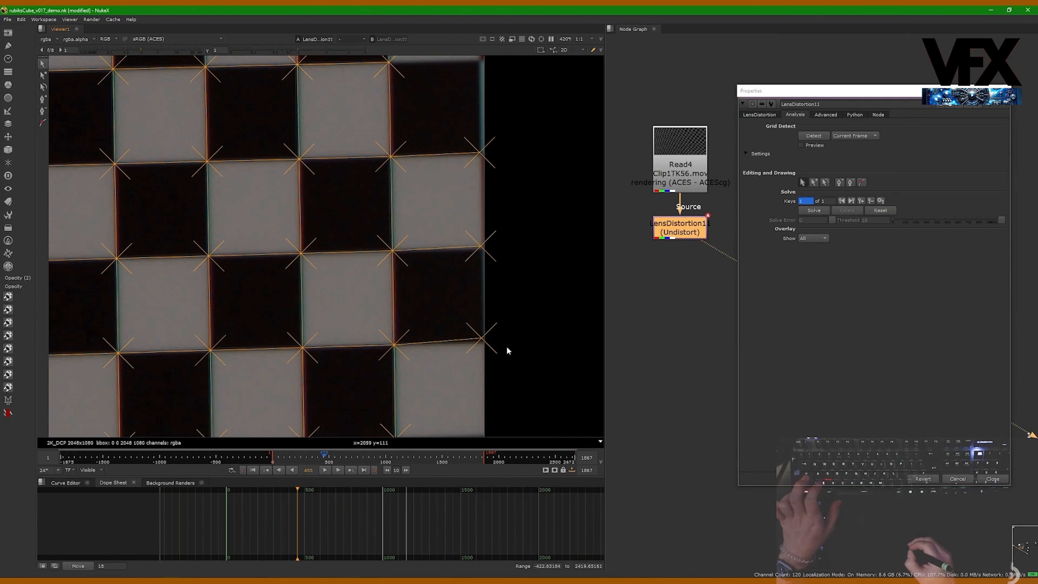
pyautogui.moveTo(479, 336); pyautogui.dragTo(478, 337)
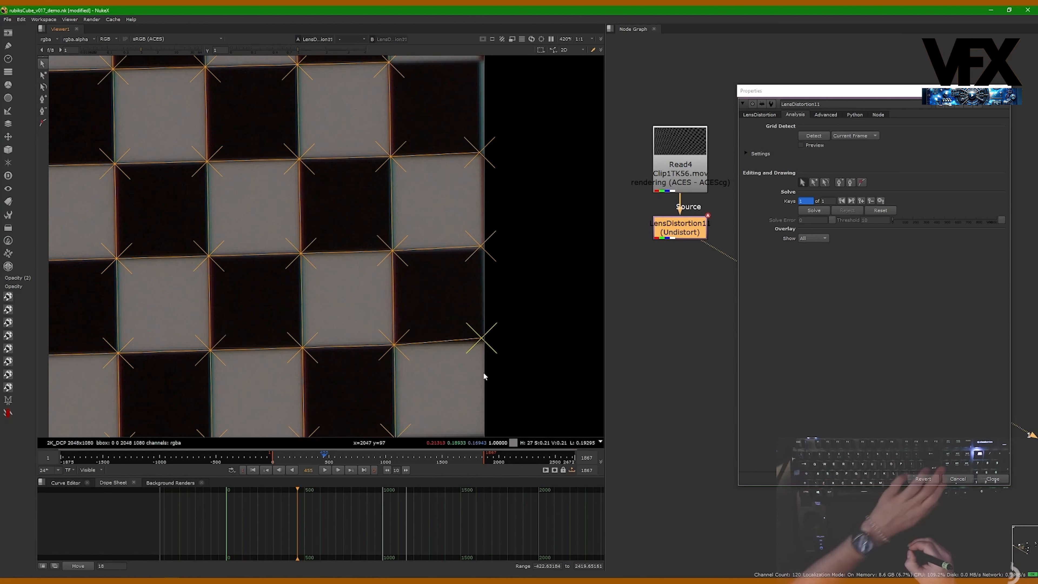
pyautogui.press('Delete')
# - Zoom into the board's right edge and delete another stray grid feature there
pyautogui.scroll(2, 469, 286)
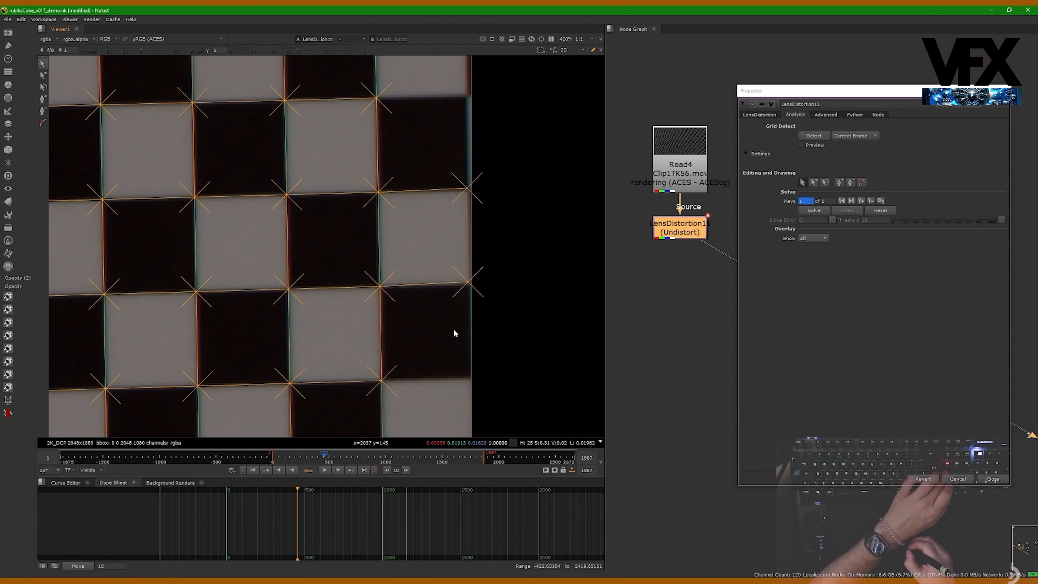
pyautogui.scroll(2, 492, 284)
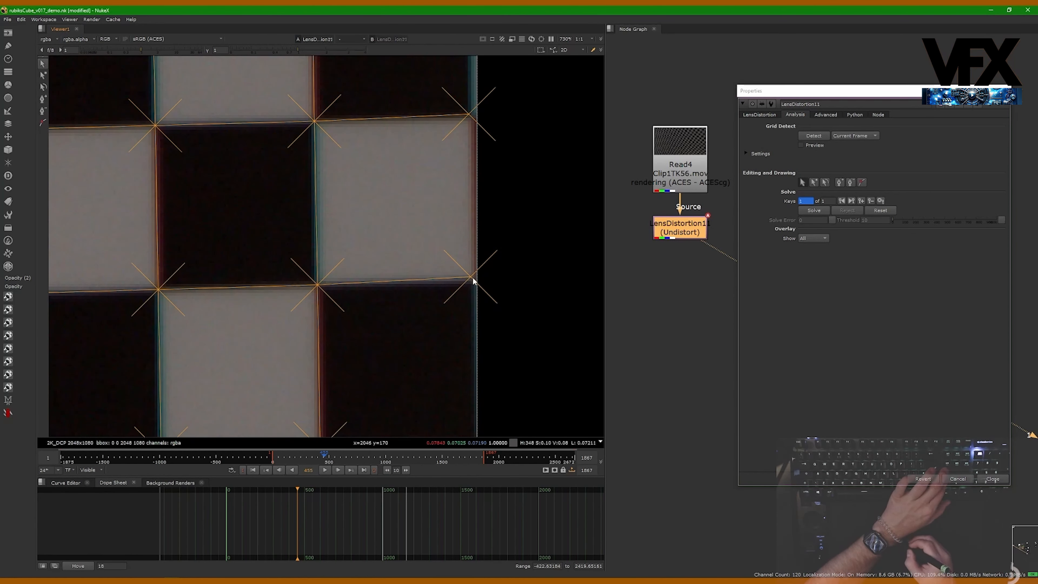
pyautogui.moveTo(484, 288); pyautogui.dragTo(458, 268)
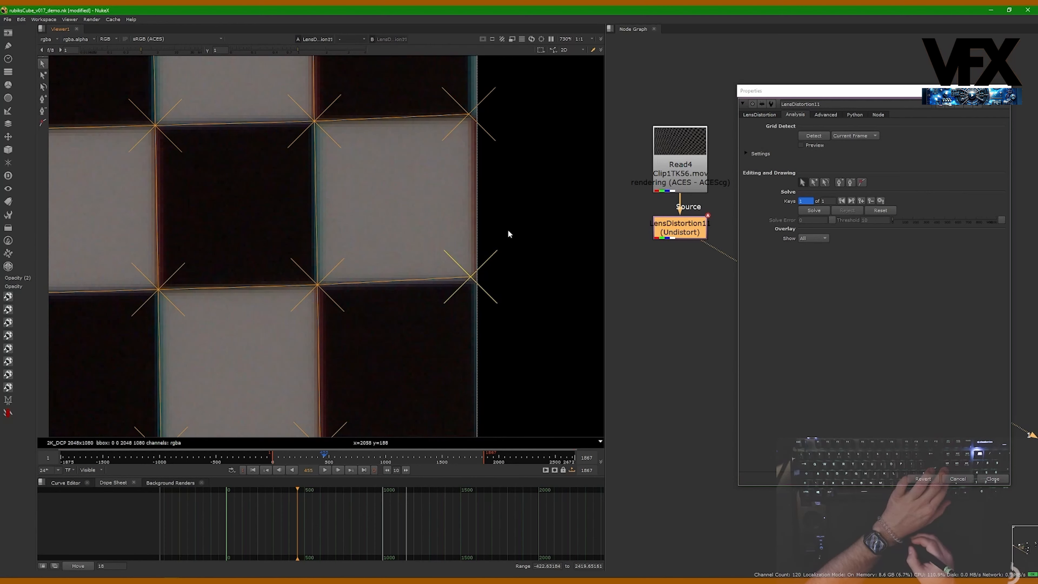
pyautogui.moveTo(508, 233); pyautogui.dragTo(480, 224, button='middle')
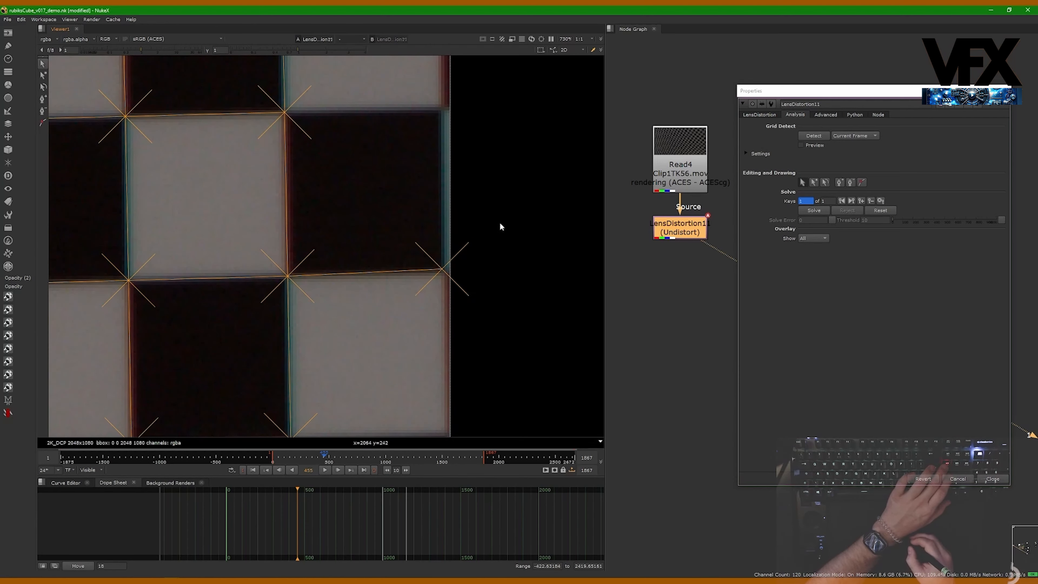
pyautogui.press('Delete')
# - Pan and zoom around the board's edges to inspect the remaining detected grid features
pyautogui.moveTo(431, 287); pyautogui.dragTo(442, 397, button='middle')
pyautogui.moveTo(469, 231); pyautogui.dragTo(502, 244, button='middle')
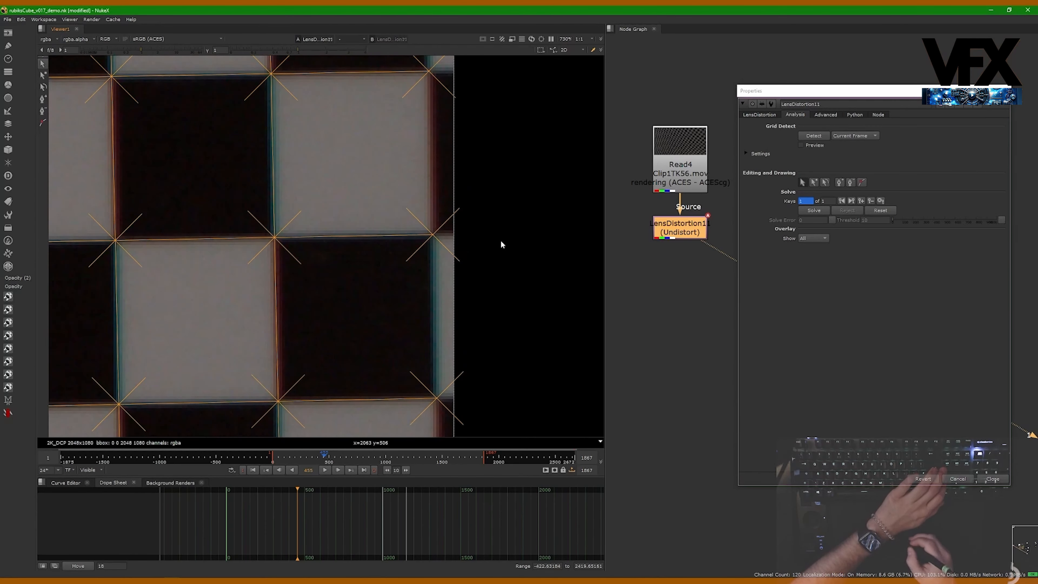
pyautogui.moveTo(497, 112); pyautogui.dragTo(499, 282, button='middle')
pyautogui.moveTo(501, 153); pyautogui.dragTo(502, 412, button='middle')
pyautogui.scroll(-4, 502, 412)
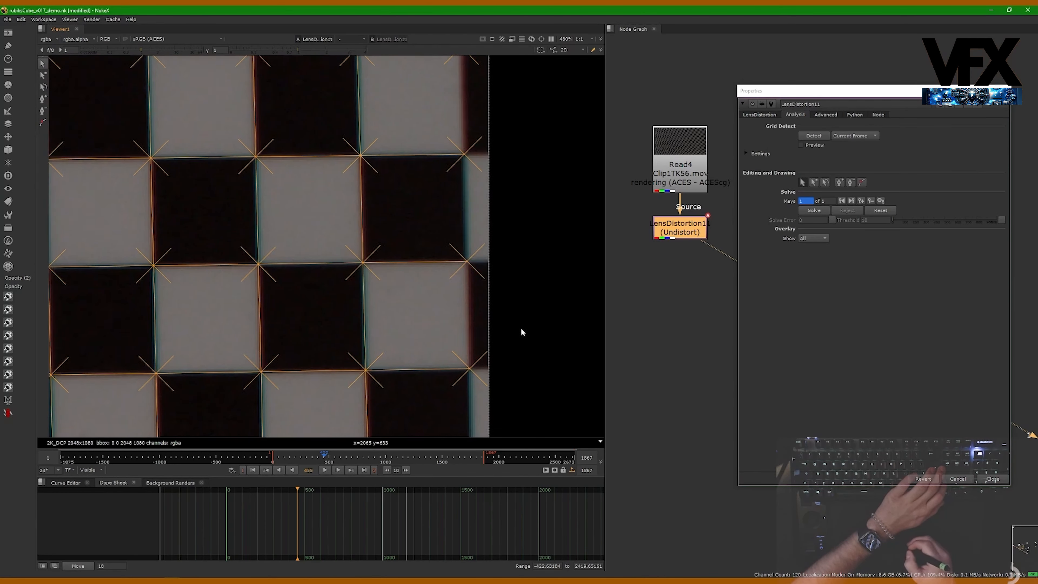
pyautogui.scroll(-4, 510, 351)
pyautogui.scroll(2, 490, 239)
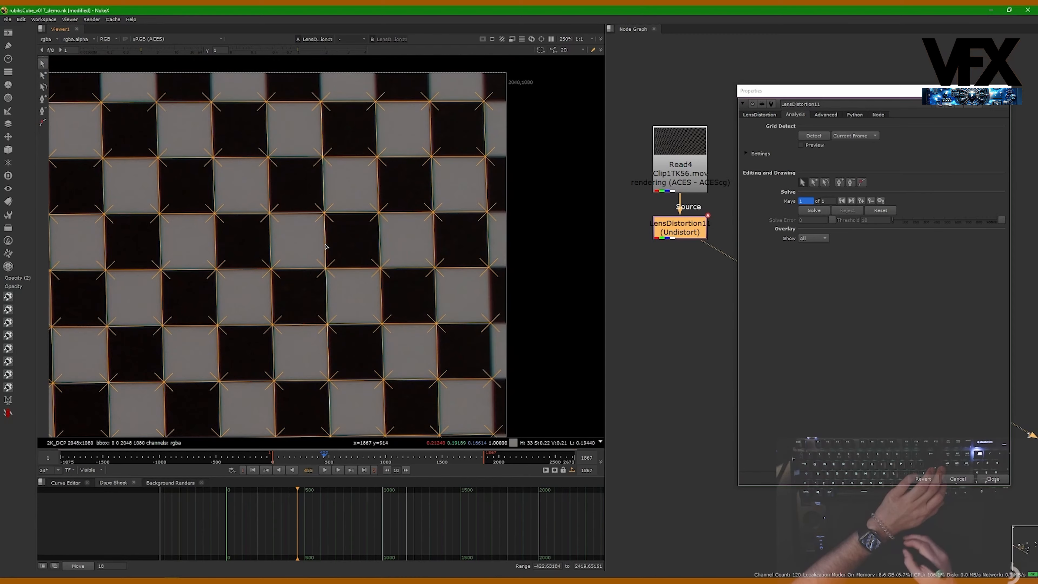
pyautogui.moveTo(410, 254); pyautogui.dragTo(426, 280, button='middle')
pyautogui.scroll(-3, 426, 280)
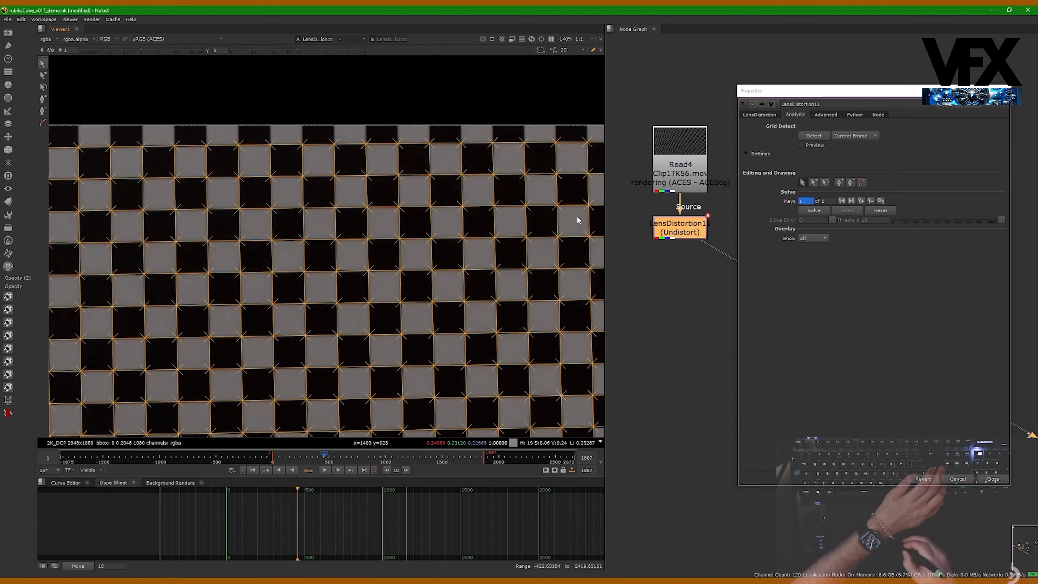
pyautogui.moveTo(141, 278); pyautogui.dragTo(412, 250, button='middle')
pyautogui.moveTo(436, 348); pyautogui.dragTo(425, 122, button='middle')
pyautogui.moveTo(416, 335); pyautogui.dragTo(398, 164, button='middle')
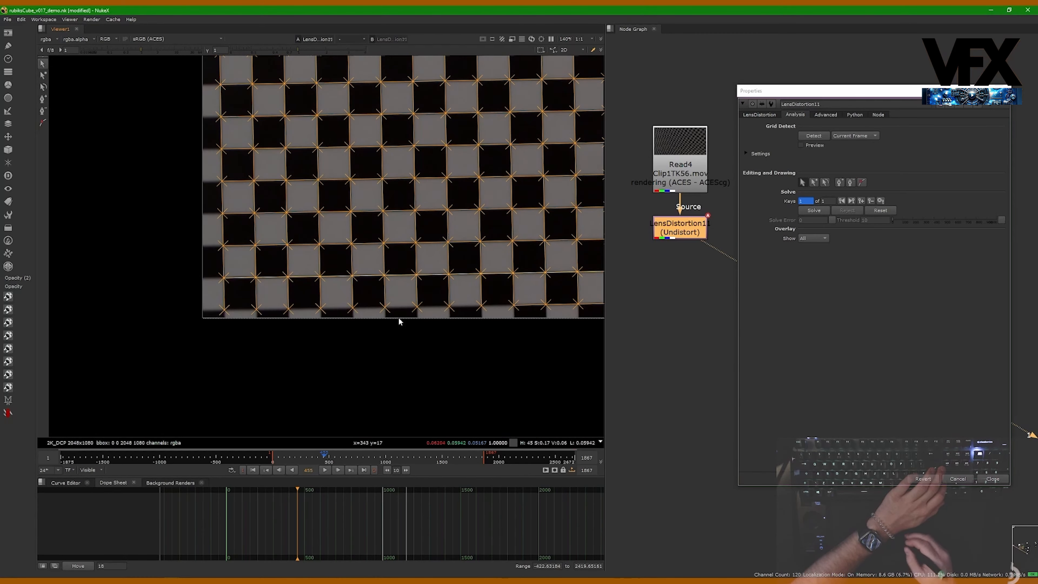
pyautogui.moveTo(435, 348)
pyautogui.mouseDown(button='middle')
pyautogui.moveTo(385, 317)
pyautogui.moveTo(254, 314)
pyautogui.mouseUp(button='middle')
pyautogui.moveTo(433, 320); pyautogui.dragTo(240, 313, button='middle')
pyautogui.moveTo(527, 313)
pyautogui.mouseDown(button='middle')
pyautogui.moveTo(428, 312)
pyautogui.moveTo(312, 336)
pyautogui.moveTo(343, 325)
pyautogui.mouseUp(button='middle')
pyautogui.scroll(-4, 310, 336)
pyautogui.scroll(-2, 310, 336)
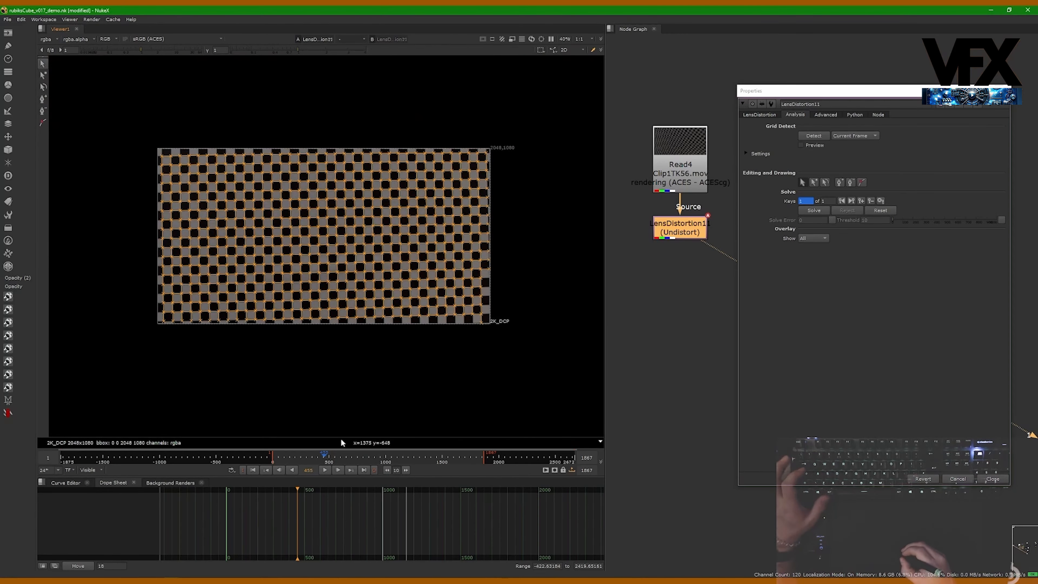
# - Move to frame 1135 and run grid detection on the current frame
pyautogui.moveTo(354, 374); pyautogui.dragTo(348, 359, button='middle')
pyautogui.moveTo(869, 101); pyautogui.dragTo(813, 95)
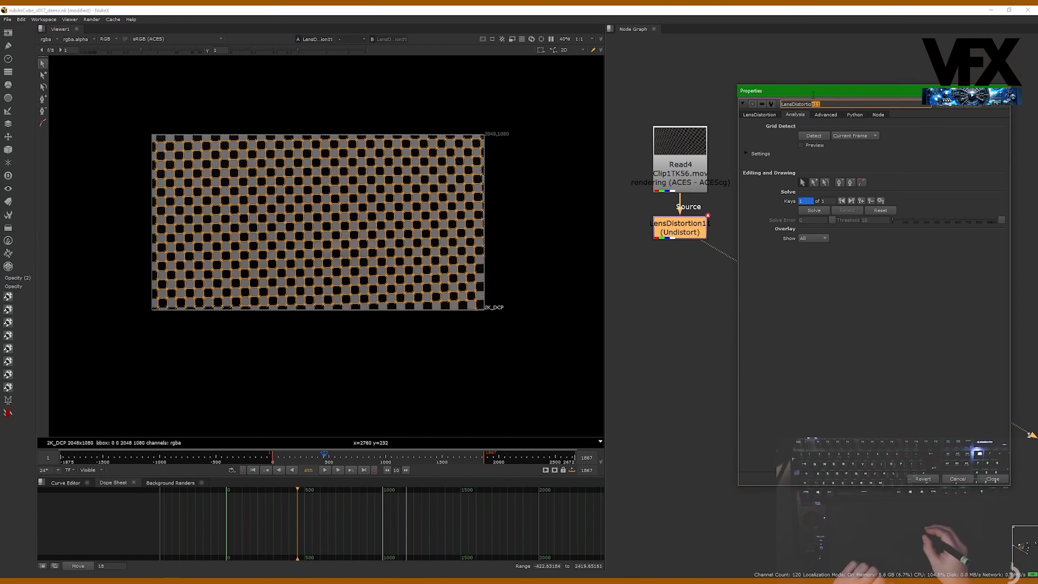
pyautogui.click(338, 456)
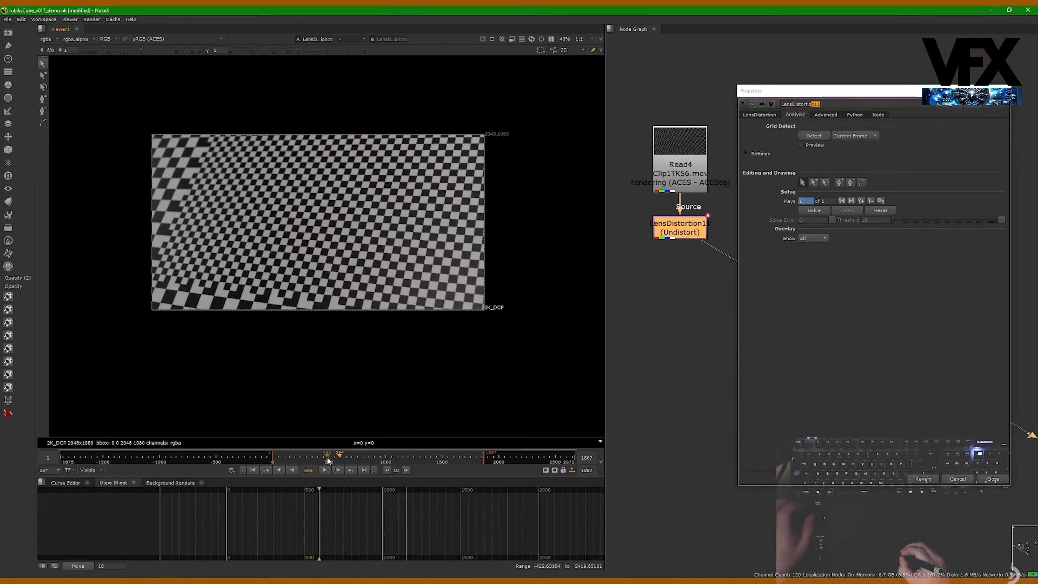
pyautogui.click(841, 200)
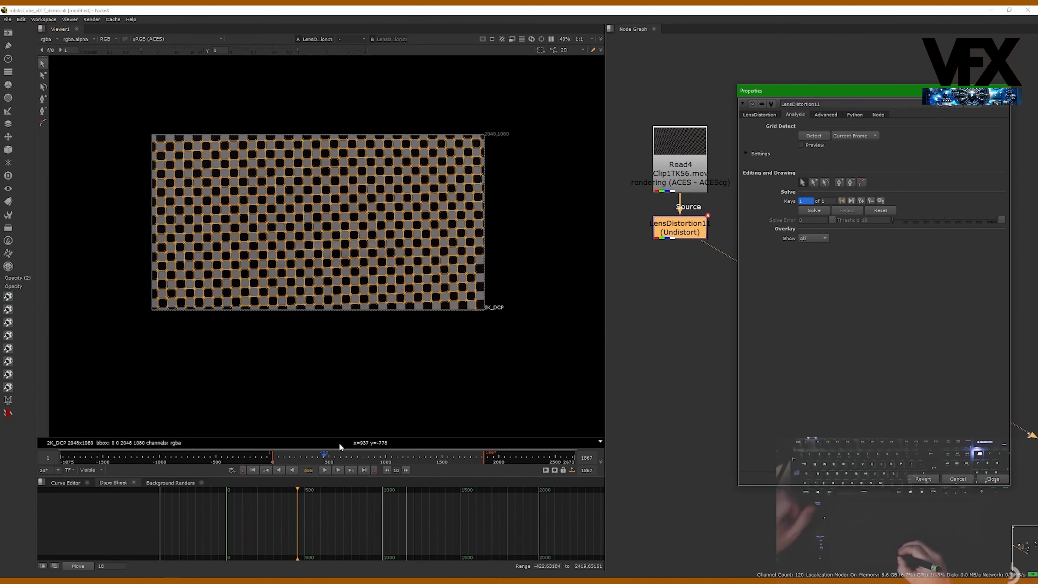
pyautogui.moveTo(333, 458); pyautogui.dragTo(403, 471)
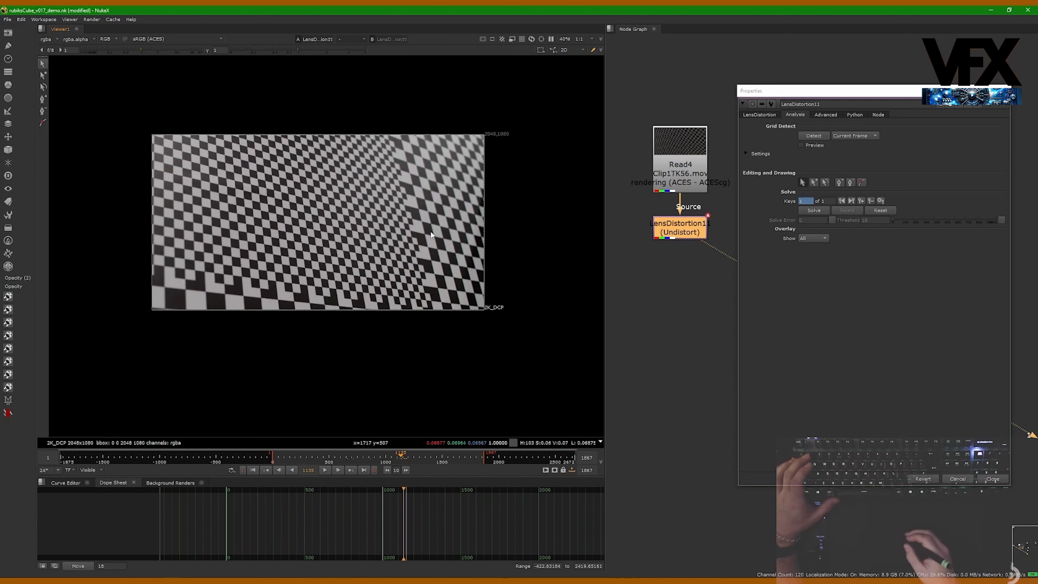
pyautogui.scroll(5, 367, 235)
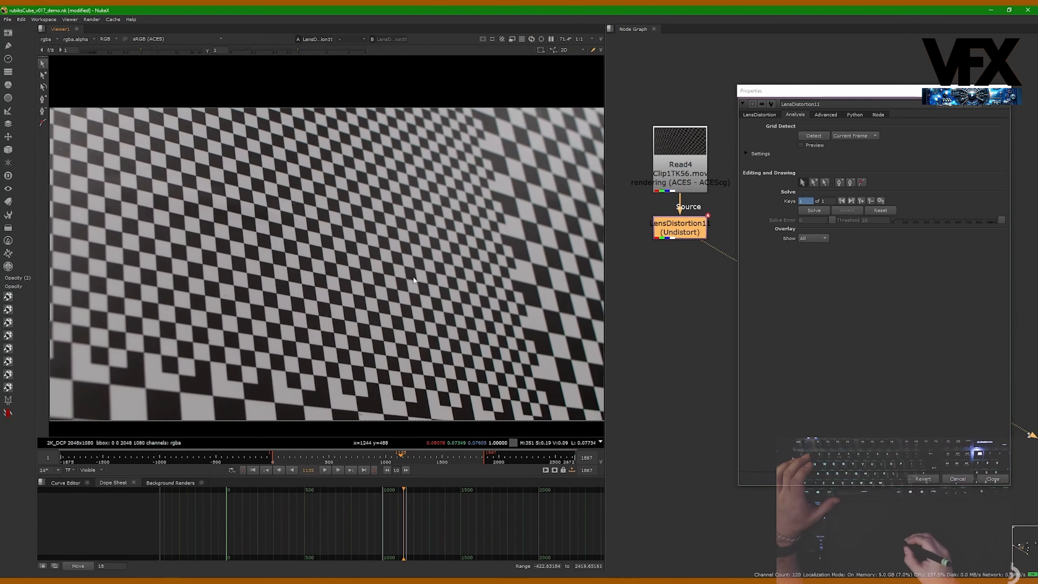
pyautogui.scroll(-4, 413, 275)
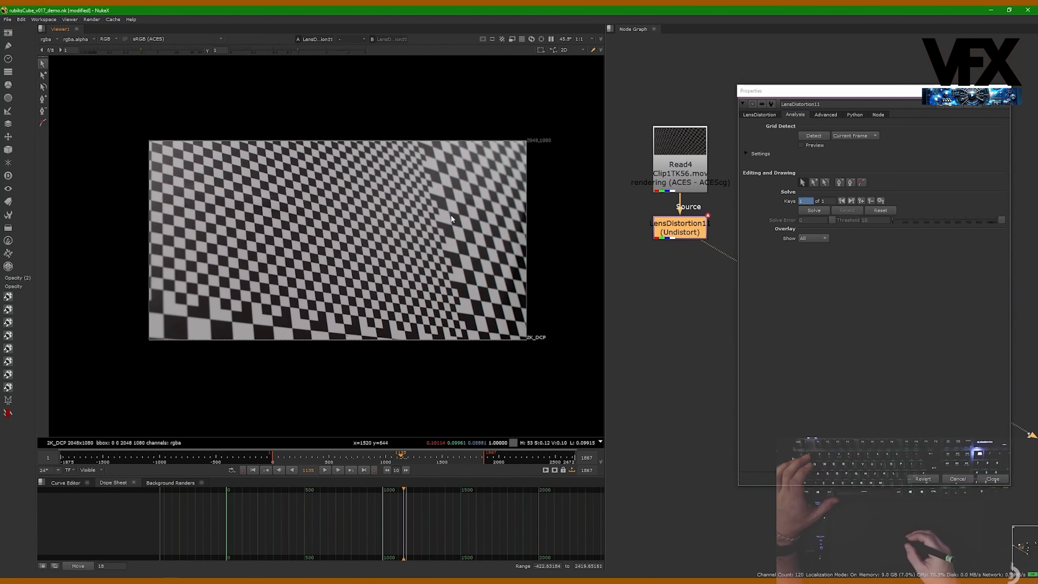
pyautogui.moveTo(826, 92); pyautogui.dragTo(810, 88)
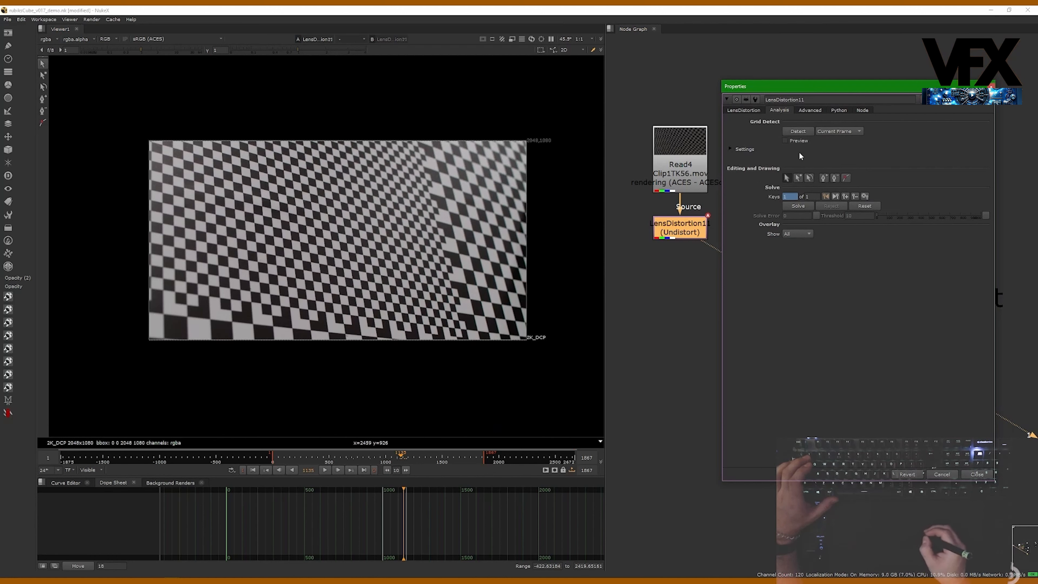
pyautogui.click(799, 132)
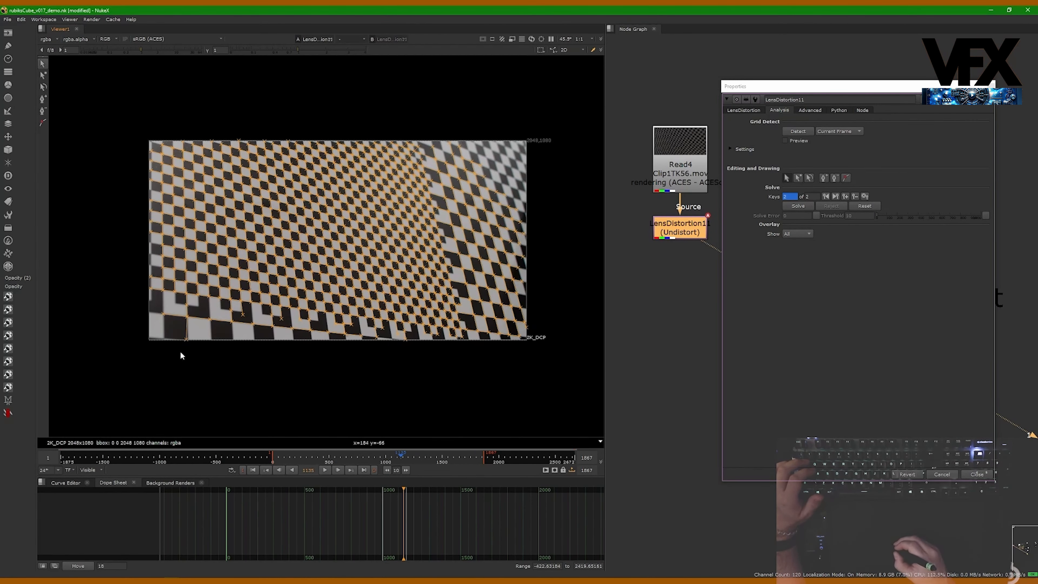
# - Zoom into the board's lower edge and delete the stray grid feature off the checker corners
pyautogui.scroll(8, 197, 337)
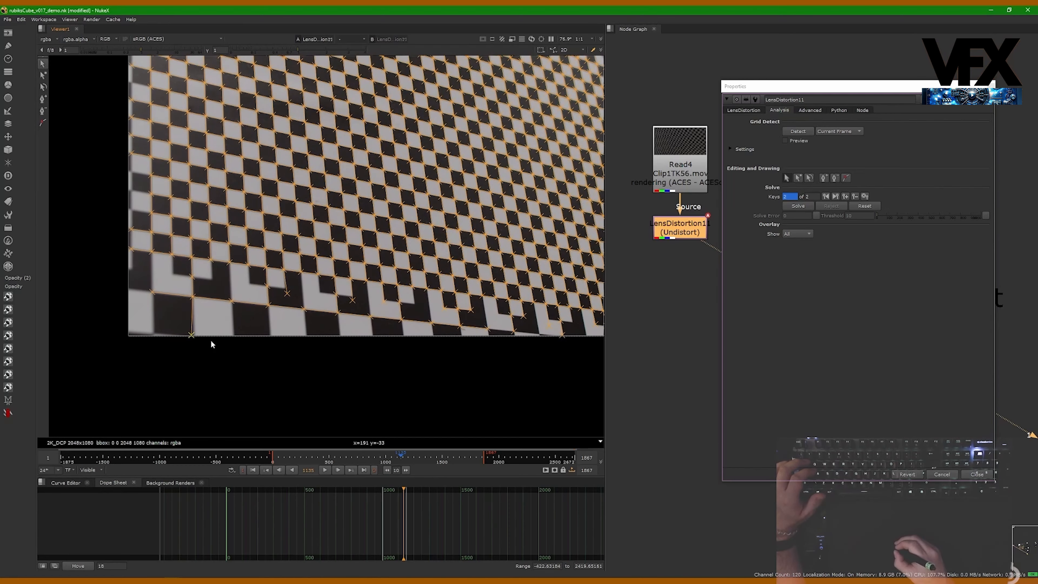
pyautogui.moveTo(197, 330); pyautogui.dragTo(219, 374, button='middle')
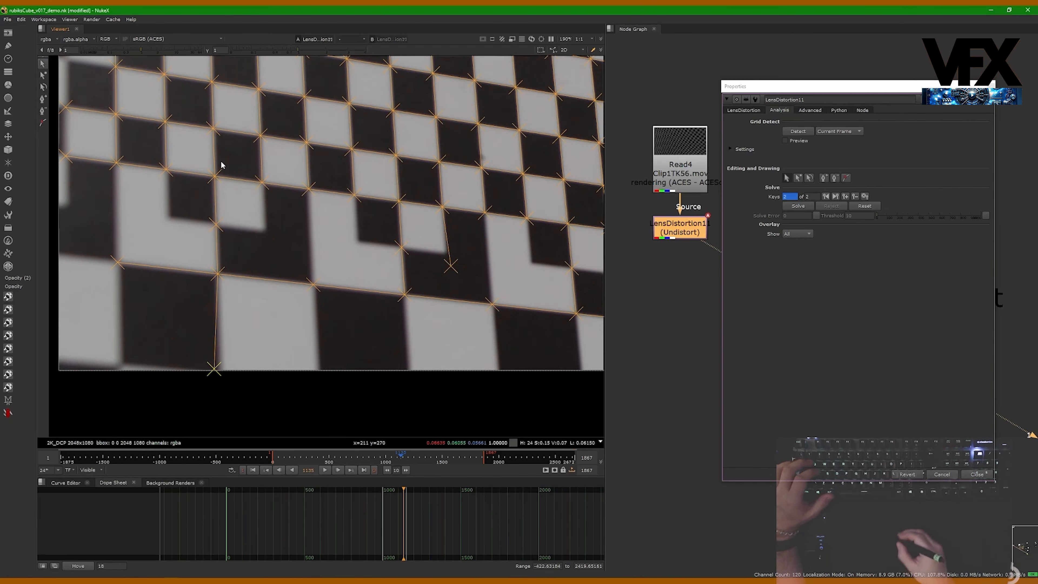
pyautogui.moveTo(218, 298); pyautogui.dragTo(244, 253, button='middle')
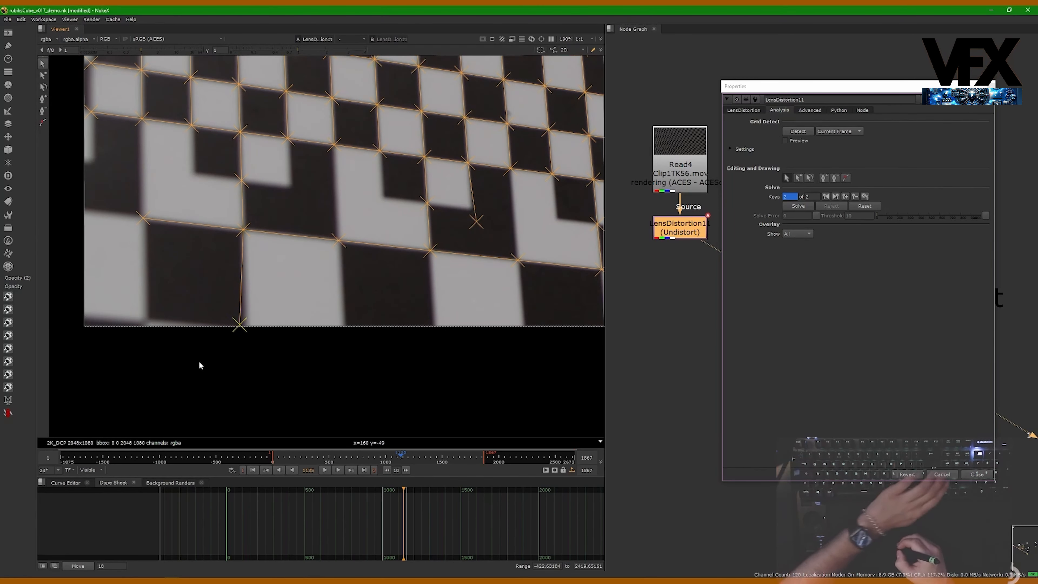
pyautogui.moveTo(388, 326); pyautogui.dragTo(359, 266, button='middle')
pyautogui.scroll(3, 327, 268)
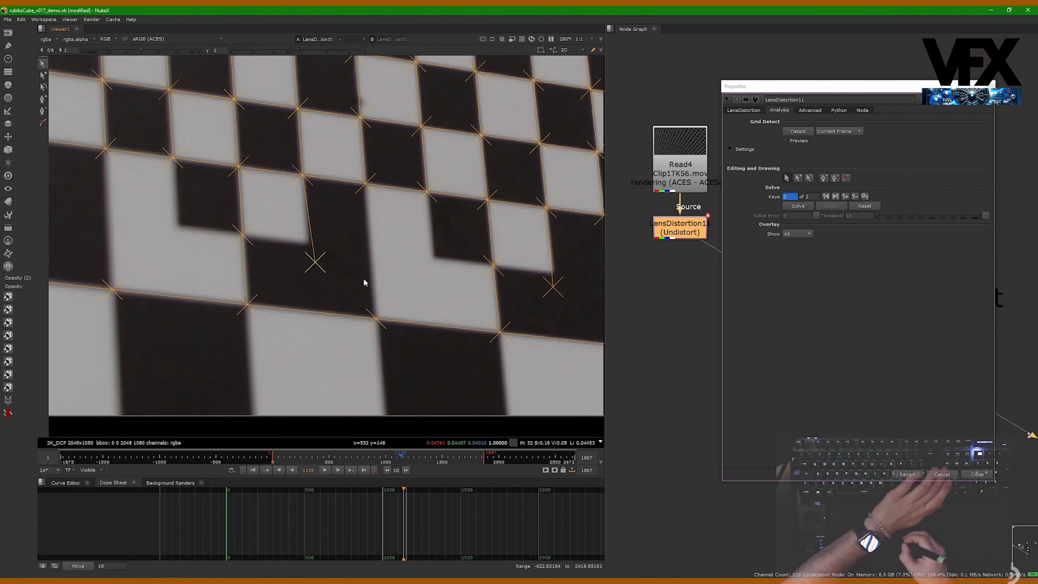
pyautogui.moveTo(448, 302); pyautogui.dragTo(245, 274, button='middle')
pyautogui.moveTo(374, 280); pyautogui.dragTo(332, 247)
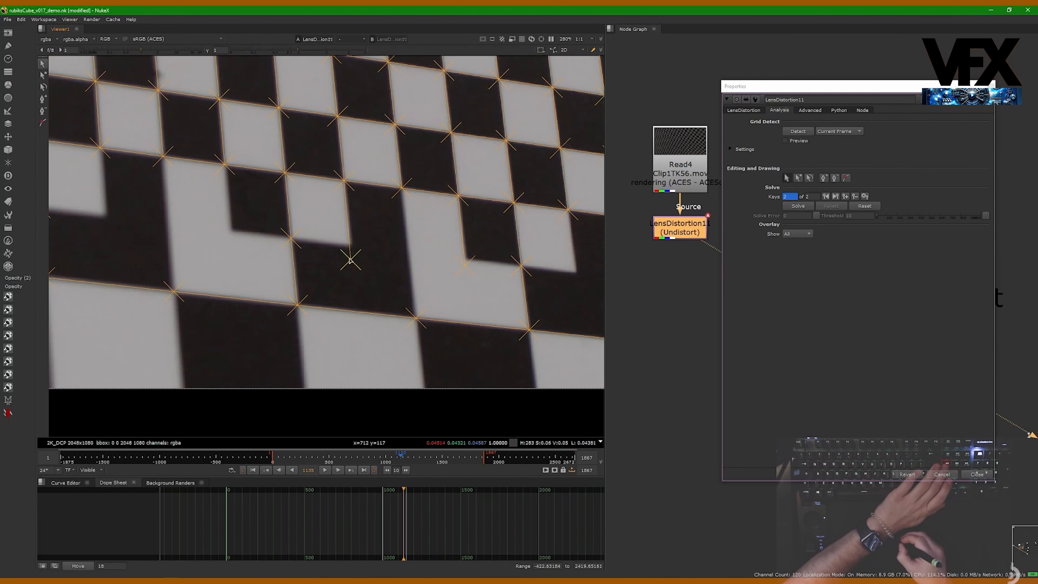
pyautogui.press('Delete')
# - Delete another misplaced grid feature along the board's lower edge
pyautogui.moveTo(471, 283); pyautogui.dragTo(263, 268, button='middle')
pyautogui.moveTo(443, 294); pyautogui.dragTo(294, 251, button='middle')
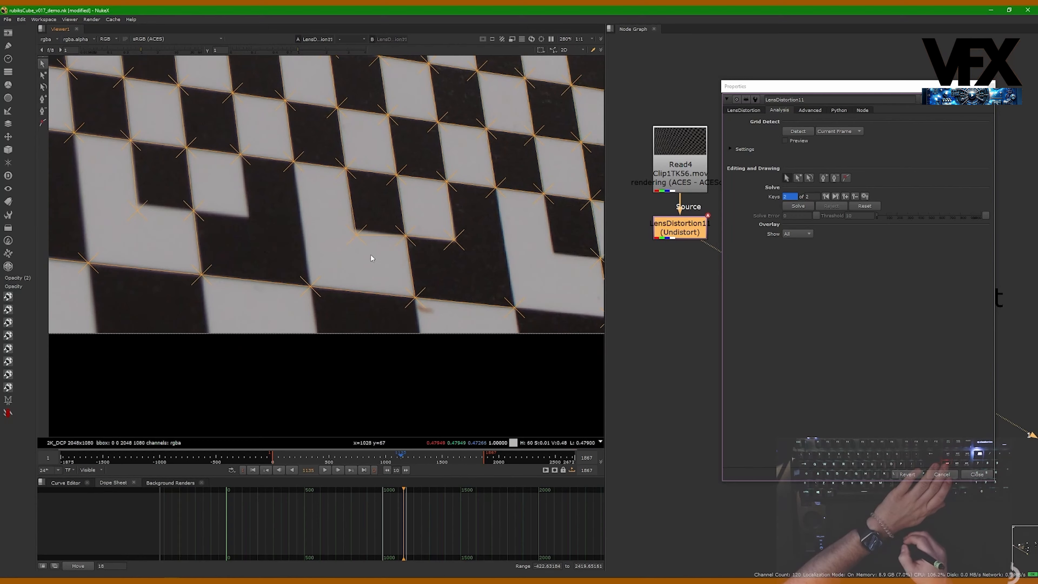
pyautogui.scroll(5, 370, 255)
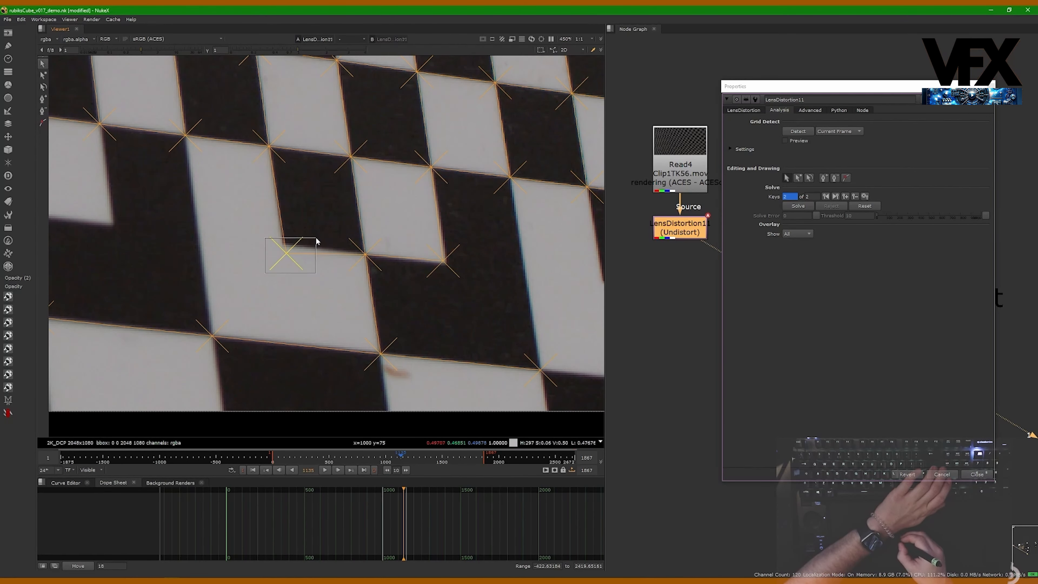
pyautogui.press('Delete')
# - Pan along the lower edge and delete a further stray grid feature
pyautogui.scroll(-3, 340, 282)
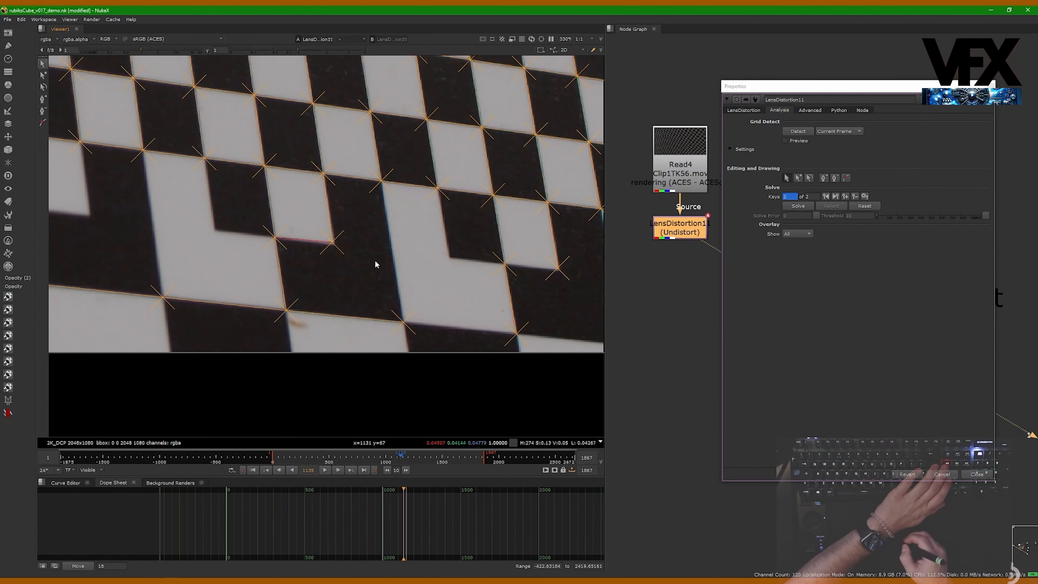
pyautogui.moveTo(362, 281); pyautogui.dragTo(223, 245, button='middle')
pyautogui.moveTo(368, 258); pyautogui.dragTo(219, 242, button='middle')
pyautogui.moveTo(433, 265); pyautogui.dragTo(313, 270, button='middle')
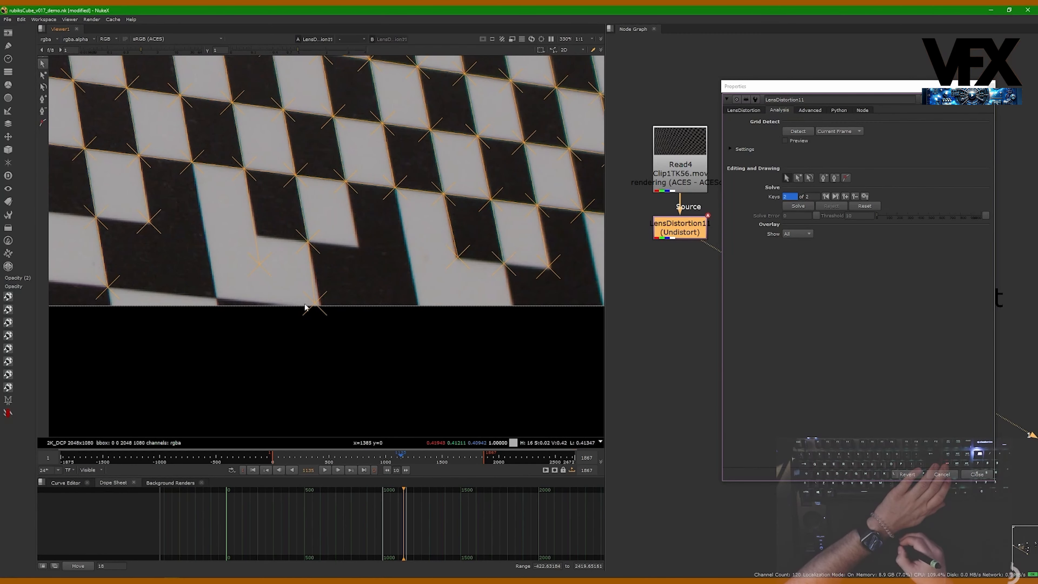
pyautogui.moveTo(232, 250); pyautogui.dragTo(269, 287)
pyautogui.moveTo(413, 315); pyautogui.dragTo(298, 264, button='middle')
pyautogui.scroll(6, 163, 251)
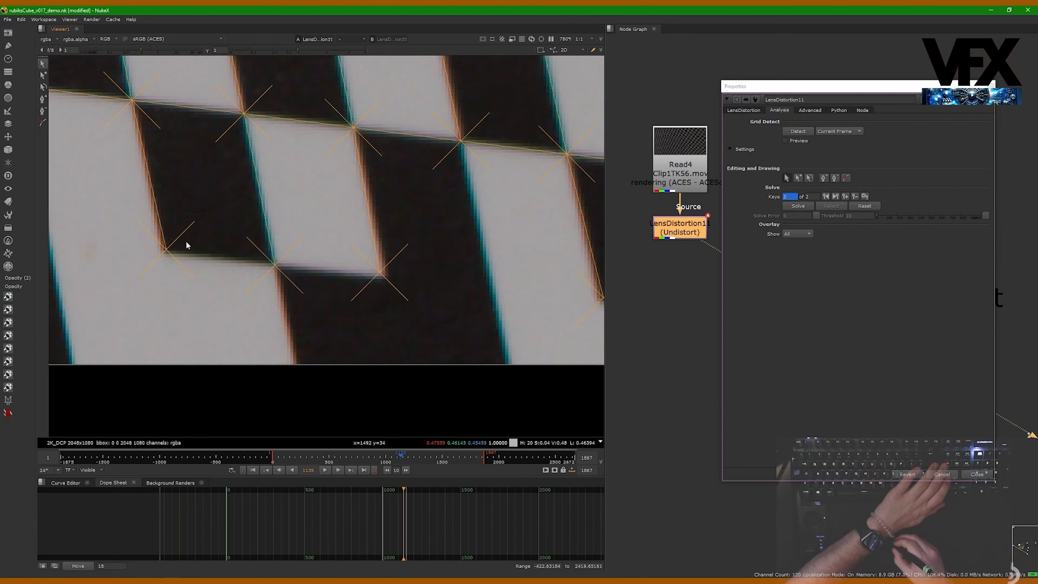
pyautogui.press('Delete')
# - Pan and zoom along the board's lower and right edges to inspect the remaining features
pyautogui.moveTo(319, 305); pyautogui.dragTo(221, 295, button='middle')
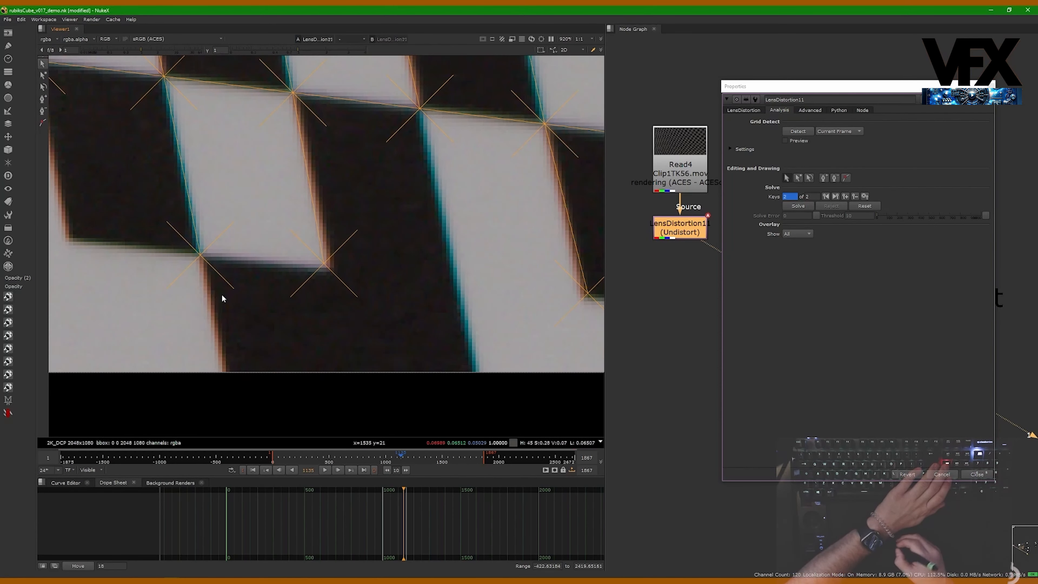
pyautogui.moveTo(358, 292); pyautogui.dragTo(311, 285, button='middle')
pyautogui.moveTo(458, 243); pyautogui.dragTo(248, 253, button='middle')
pyautogui.scroll(-3, 249, 251)
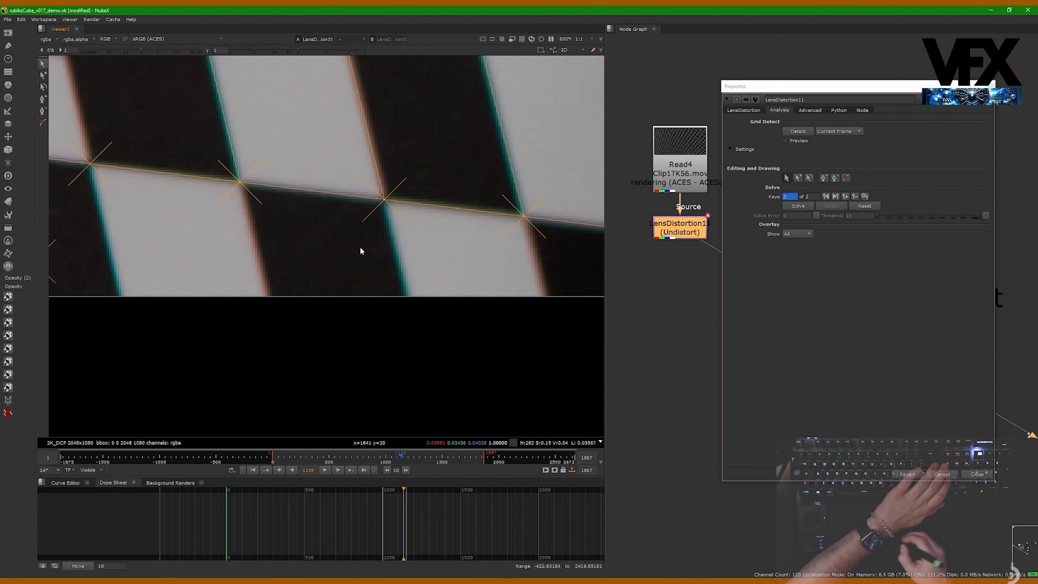
pyautogui.moveTo(360, 246); pyautogui.dragTo(139, 254, button='middle')
pyautogui.moveTo(434, 257); pyautogui.dragTo(126, 257, button='middle')
pyautogui.moveTo(326, 246); pyautogui.dragTo(306, 411, button='middle')
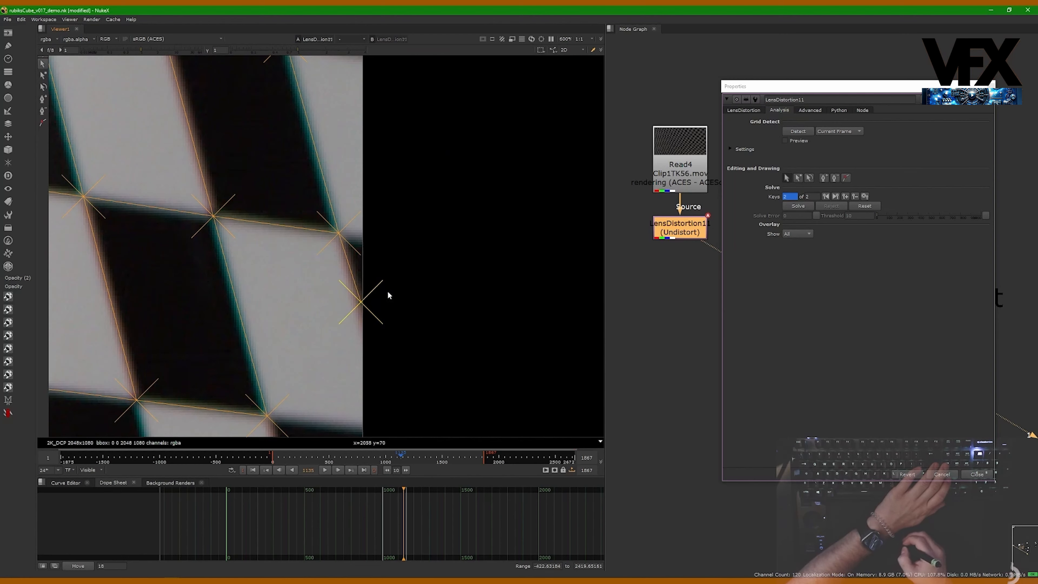
pyautogui.scroll(-5, 363, 255)
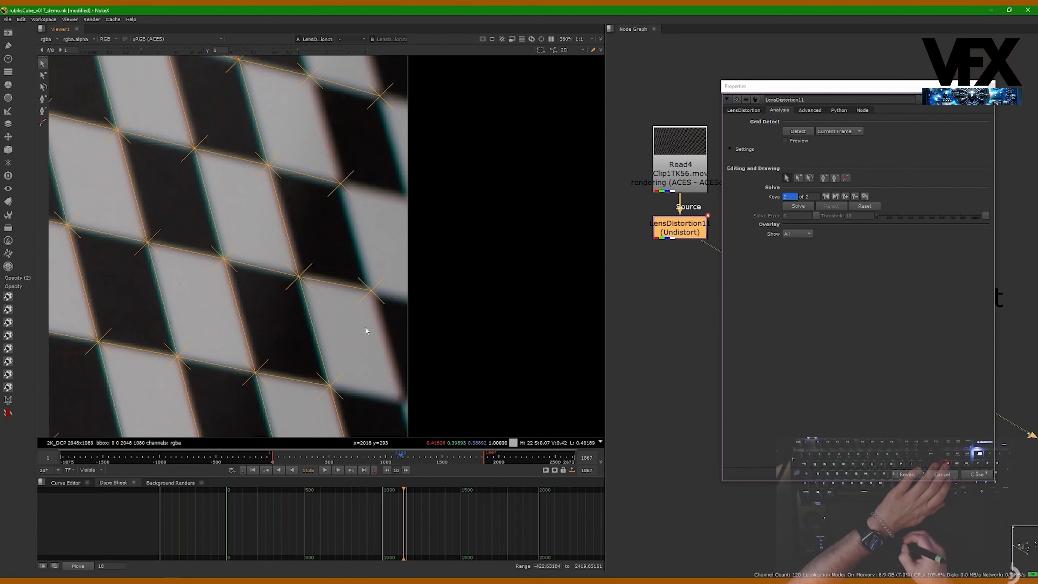
pyautogui.moveTo(386, 169); pyautogui.dragTo(390, 312, button='middle')
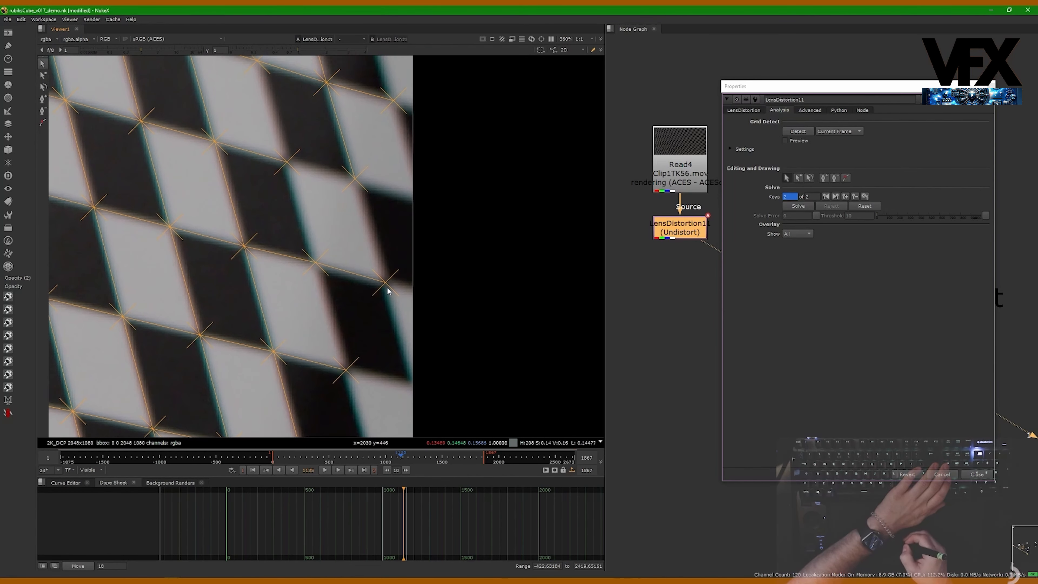
# - Delete the stray grid feature at the board's right edge, undoing and repeating the deletion
pyautogui.scroll(-3, 384, 301)
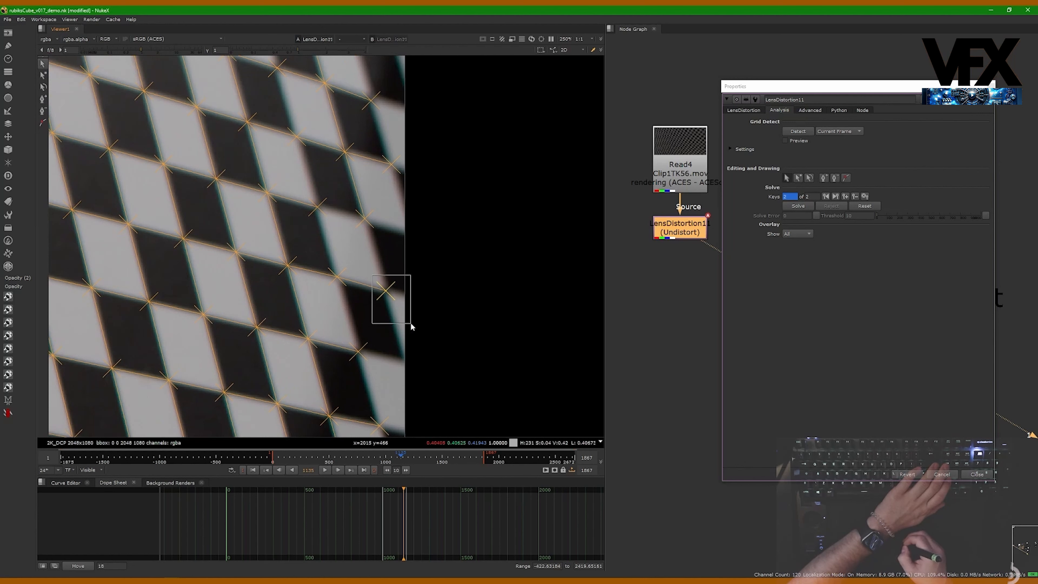
pyautogui.moveTo(406, 310); pyautogui.dragTo(406, 311)
pyautogui.moveTo(324, 256); pyautogui.dragTo(394, 299)
pyautogui.press('Delete')
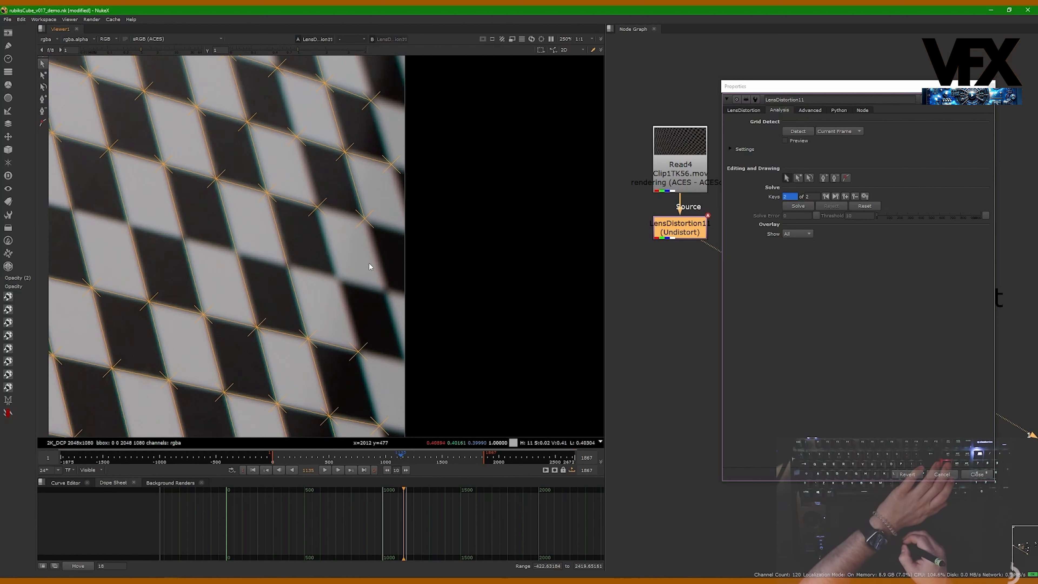
pyautogui.hotkey('ctrl', 'z')
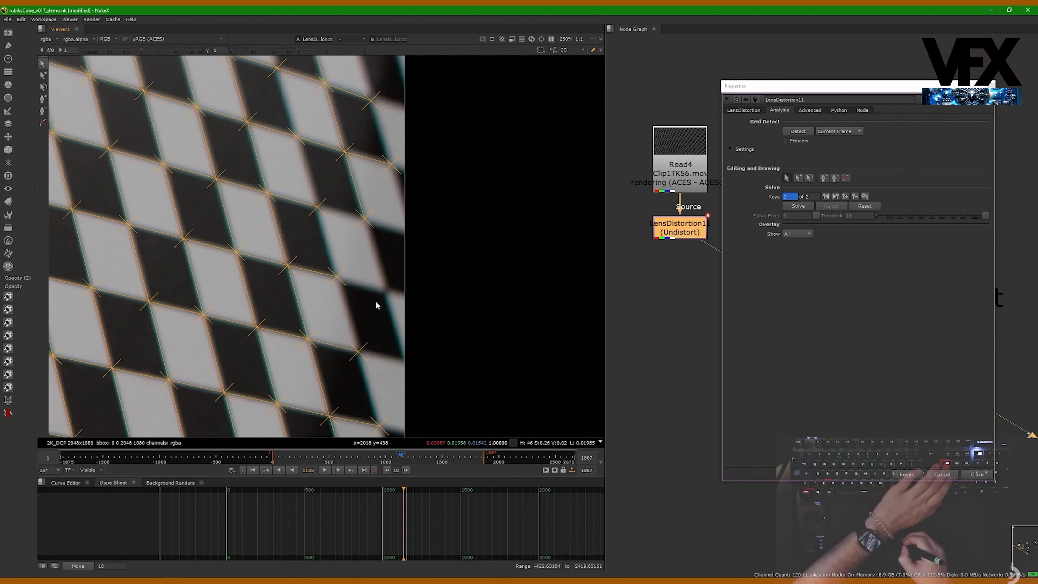
pyautogui.press('Delete')
# - Pan and zoom across the board's lower and left edges to check the remaining grid features
pyautogui.moveTo(350, 262); pyautogui.dragTo(362, 313, button='middle')
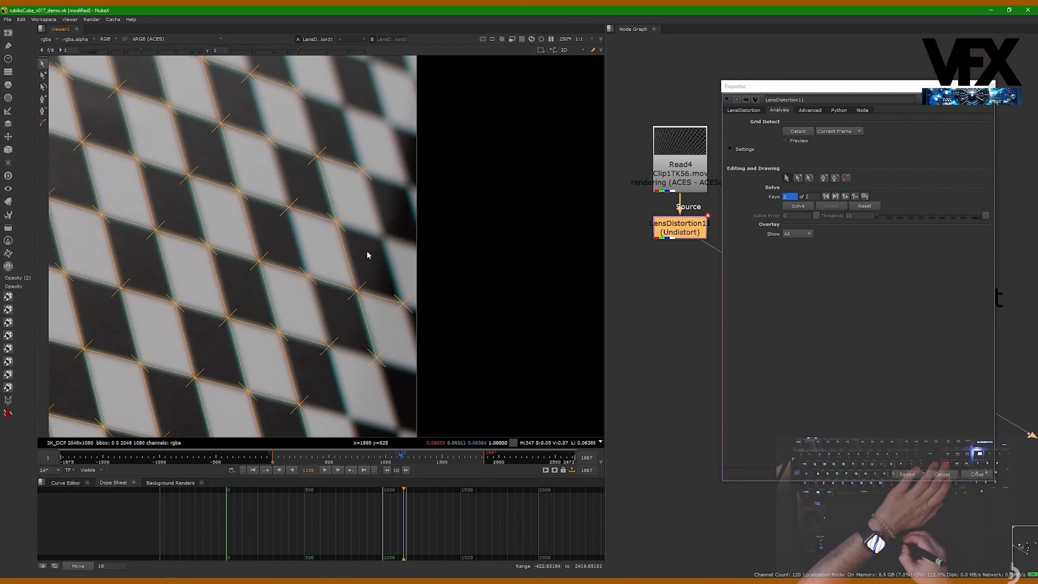
pyautogui.moveTo(365, 235)
pyautogui.mouseDown(button='middle')
pyautogui.moveTo(397, 258)
pyautogui.moveTo(405, 312)
pyautogui.moveTo(378, 231)
pyautogui.moveTo(415, 319)
pyautogui.mouseUp(button='middle')
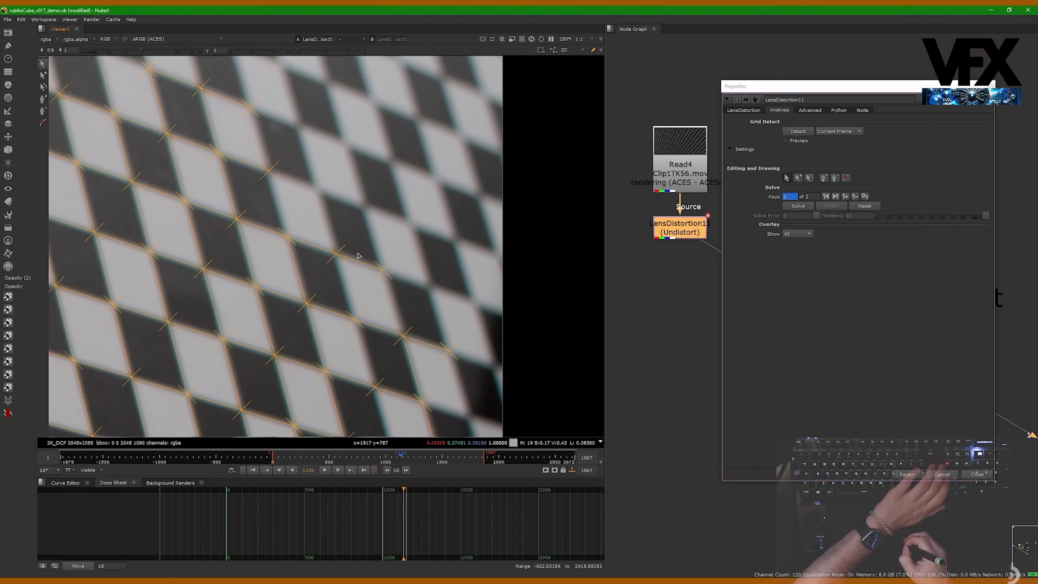
pyautogui.moveTo(273, 173); pyautogui.dragTo(366, 282, button='middle')
pyautogui.moveTo(366, 242)
pyautogui.mouseDown(button='middle')
pyautogui.moveTo(386, 280)
pyautogui.moveTo(423, 285)
pyautogui.mouseUp(button='middle')
pyautogui.moveTo(138, 231)
pyautogui.mouseDown(button='middle')
pyautogui.moveTo(246, 249)
pyautogui.moveTo(371, 251)
pyautogui.mouseUp(button='middle')
pyautogui.moveTo(234, 208); pyautogui.dragTo(444, 246, button='middle')
pyautogui.moveTo(272, 223); pyautogui.dragTo(431, 209, button='middle')
pyautogui.moveTo(184, 222); pyautogui.dragTo(323, 223, button='middle')
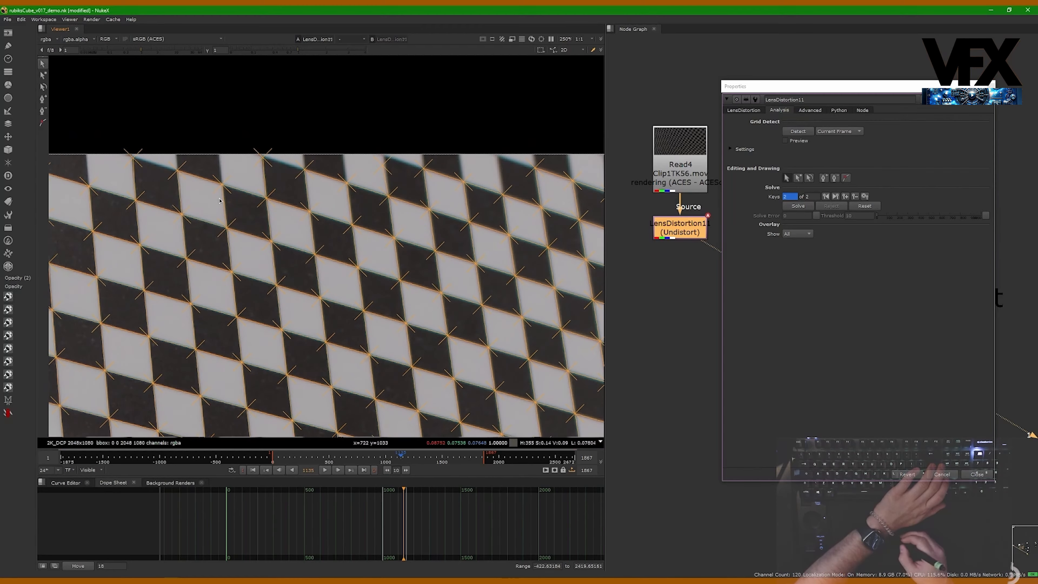
pyautogui.moveTo(163, 191)
pyautogui.mouseDown(button='middle')
pyautogui.moveTo(292, 184)
pyautogui.moveTo(332, 200)
pyautogui.moveTo(383, 188)
pyautogui.mouseUp(button='middle')
pyautogui.scroll(3, 327, 181)
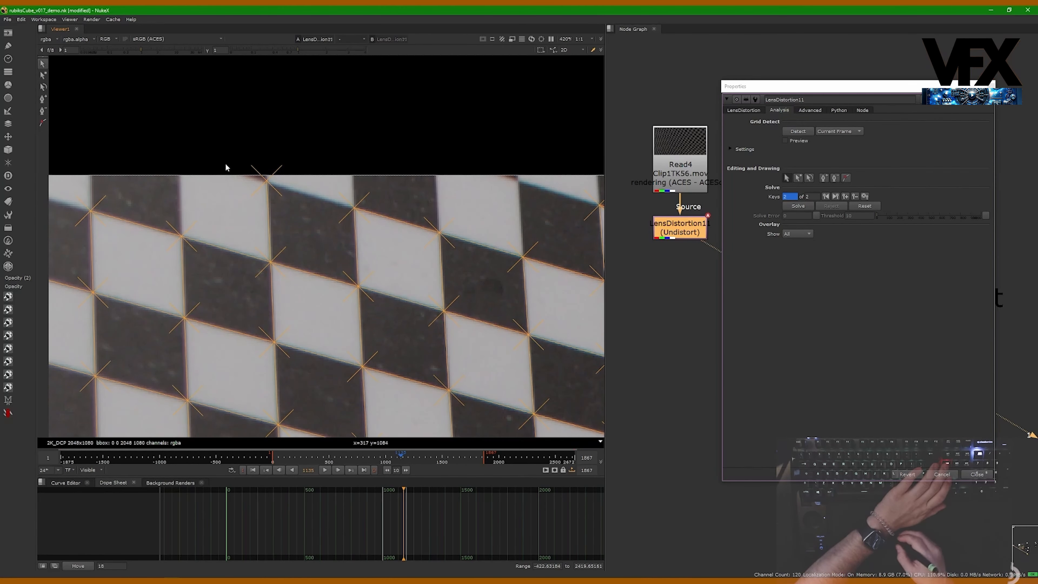
pyautogui.moveTo(218, 191)
pyautogui.mouseDown(button='middle')
pyautogui.moveTo(413, 165)
pyautogui.moveTo(324, 198)
pyautogui.moveTo(408, 194)
pyautogui.mouseUp(button='middle')
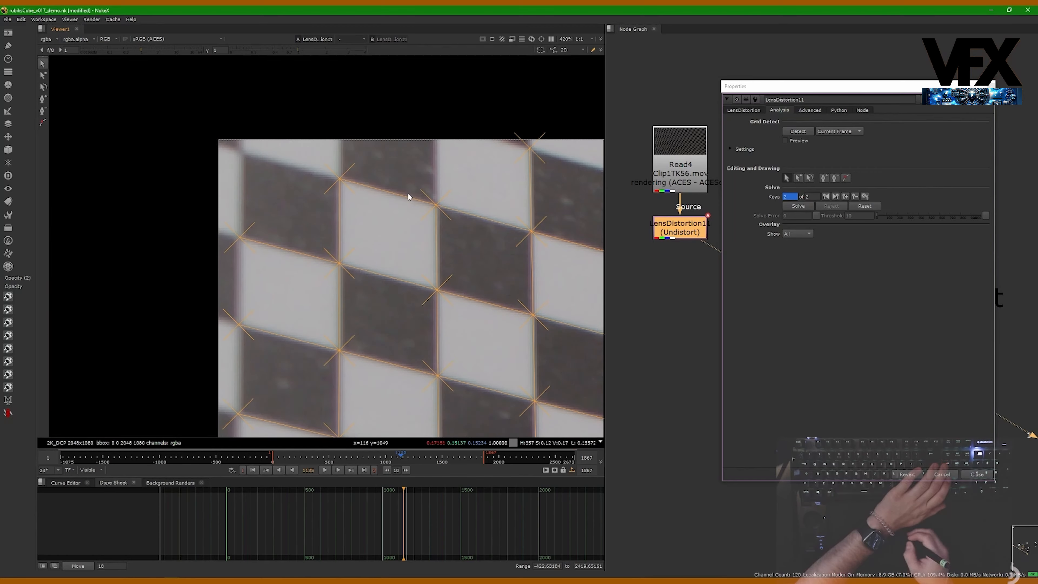
pyautogui.moveTo(323, 382); pyautogui.dragTo(343, 171, button='middle')
pyautogui.moveTo(339, 338); pyautogui.dragTo(337, 151, button='middle')
pyautogui.moveTo(328, 378)
pyautogui.mouseDown(button='middle')
pyautogui.moveTo(304, 124)
pyautogui.moveTo(303, 184)
pyautogui.moveTo(301, 137)
pyautogui.mouseUp(button='middle')
pyautogui.moveTo(292, 392); pyautogui.dragTo(301, 160, button='middle')
pyautogui.keyDown('alt'); pyautogui.moveTo(301, 161); pyautogui.dragTo(270, 149, button='middle'); pyautogui.keyUp('alt')
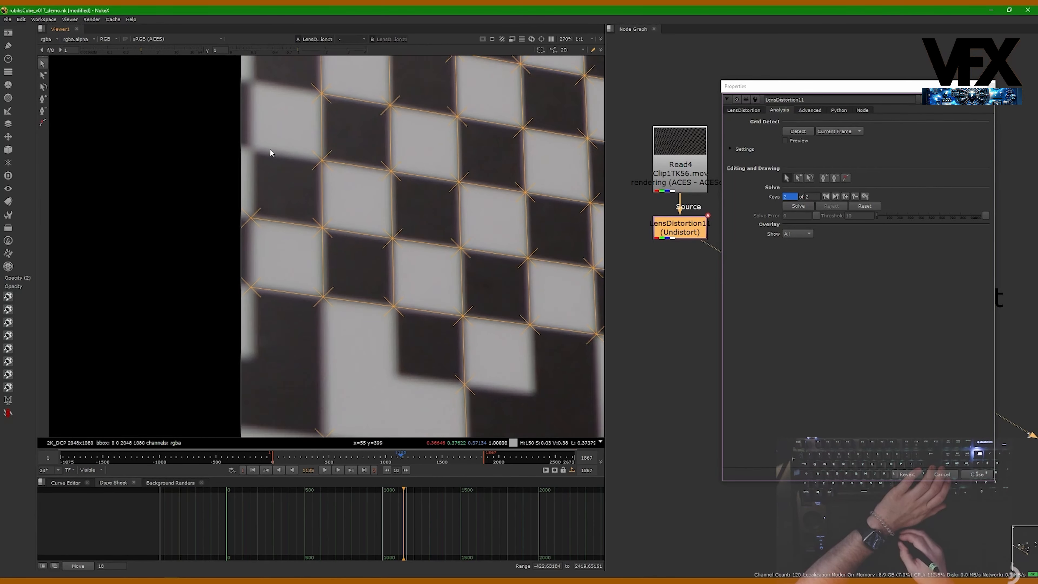
pyautogui.moveTo(278, 271); pyautogui.dragTo(285, 163, button='middle')
pyautogui.keyDown('alt'); pyautogui.moveTo(292, 207); pyautogui.dragTo(247, 200, button='middle'); pyautogui.keyUp('alt')
pyautogui.keyDown('alt'); pyautogui.moveTo(337, 243); pyautogui.dragTo(301, 238, button='middle'); pyautogui.keyUp('alt')
pyautogui.moveTo(380, 196); pyautogui.dragTo(253, 295, button='middle')
pyautogui.keyDown('alt'); pyautogui.moveTo(339, 282); pyautogui.dragTo(282, 270, button='middle'); pyautogui.keyUp('alt')
pyautogui.moveTo(331, 279); pyautogui.dragTo(230, 305, button='middle')
pyautogui.moveTo(430, 352); pyautogui.dragTo(355, 355, button='middle')
pyautogui.keyDown('alt'); pyautogui.moveTo(369, 358); pyautogui.dragTo(356, 360, button='middle'); pyautogui.keyUp('alt')
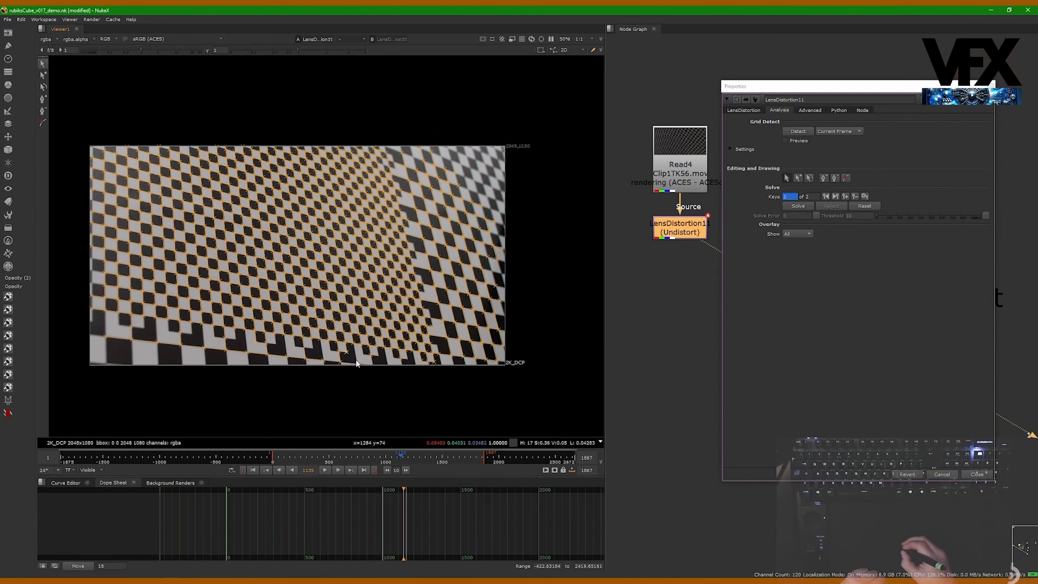
# - Move to frame 171 and detect the grid on the current frame
pyautogui.moveTo(405, 459); pyautogui.dragTo(291, 459)
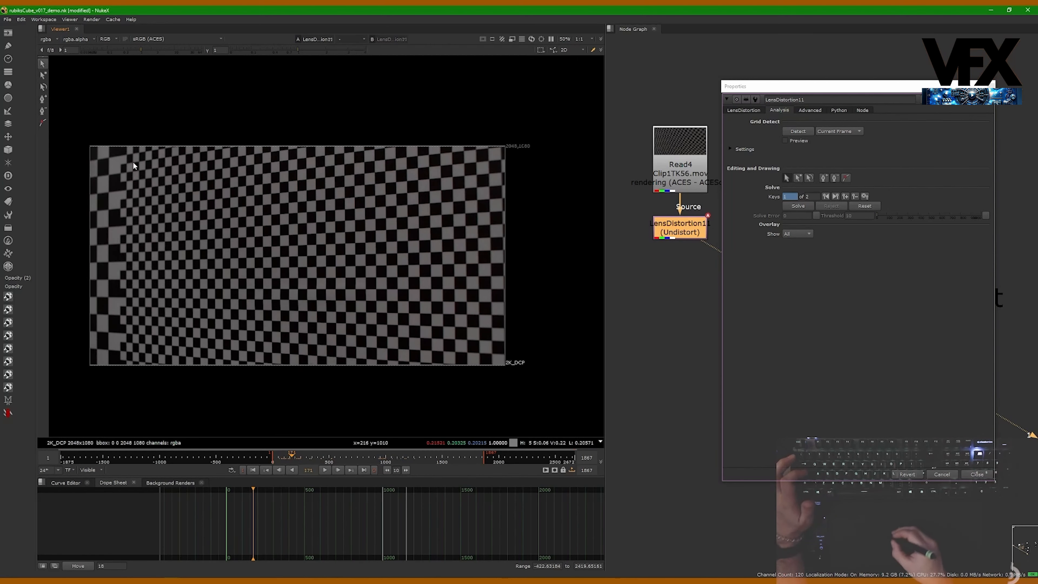
pyautogui.scroll(2, 118, 180)
pyautogui.moveTo(137, 236); pyautogui.dragTo(138, 206, button='middle')
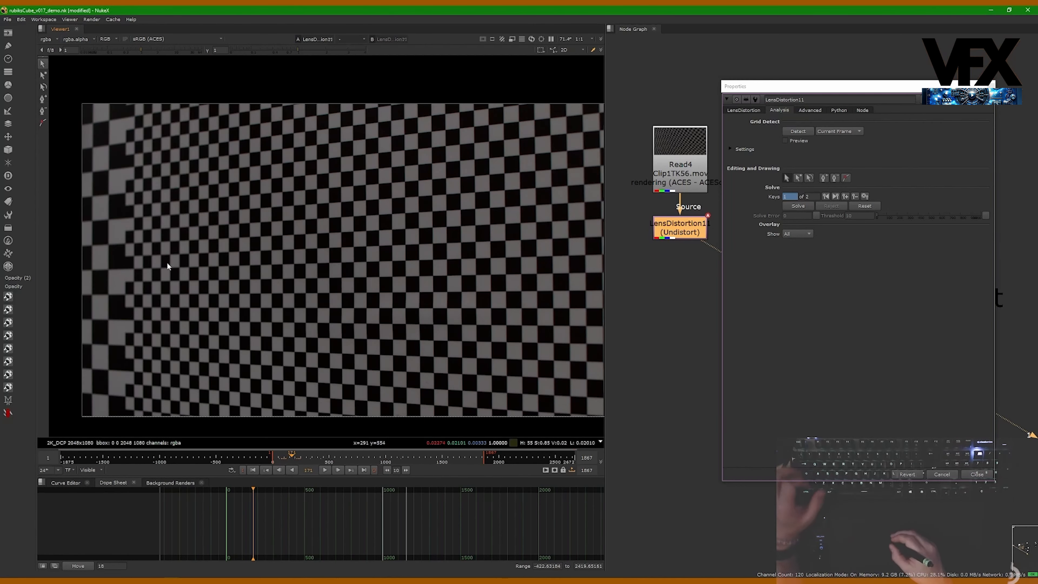
pyautogui.scroll(-2, 167, 262)
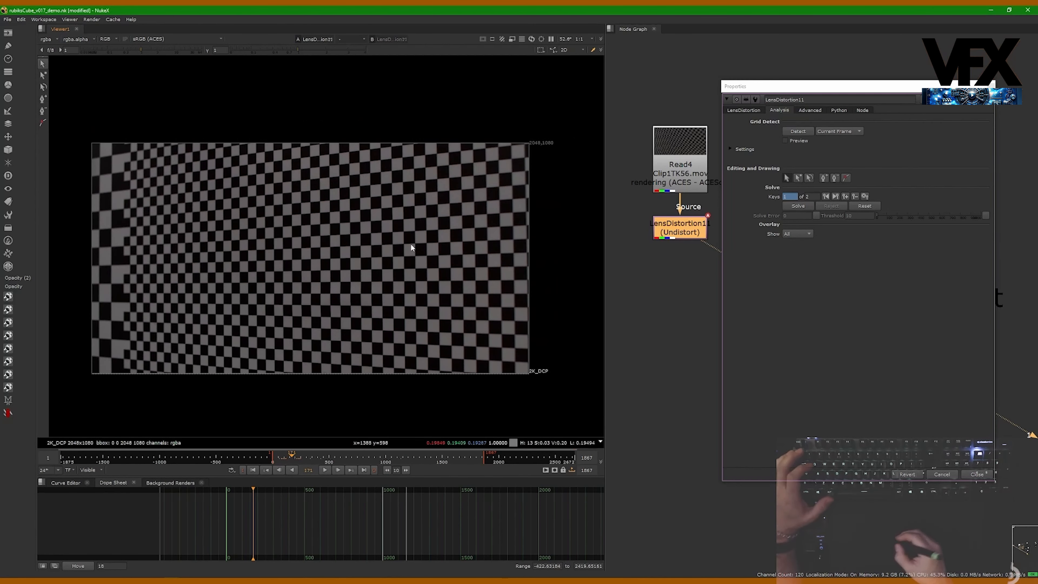
pyautogui.click(798, 131)
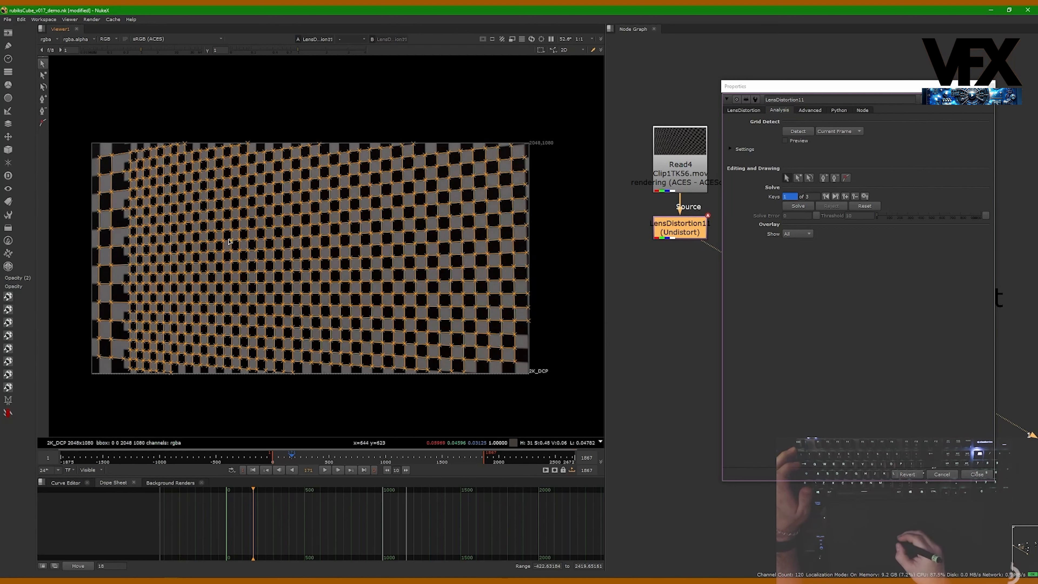
# - Zoom into the board's lower edge and delete a stray feature below the bottom row
pyautogui.scroll(6, 159, 379)
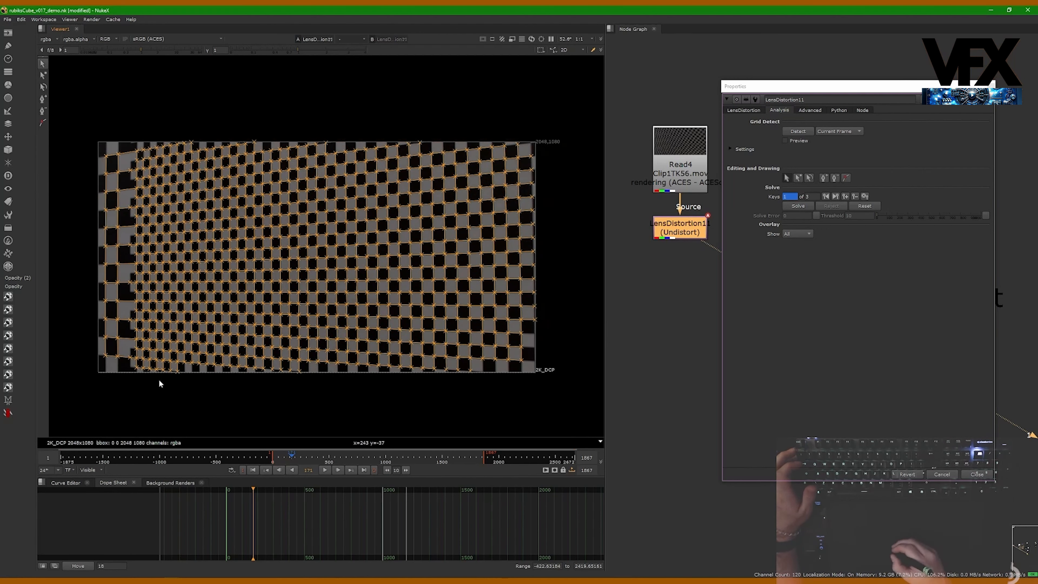
pyautogui.scroll(3, 216, 348)
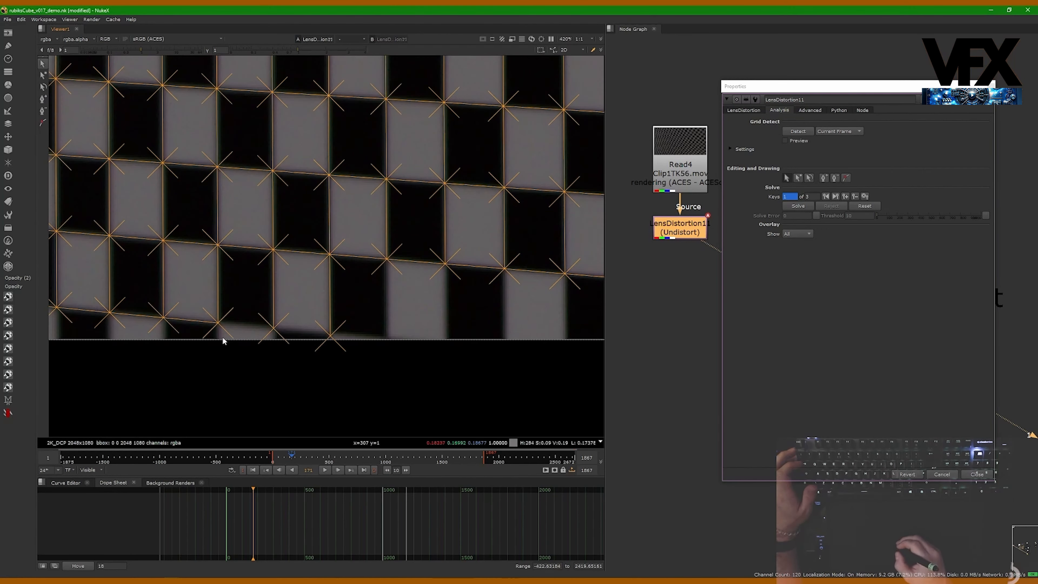
pyautogui.scroll(4, 325, 350)
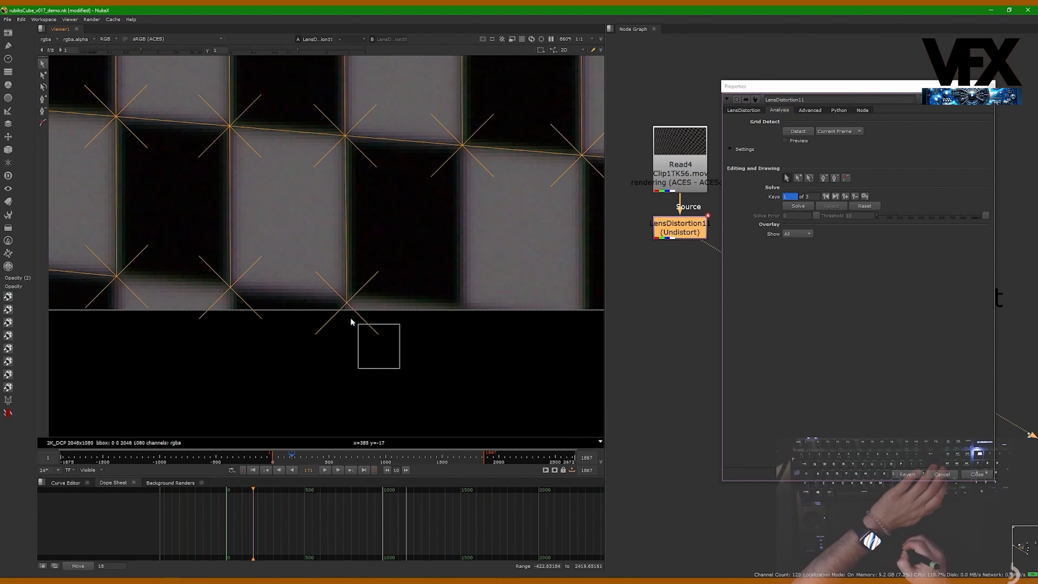
pyautogui.moveTo(324, 301); pyautogui.dragTo(323, 301)
pyautogui.press('Delete')
# - Pan and zoom along the board's lower-left area to inspect the detected features
pyautogui.moveTo(262, 320); pyautogui.dragTo(420, 334, button='middle')
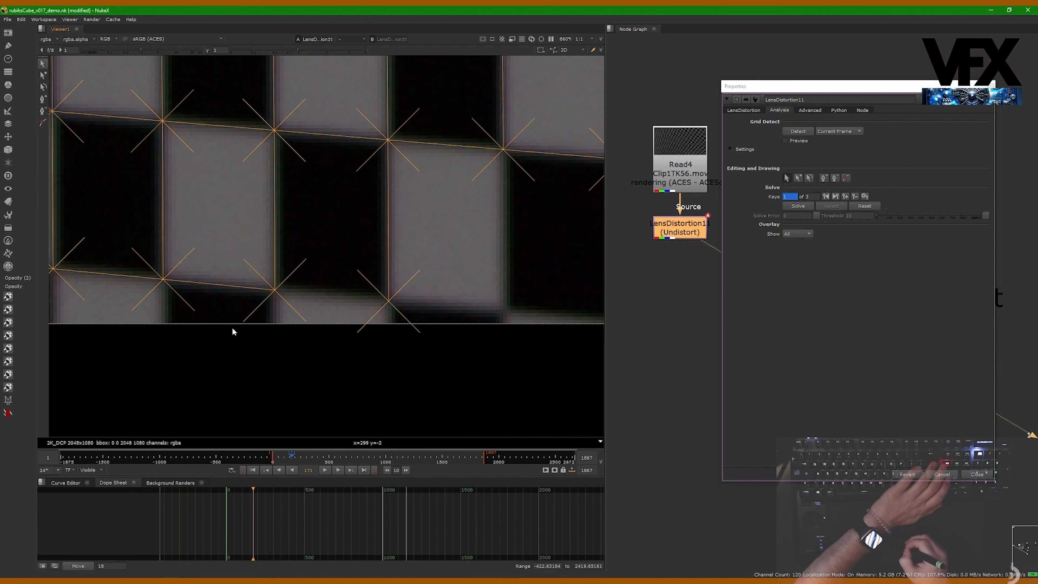
pyautogui.moveTo(230, 325); pyautogui.dragTo(396, 340, button='middle')
pyautogui.moveTo(256, 308); pyautogui.dragTo(405, 313, button='middle')
pyautogui.moveTo(188, 295); pyautogui.dragTo(355, 332, button='middle')
pyautogui.moveTo(130, 171); pyautogui.dragTo(539, 303, button='middle')
pyautogui.scroll(-2, 421, 271)
pyautogui.moveTo(376, 200); pyautogui.dragTo(360, 430, button='middle')
pyautogui.moveTo(383, 163); pyautogui.dragTo(344, 382, button='middle')
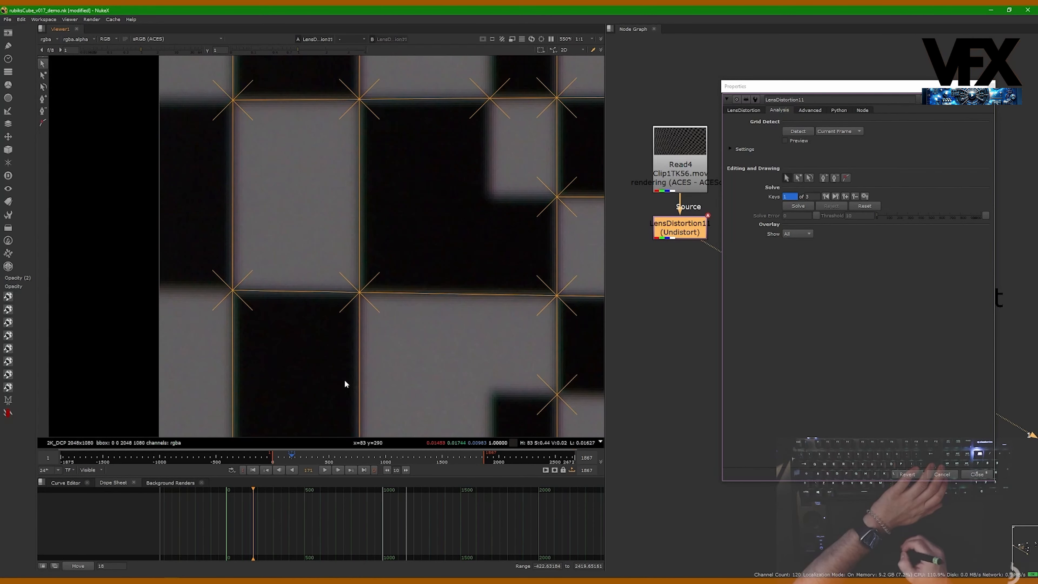
pyautogui.moveTo(323, 199); pyautogui.dragTo(303, 419, button='middle')
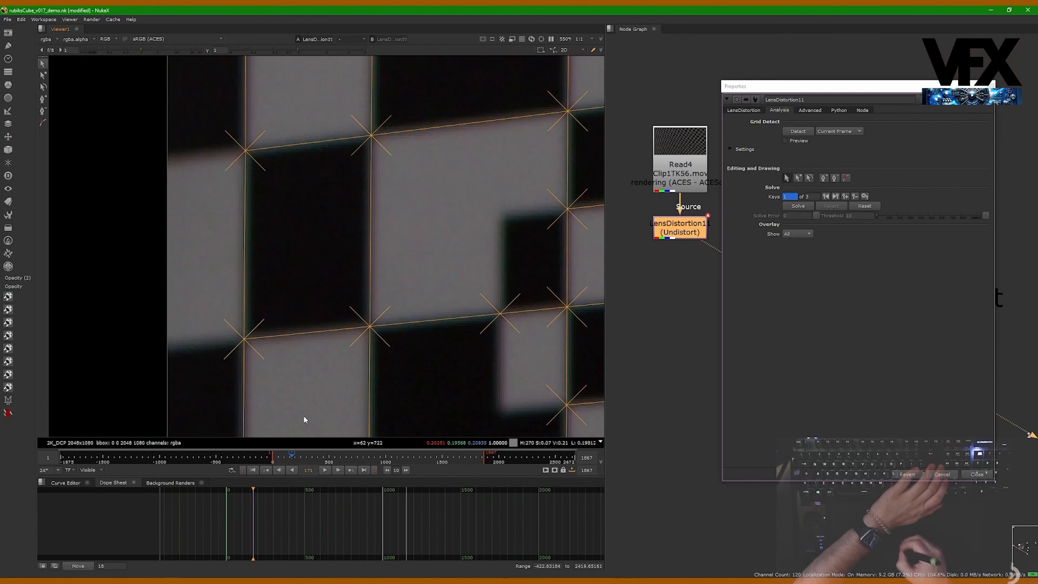
pyautogui.moveTo(304, 175); pyautogui.dragTo(285, 431, button='middle')
pyautogui.moveTo(295, 188); pyautogui.dragTo(291, 269, button='middle')
pyautogui.moveTo(309, 331); pyautogui.dragTo(254, 205, button='middle')
pyautogui.scroll(-2, 254, 205)
pyautogui.moveTo(316, 297); pyautogui.dragTo(261, 234, button='middle')
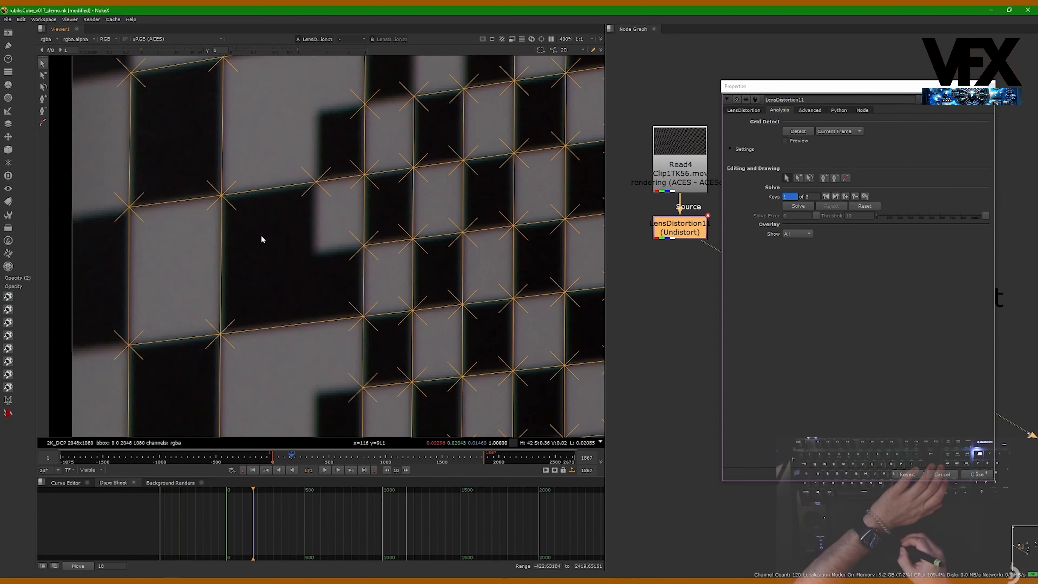
pyautogui.moveTo(319, 260); pyautogui.dragTo(271, 244, button='middle')
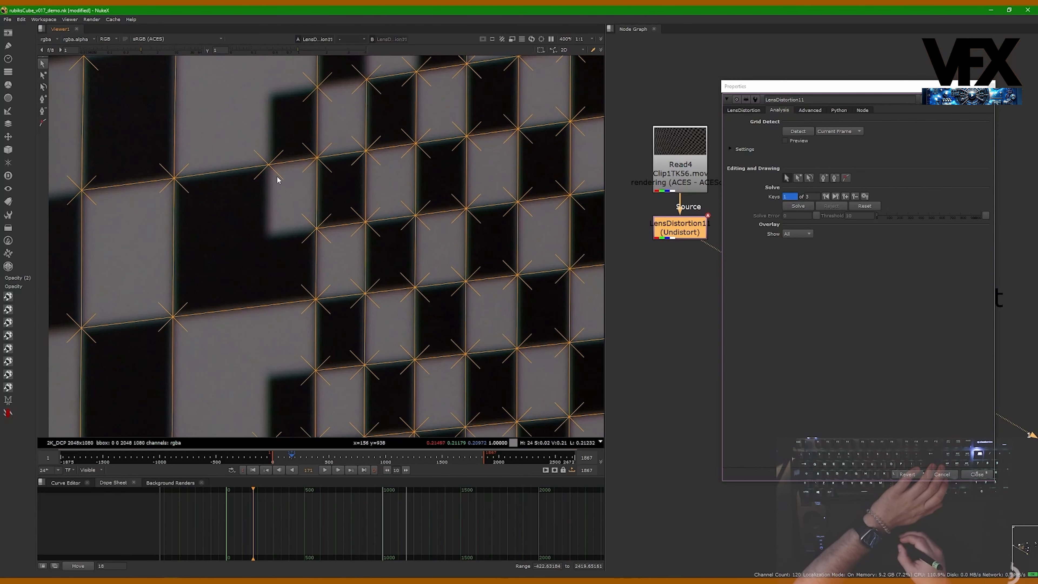
# - Delete a misplaced grid feature in the board's left section
pyautogui.moveTo(281, 160); pyautogui.dragTo(281, 160)
pyautogui.press('Delete')
pyautogui.moveTo(281, 313); pyautogui.dragTo(284, 126, button='middle')
pyautogui.moveTo(285, 260); pyautogui.dragTo(279, 323, button='middle')
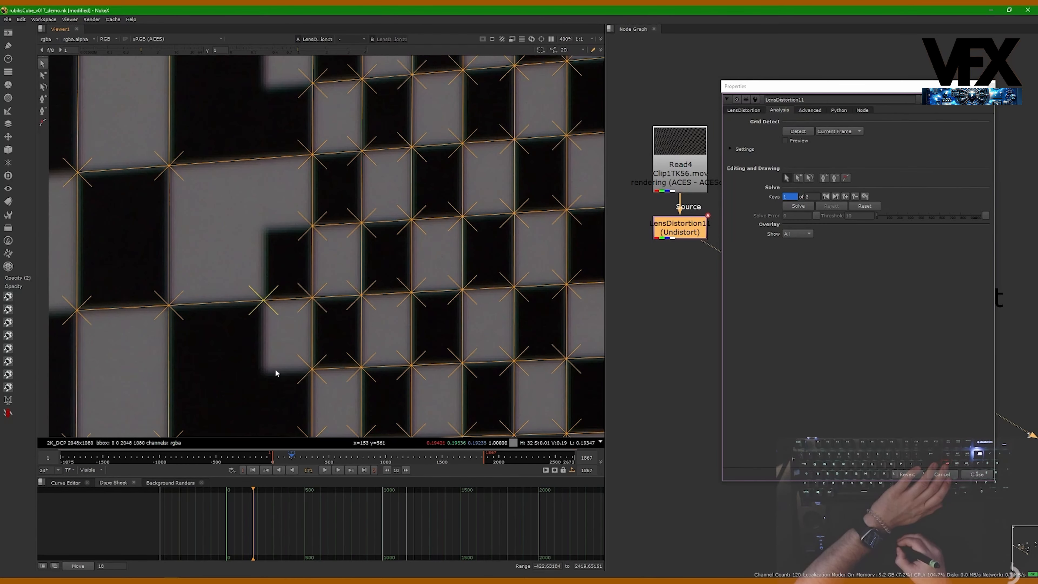
# - Pan to the board's top edge and delete the stray feature above the top row
pyautogui.scroll(-5, 260, 311)
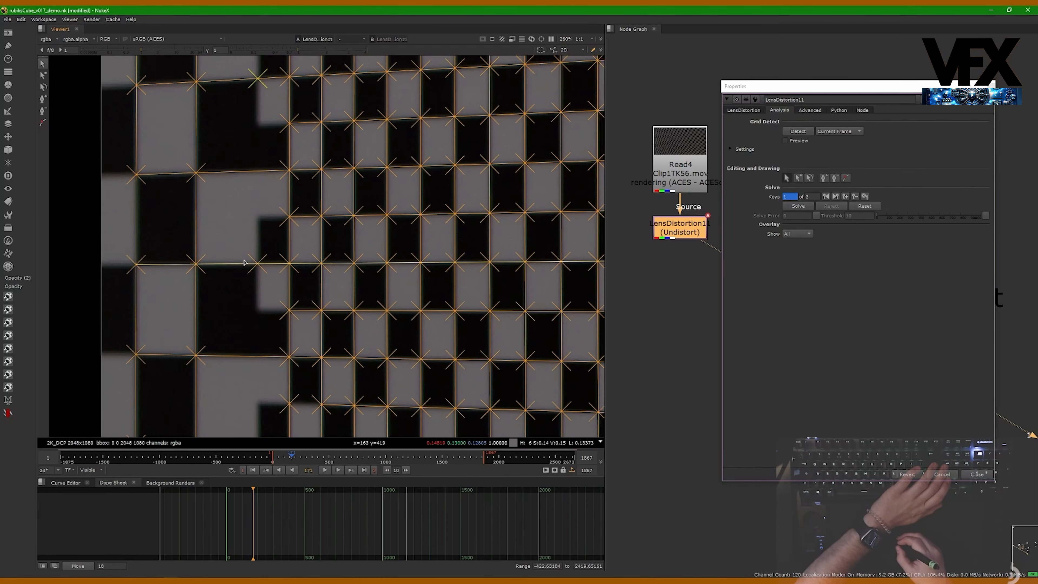
pyautogui.moveTo(262, 184); pyautogui.dragTo(259, 402, button='middle')
pyautogui.moveTo(324, 245); pyautogui.dragTo(318, 408, button='middle')
pyautogui.moveTo(311, 220); pyautogui.dragTo(316, 409, button='middle')
pyautogui.moveTo(476, 278); pyautogui.dragTo(347, 297, button='middle')
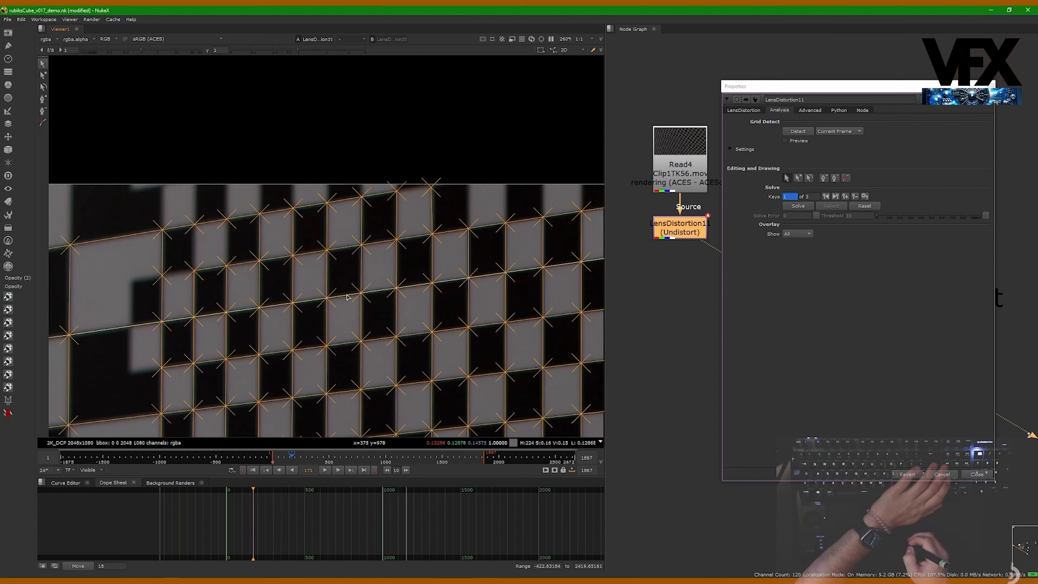
pyautogui.scroll(12, 426, 201)
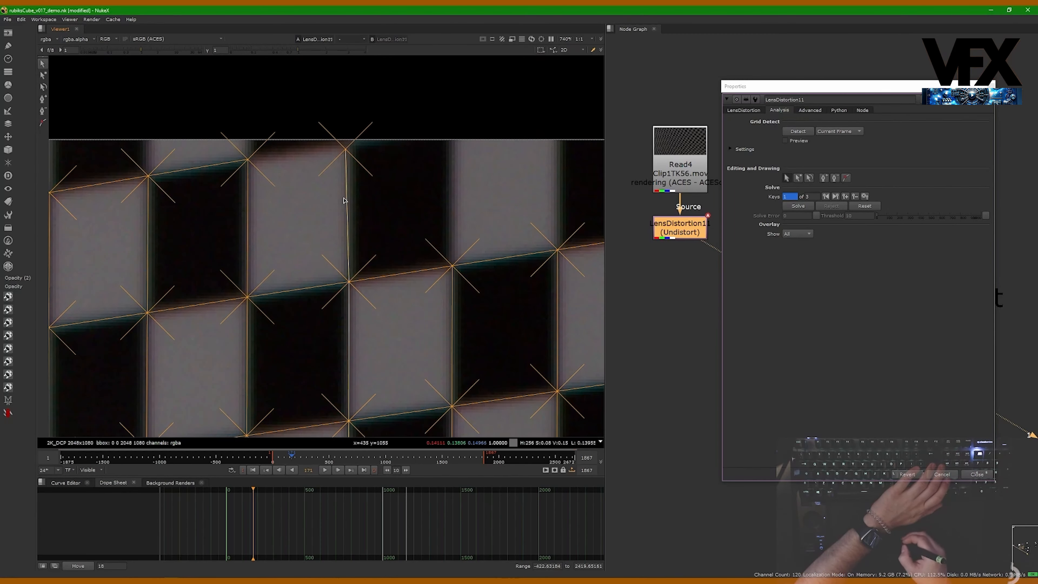
pyautogui.scroll(-10, 365, 196)
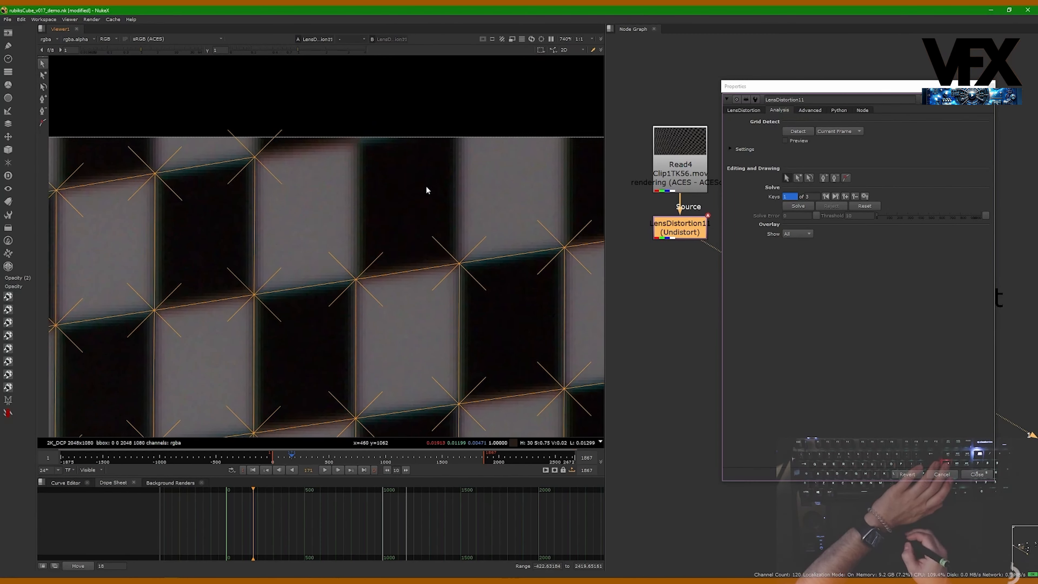
pyautogui.scroll(3, 165, 169)
pyautogui.scroll(8, 331, 151)
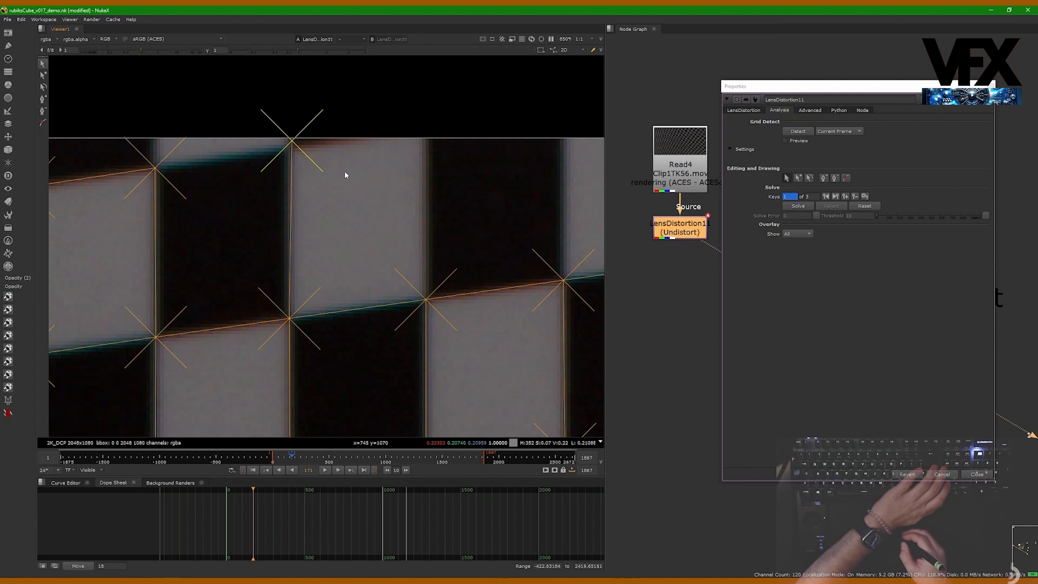
pyautogui.press('Delete')
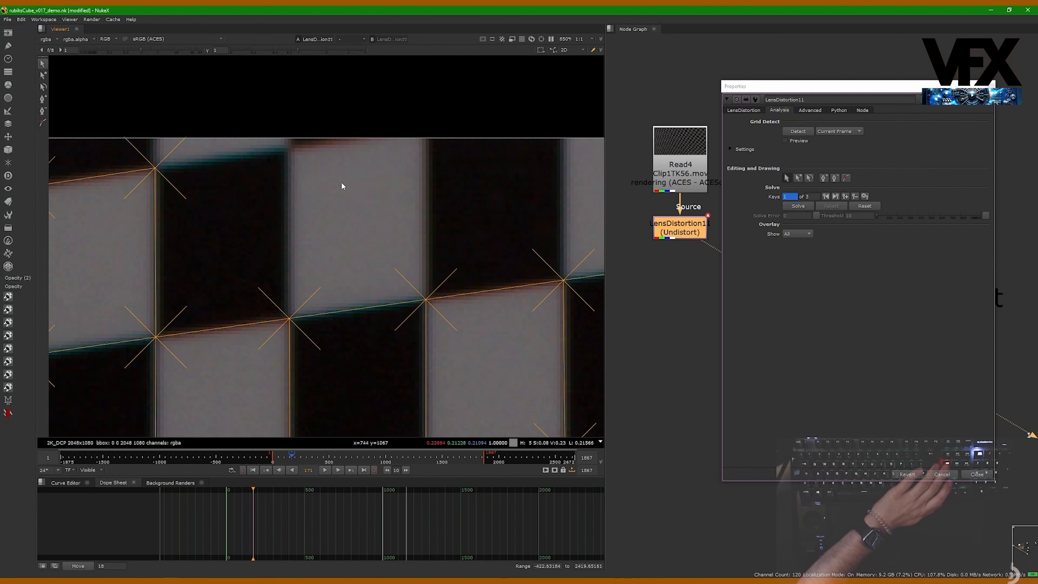
# - Pan along the board's top and right edges to inspect the remaining features
pyautogui.moveTo(417, 253); pyautogui.dragTo(430, 234, button='middle')
pyautogui.scroll(-4, 429, 234)
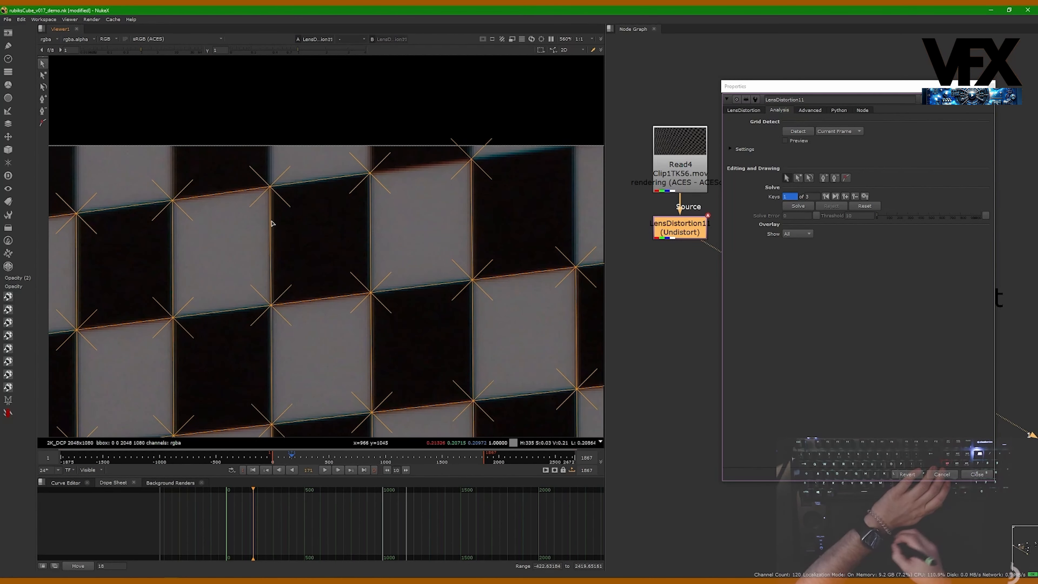
pyautogui.moveTo(215, 209); pyautogui.dragTo(356, 247, button='middle')
pyautogui.moveTo(490, 251); pyautogui.dragTo(270, 254, button='middle')
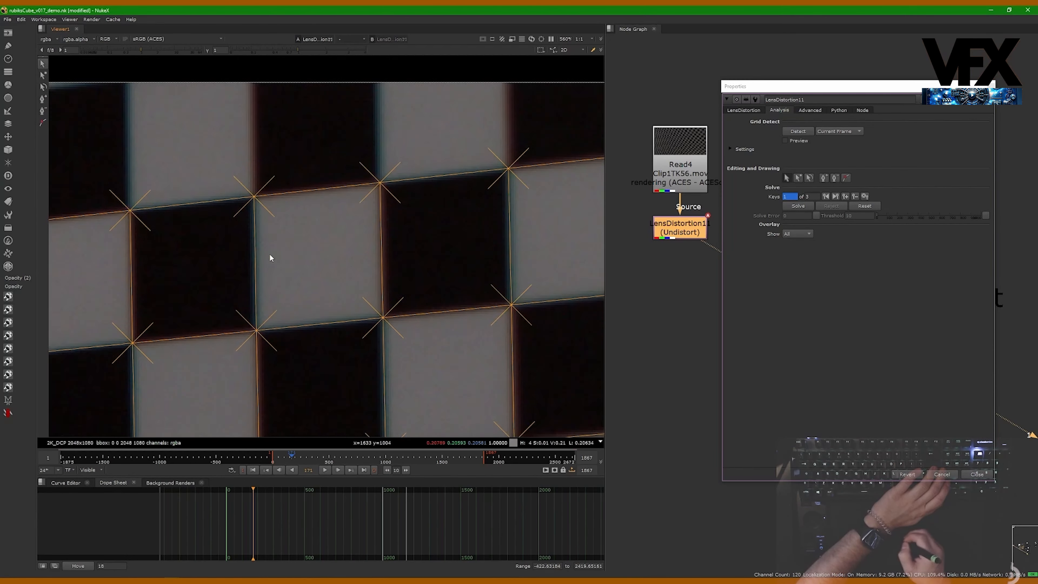
pyautogui.moveTo(458, 279); pyautogui.dragTo(243, 275, button='middle')
pyautogui.moveTo(504, 274); pyautogui.dragTo(342, 267, button='middle')
pyautogui.moveTo(353, 289); pyautogui.dragTo(178, 273, button='middle')
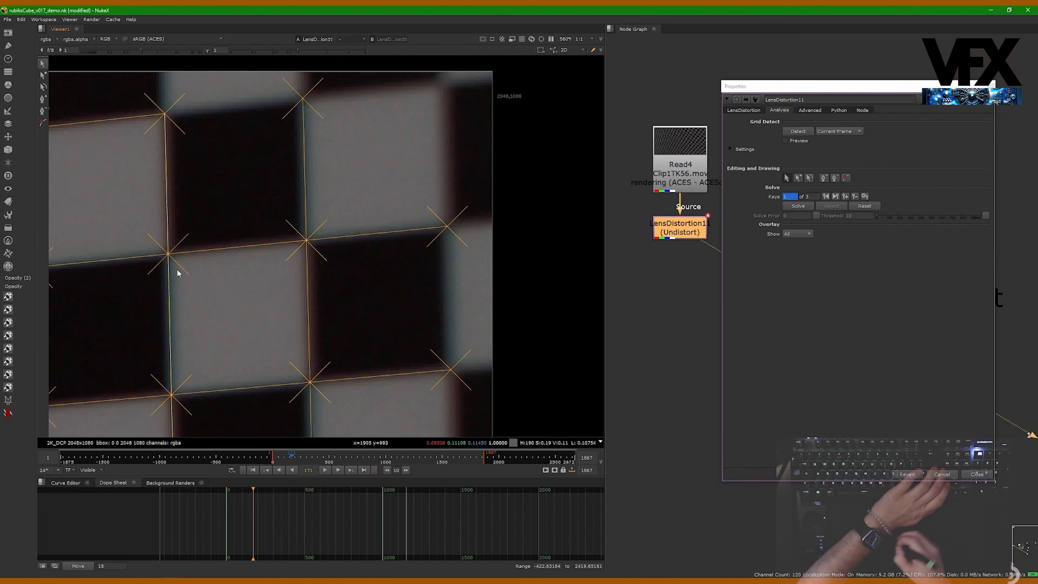
pyautogui.scroll(-5, 360, 234)
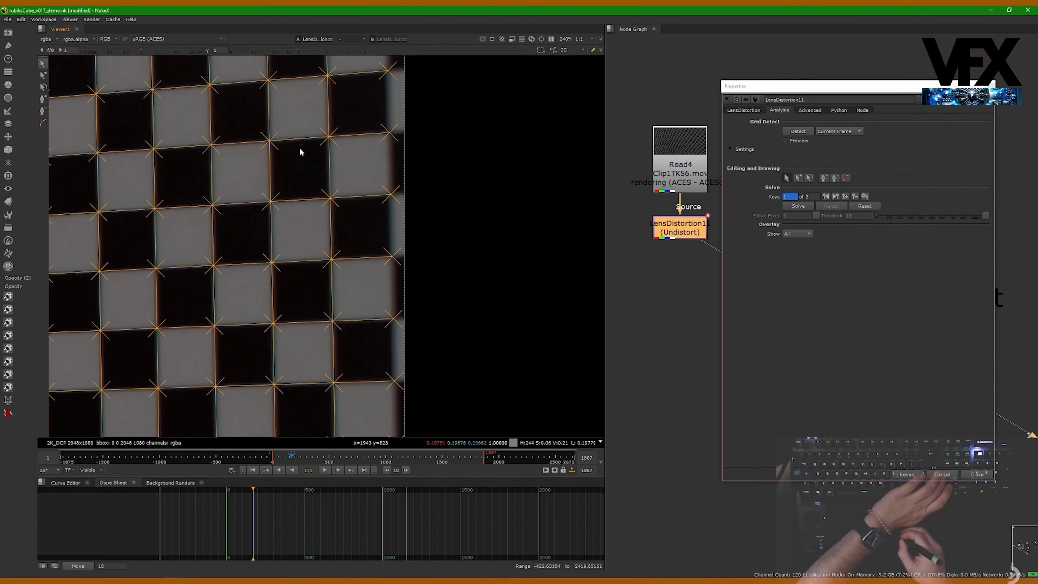
# - Zoom into the board's right edge and delete a stray grid feature there
pyautogui.moveTo(315, 263); pyautogui.dragTo(303, 169, button='middle')
pyautogui.moveTo(390, 317); pyautogui.dragTo(378, 245, button='middle')
pyautogui.scroll(4, 380, 325)
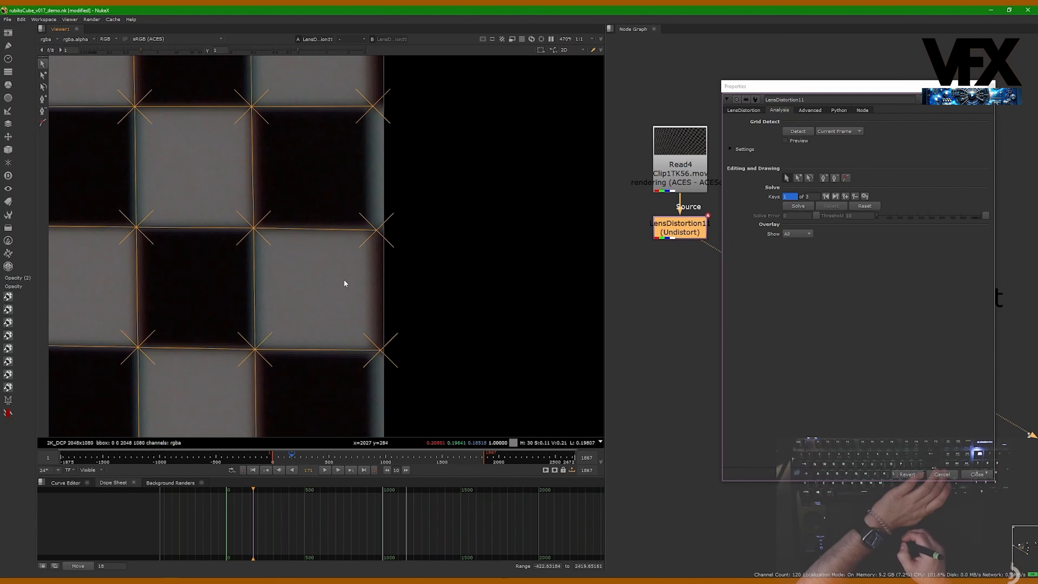
pyautogui.moveTo(393, 146); pyautogui.dragTo(392, 241, button='middle')
pyautogui.moveTo(406, 225); pyautogui.dragTo(343, 178)
pyautogui.press('Delete')
pyautogui.moveTo(373, 131); pyautogui.dragTo(368, 254, button='middle')
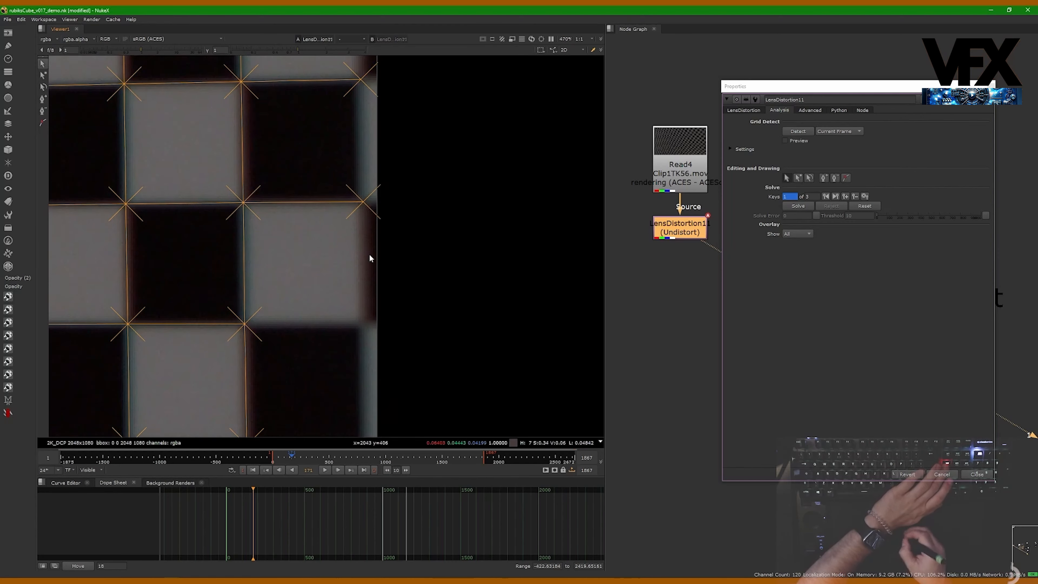
# - Delete two stray grid features along the board's right edge
pyautogui.press('Delete')
pyautogui.moveTo(364, 321); pyautogui.dragTo(340, 184, button='middle')
pyautogui.moveTo(383, 417); pyautogui.dragTo(369, 202, button='middle')
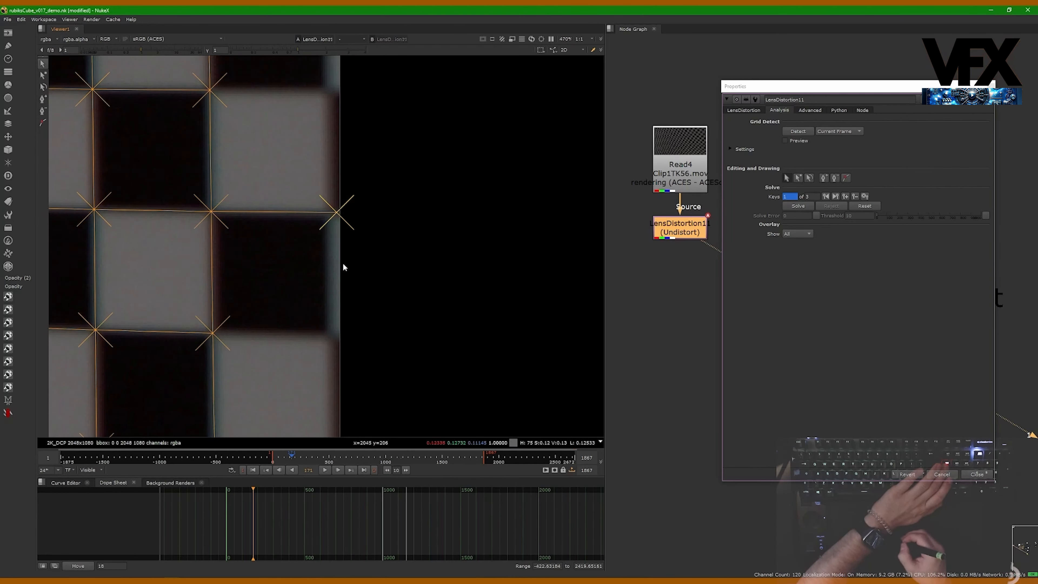
pyautogui.press('Delete')
# - Pan along the board's right and lower edges and zoom out to inspect the remaining features
pyautogui.moveTo(322, 381); pyautogui.dragTo(362, 180, button='middle')
pyautogui.moveTo(339, 332); pyautogui.dragTo(325, 197, button='middle')
pyautogui.scroll(-3, 326, 204)
pyautogui.moveTo(293, 71); pyautogui.dragTo(330, 319, button='middle')
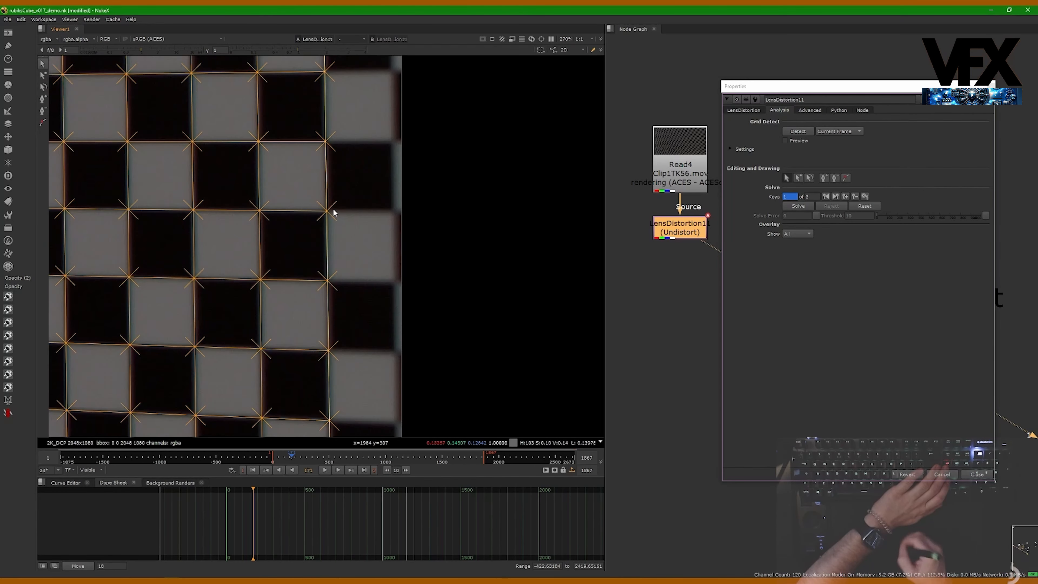
pyautogui.moveTo(341, 106); pyautogui.dragTo(366, 283, button='middle')
pyautogui.moveTo(371, 112); pyautogui.dragTo(366, 422, button='middle')
pyautogui.moveTo(373, 143); pyautogui.dragTo(385, 381, button='middle')
pyautogui.moveTo(387, 245); pyautogui.dragTo(397, 309, button='middle')
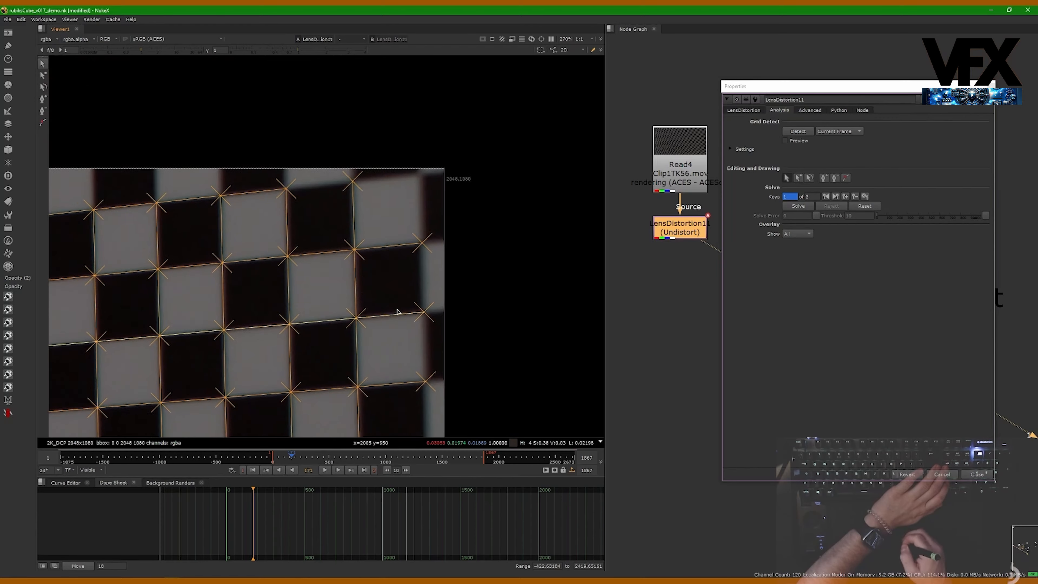
pyautogui.scroll(-8, 422, 215)
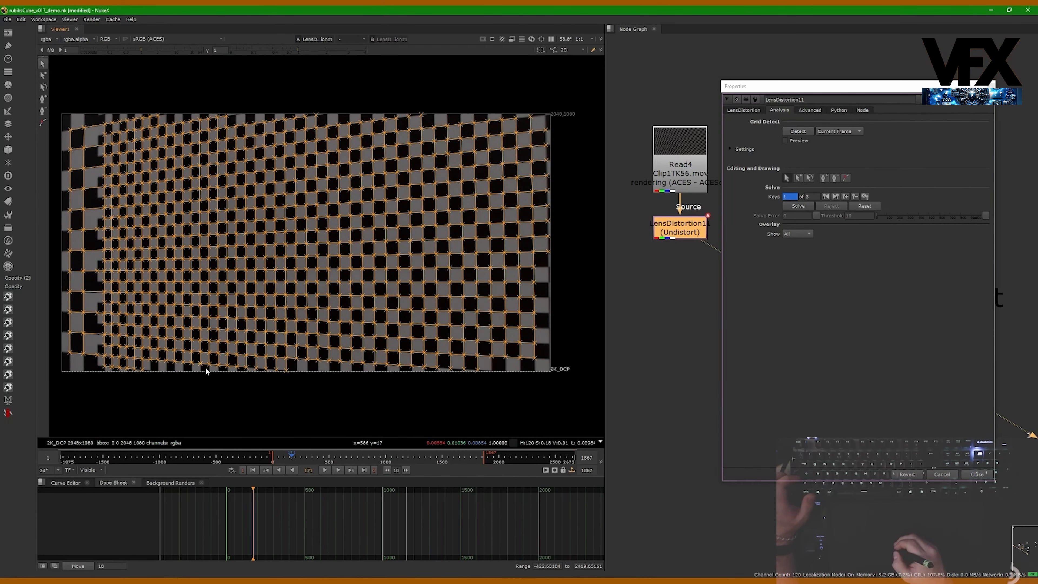
pyautogui.scroll(10, 400, 356)
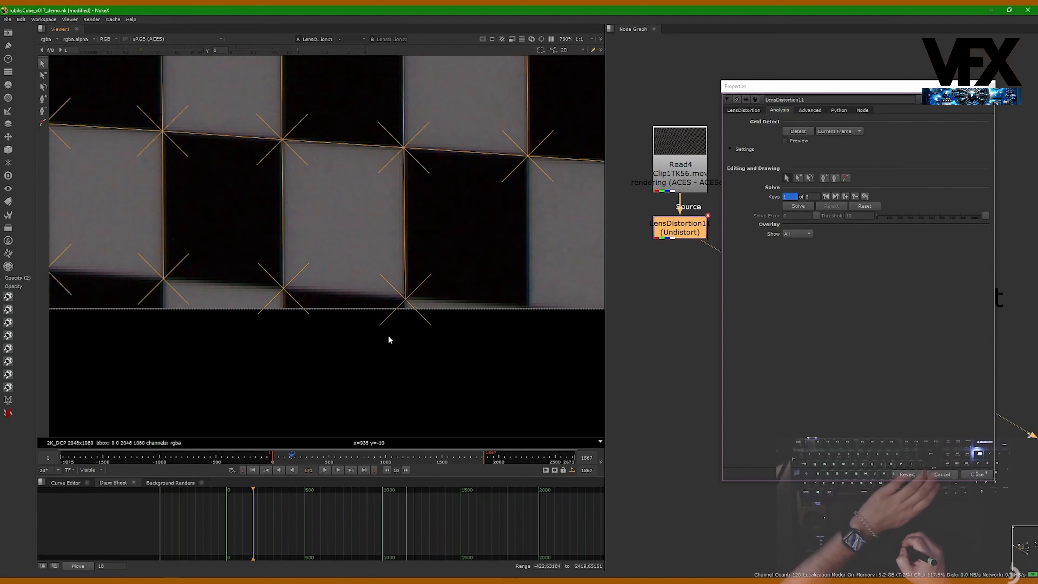
pyautogui.scroll(-10, 382, 340)
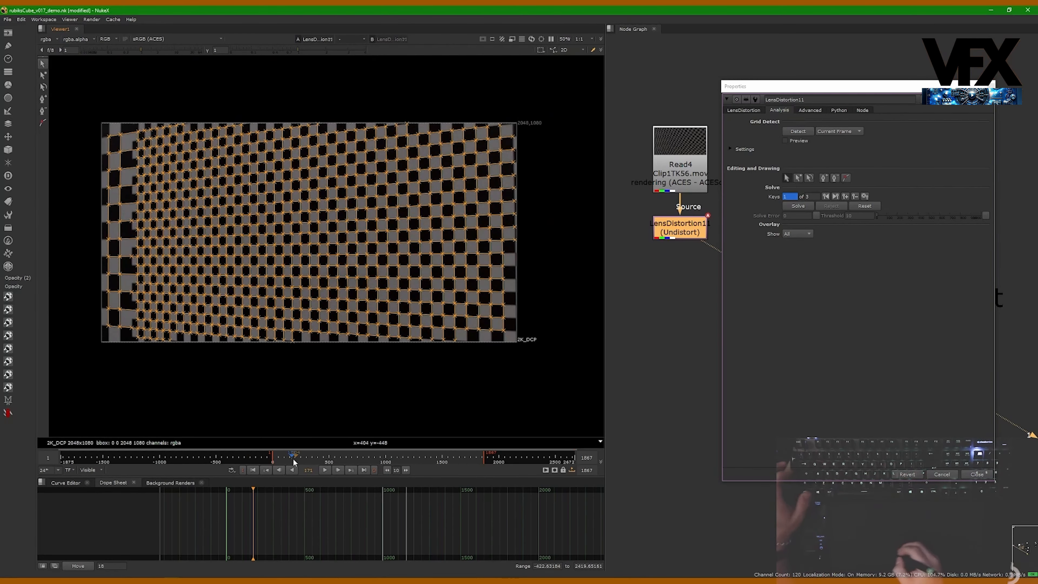
# - Jump to a later frame and run grid detection on the current frame
pyautogui.moveTo(295, 456); pyautogui.dragTo(363, 469)
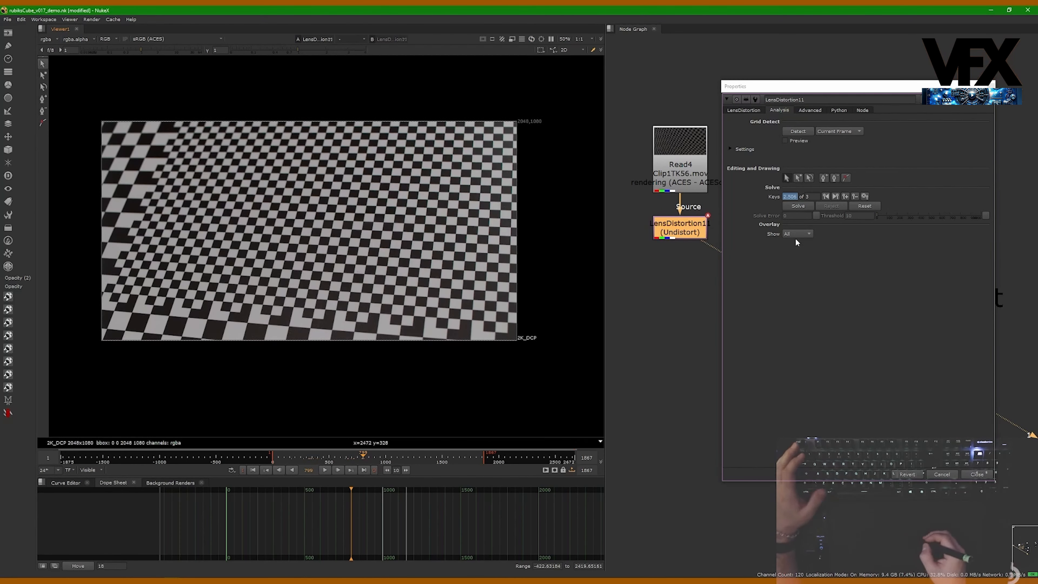
pyautogui.click(797, 131)
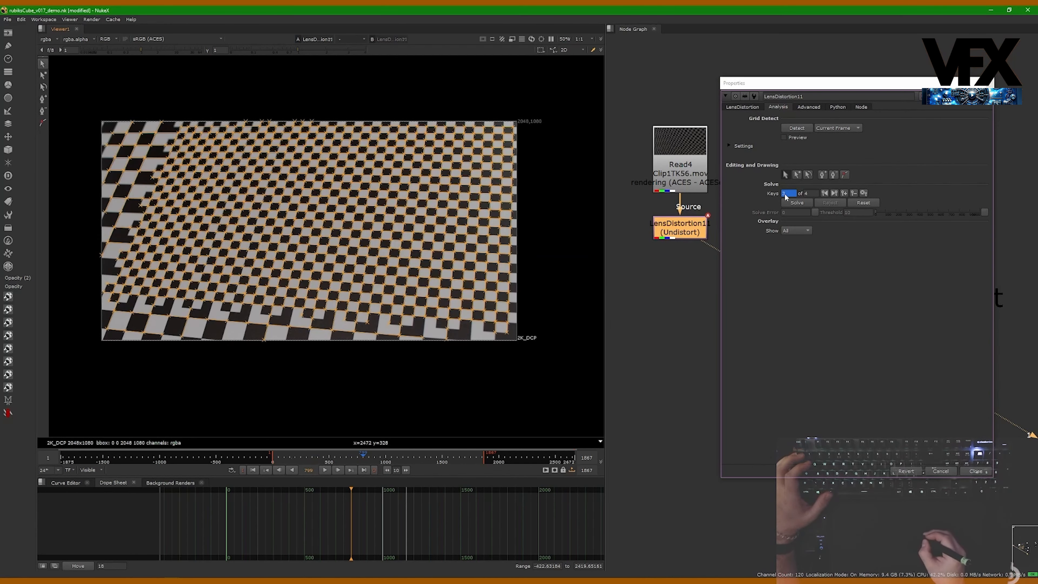
# - Zoom into the board's bottom edge and delete the stray feature below it
pyautogui.scroll(5, 245, 336)
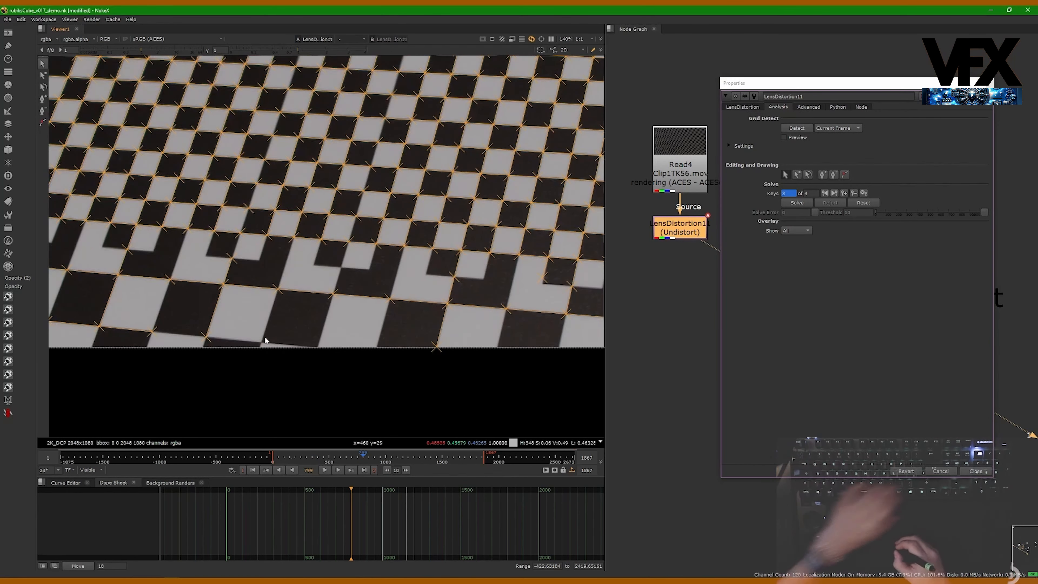
pyautogui.moveTo(434, 319); pyautogui.dragTo(466, 350)
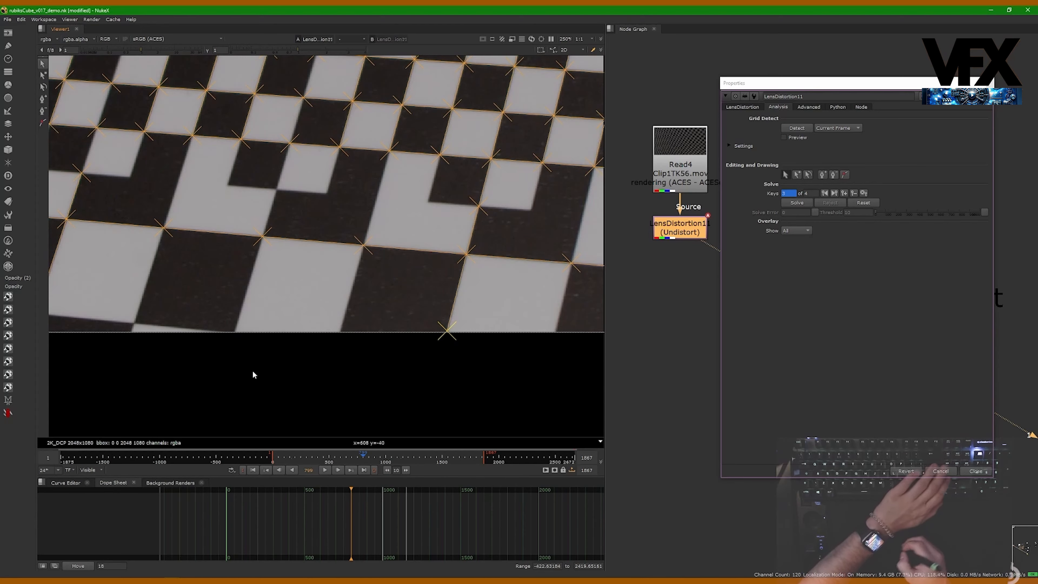
pyautogui.press('Delete')
# - Select and delete another stray feature along the board's bottom edge
pyautogui.moveTo(252, 370); pyautogui.dragTo(461, 337, button='middle')
pyautogui.moveTo(246, 309); pyautogui.dragTo(444, 313, button='middle')
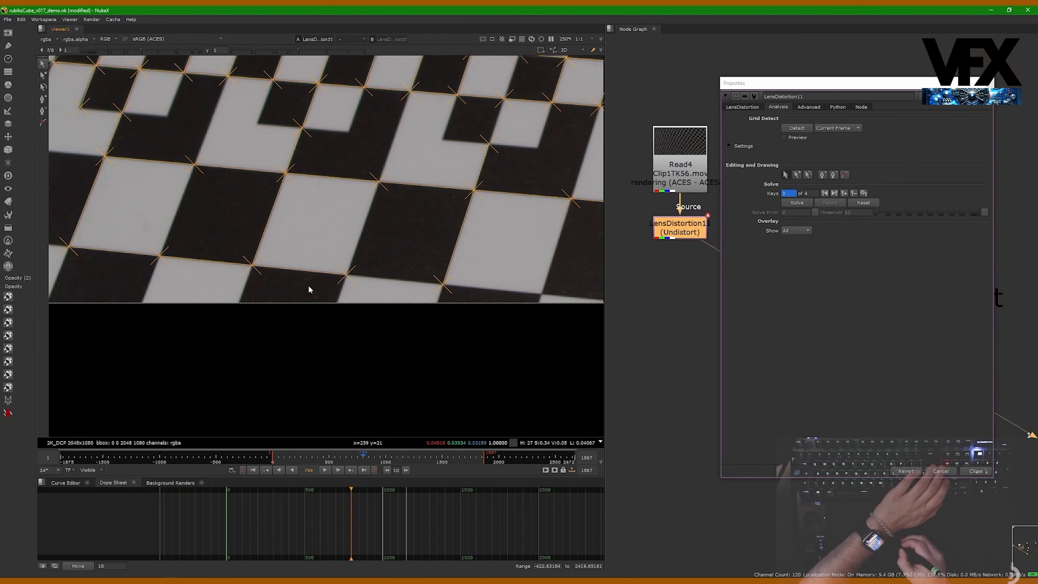
pyautogui.moveTo(308, 289); pyautogui.dragTo(442, 287, button='middle')
pyautogui.scroll(5, 290, 273)
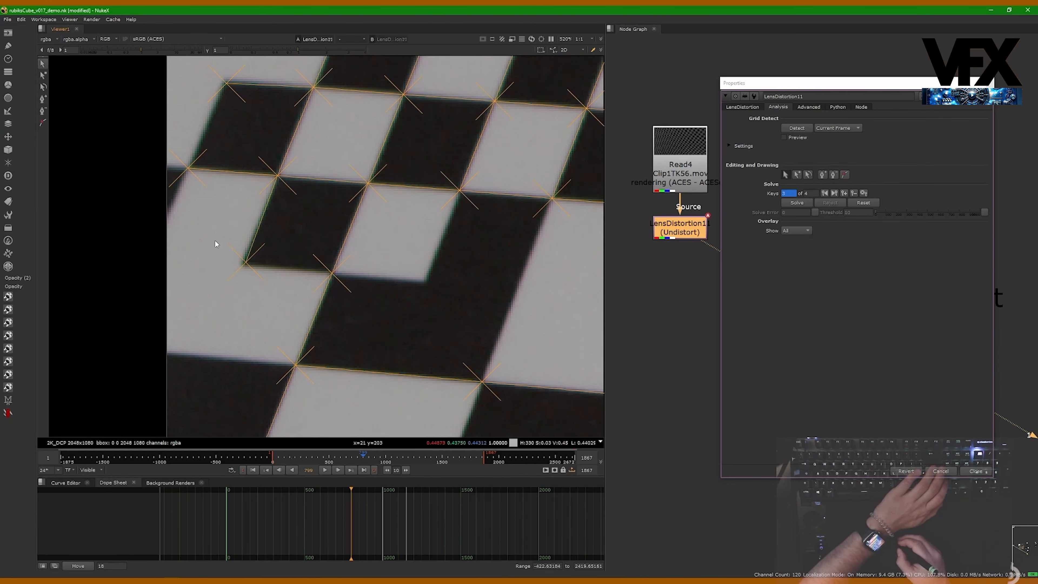
pyautogui.press('Delete')
# - Pan around the board's left side and notch corners to inspect the detected features
pyautogui.moveTo(259, 243); pyautogui.dragTo(248, 326, button='middle')
pyautogui.scroll(2, 248, 326)
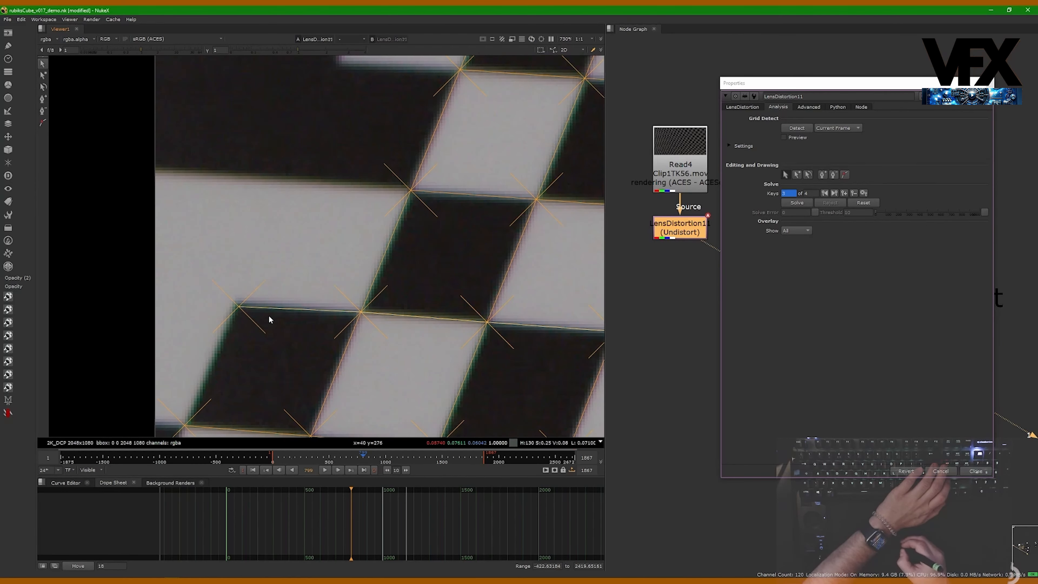
pyautogui.scroll(-10, 258, 330)
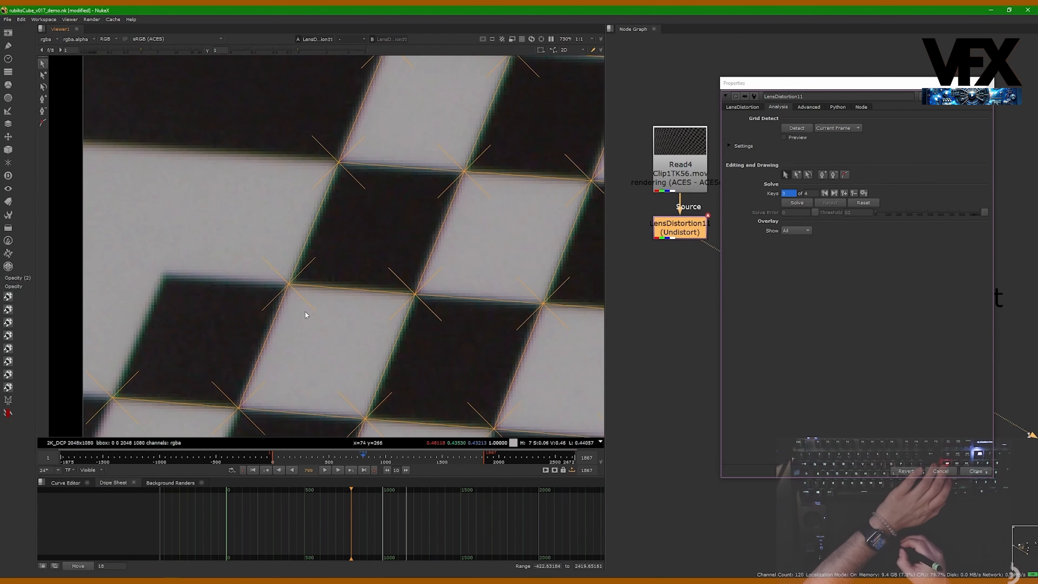
pyautogui.scroll(9, 262, 284)
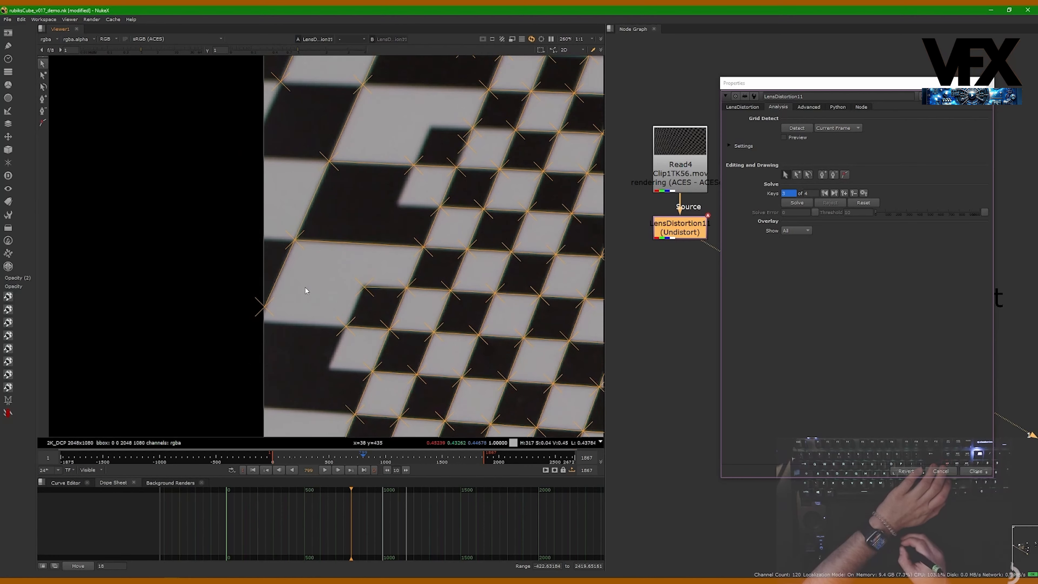
pyautogui.moveTo(351, 123); pyautogui.dragTo(286, 326, button='middle')
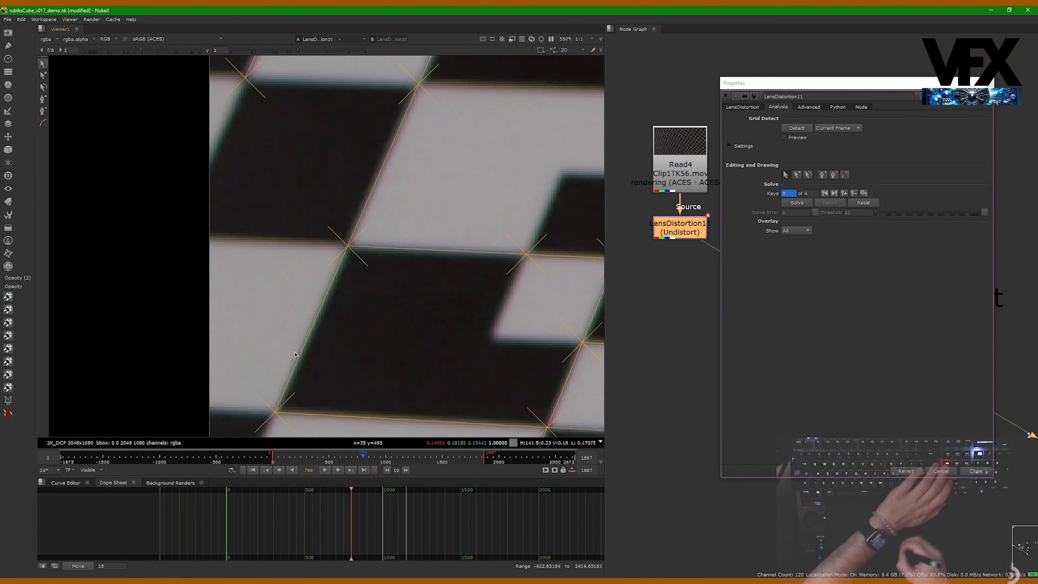
pyautogui.moveTo(318, 88); pyautogui.dragTo(295, 350, button='middle')
pyautogui.scroll(-2, 294, 351)
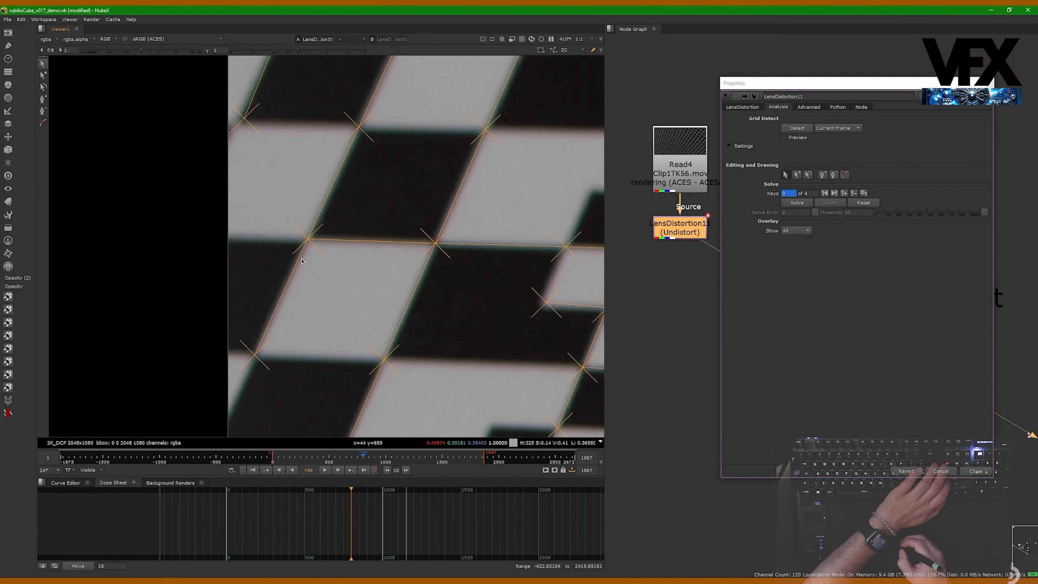
pyautogui.moveTo(302, 260); pyautogui.dragTo(313, 371, button='middle')
pyautogui.moveTo(324, 175)
pyautogui.mouseDown(button='middle')
pyautogui.moveTo(326, 233)
pyautogui.moveTo(273, 249)
pyautogui.moveTo(281, 343)
pyautogui.mouseUp(button='middle')
pyautogui.moveTo(275, 265)
pyautogui.mouseDown(button='middle')
pyautogui.moveTo(273, 294)
pyautogui.moveTo(254, 319)
pyautogui.mouseUp(button='middle')
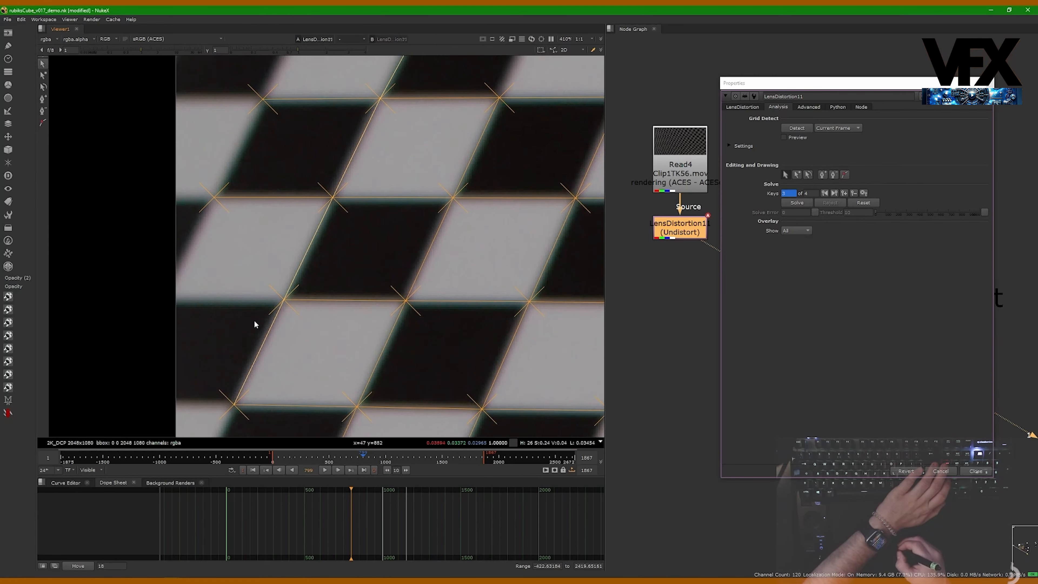
pyautogui.scroll(-3, 272, 251)
pyautogui.moveTo(272, 251); pyautogui.dragTo(139, 239, button='middle')
pyautogui.moveTo(295, 137); pyautogui.dragTo(327, 195, button='middle')
pyautogui.scroll(1, 327, 194)
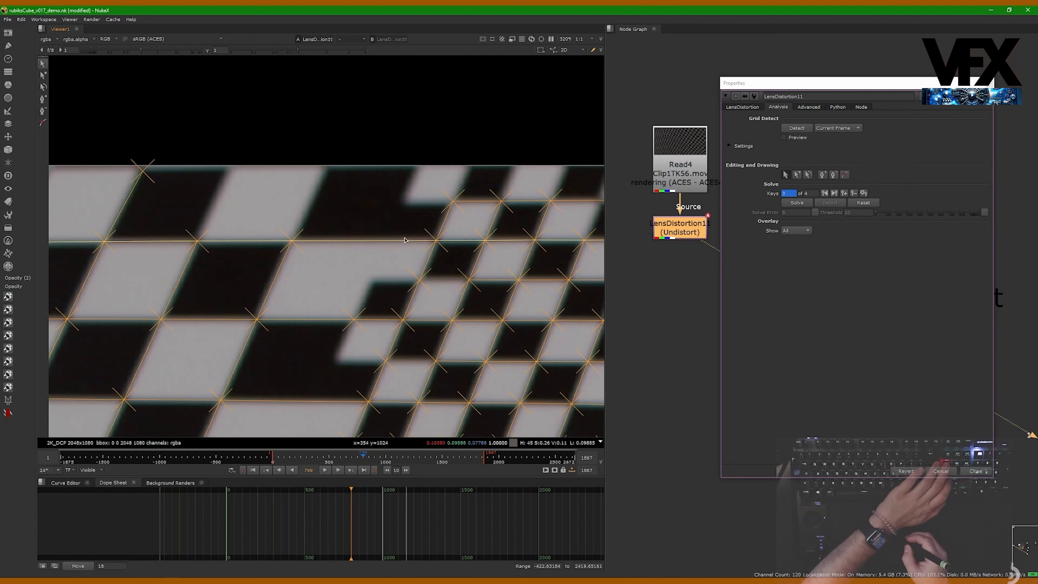
pyautogui.moveTo(393, 212); pyautogui.dragTo(531, 219, button='middle')
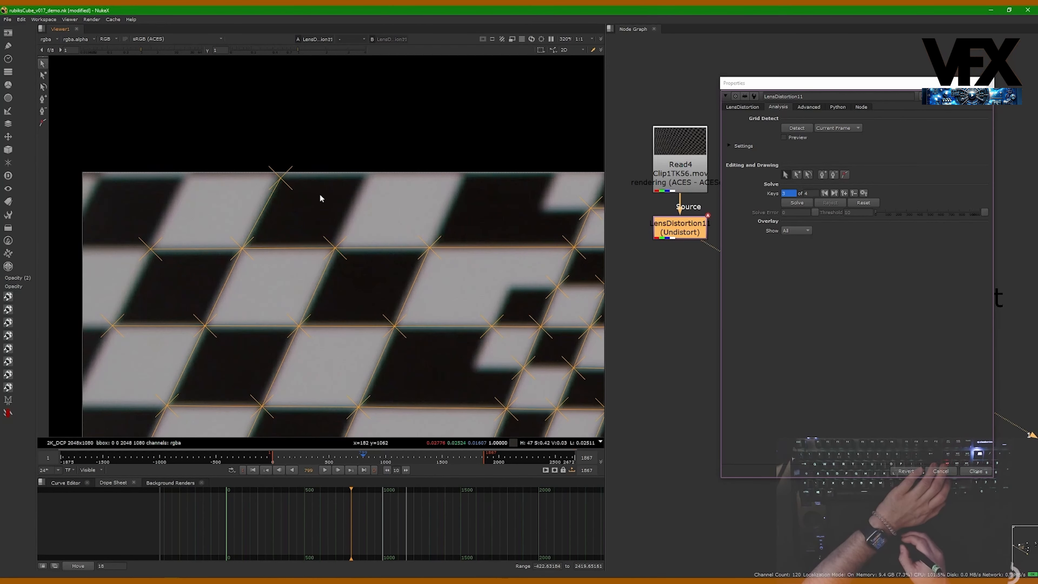
pyautogui.scroll(-3, 473, 224)
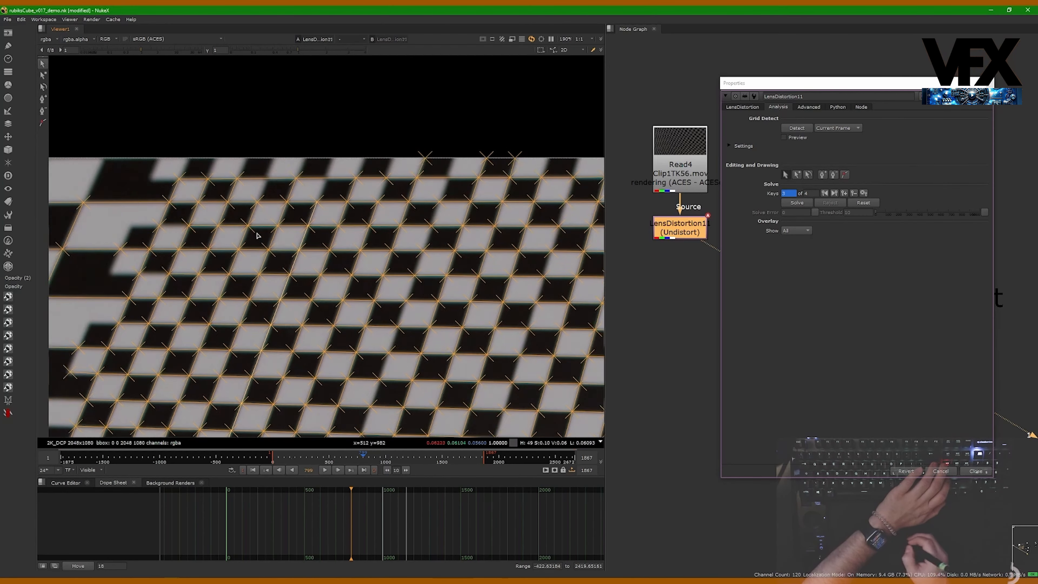
pyautogui.scroll(3, 234, 169)
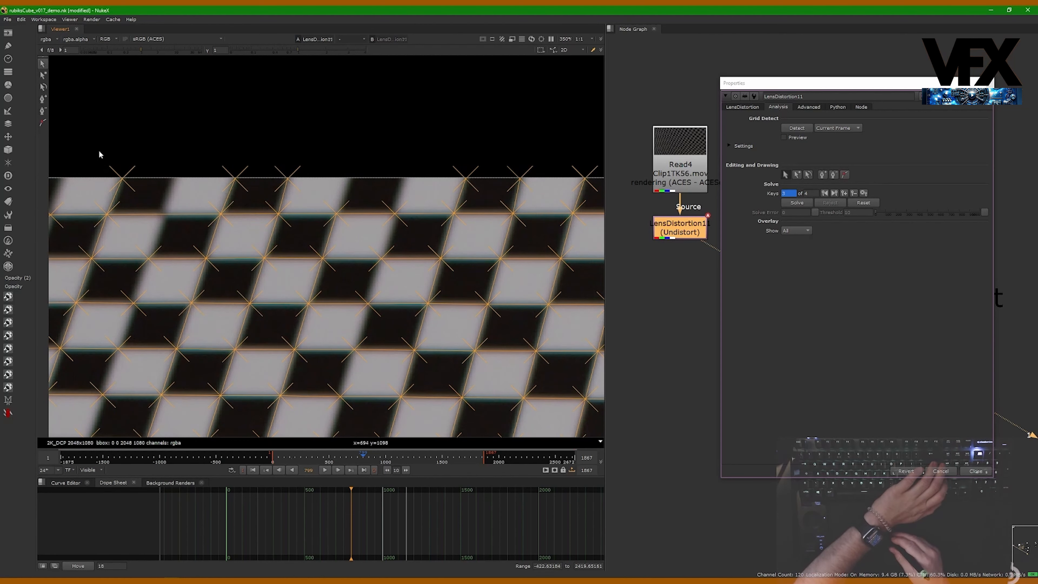
# - Delete the stray features sitting above the board's top edge
pyautogui.moveTo(155, 190); pyautogui.dragTo(155, 189)
pyautogui.moveTo(155, 189); pyautogui.dragTo(253, 198, button='middle')
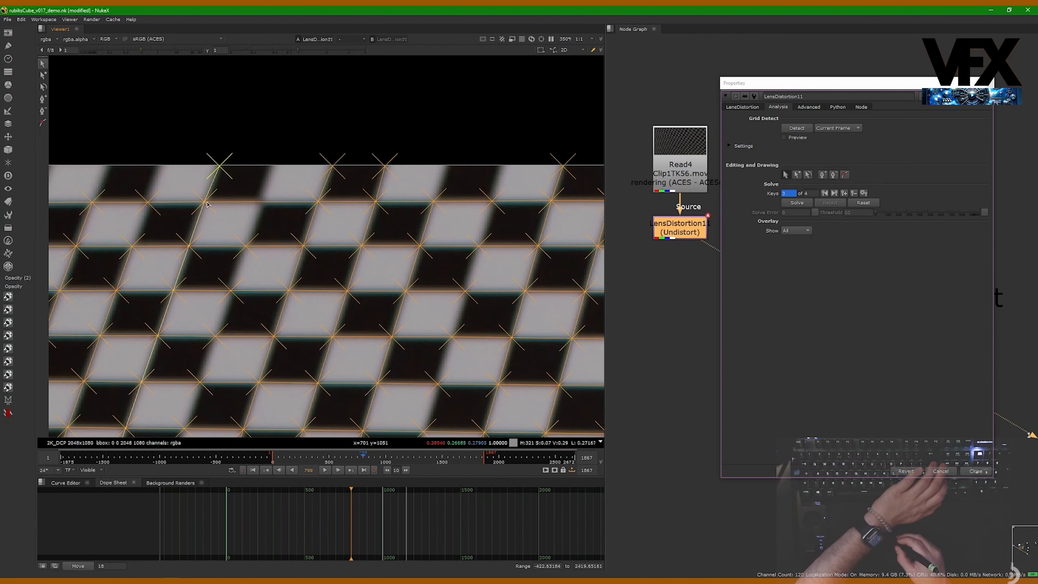
pyautogui.scroll(3, 207, 203)
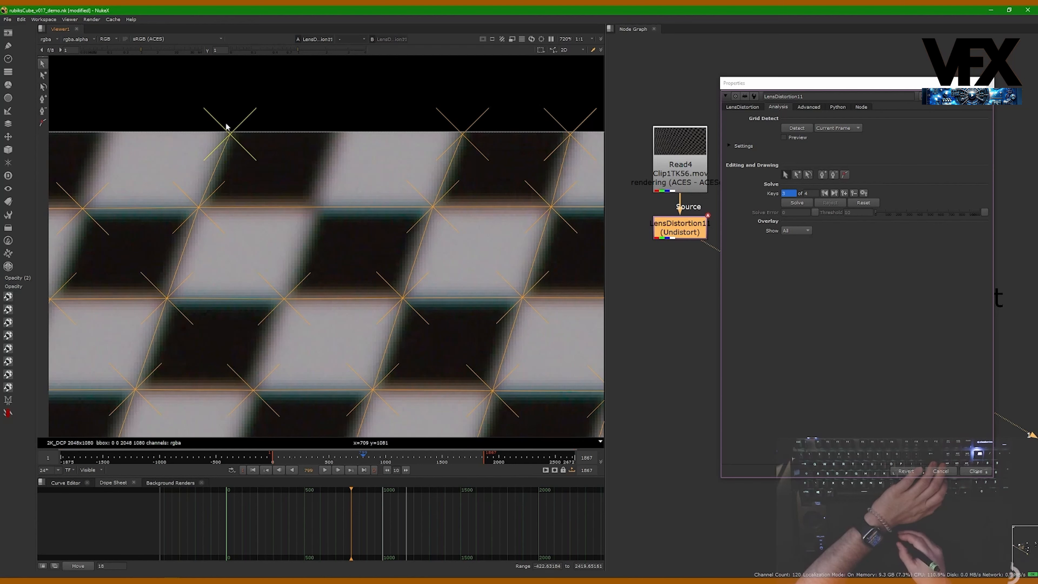
pyautogui.press('Delete')
pyautogui.moveTo(421, 202); pyautogui.dragTo(277, 210, button='middle')
pyautogui.moveTo(263, 95); pyautogui.dragTo(478, 163)
pyautogui.press('Delete')
# - Pan along the board's top and right edges to inspect the remaining features
pyautogui.moveTo(499, 175); pyautogui.dragTo(187, 189, button='middle')
pyautogui.scroll(-4, 187, 182)
pyautogui.moveTo(200, 128); pyautogui.dragTo(403, 183)
pyautogui.moveTo(475, 183); pyautogui.dragTo(139, 180, button='middle')
pyautogui.moveTo(526, 230)
pyautogui.mouseDown(button='middle')
pyautogui.moveTo(308, 194)
pyautogui.moveTo(143, 195)
pyautogui.mouseUp(button='middle')
pyautogui.moveTo(552, 239)
pyautogui.mouseDown(button='middle')
pyautogui.moveTo(368, 213)
pyautogui.moveTo(155, 214)
pyautogui.mouseUp(button='middle')
pyautogui.moveTo(383, 217); pyautogui.dragTo(361, 215, button='middle')
pyautogui.moveTo(352, 396); pyautogui.dragTo(366, 82, button='middle')
pyautogui.moveTo(326, 325); pyautogui.dragTo(340, 123, button='middle')
pyautogui.moveTo(318, 351)
pyautogui.mouseDown(button='middle')
pyautogui.moveTo(329, 147)
pyautogui.moveTo(320, 184)
pyautogui.mouseUp(button='middle')
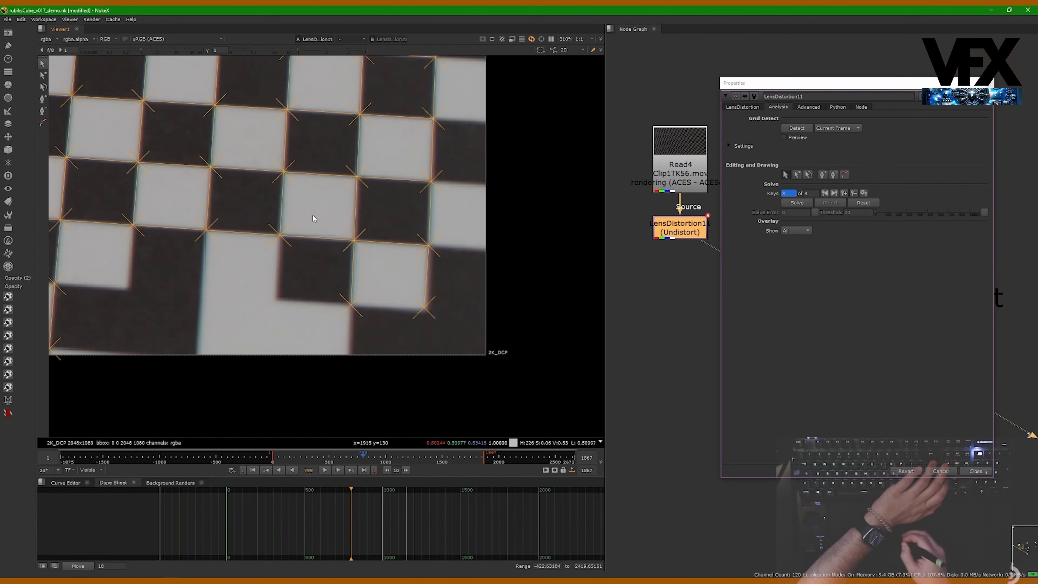
pyautogui.moveTo(357, 312); pyautogui.dragTo(440, 299, button='middle')
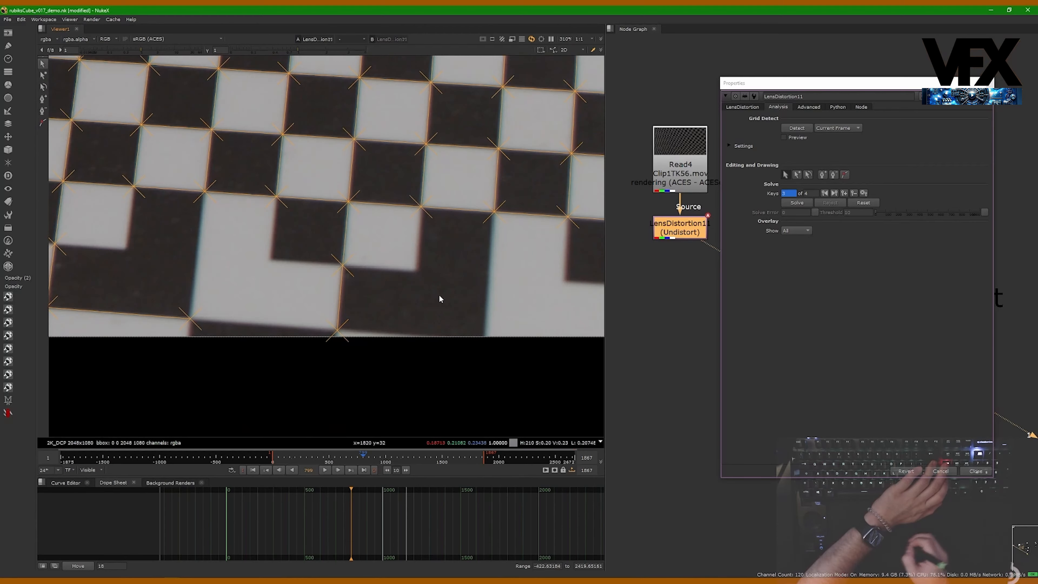
# - Zoom in and out across the whole board to check the feature grid
pyautogui.scroll(-3, 313, 355)
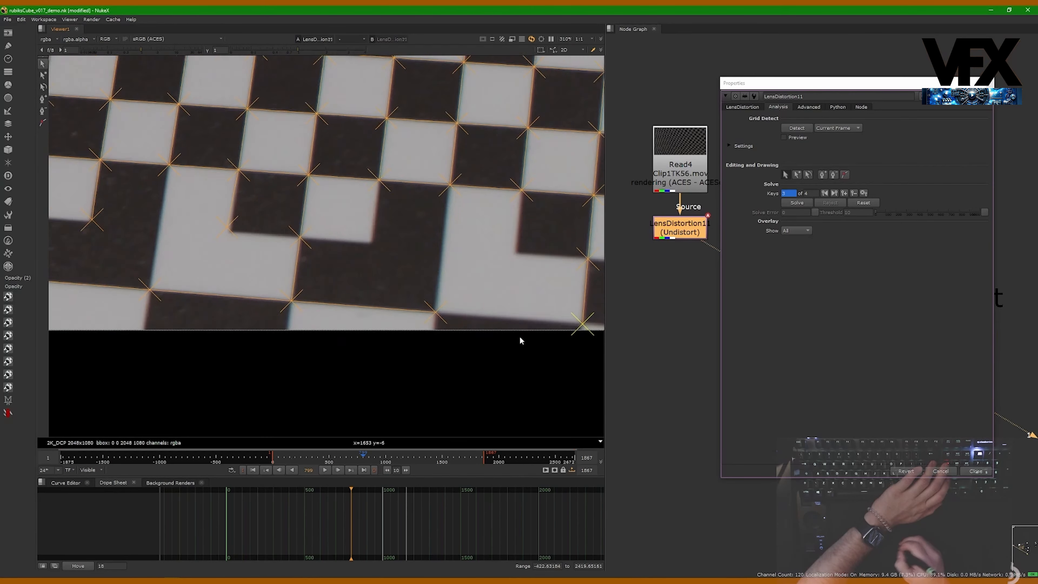
pyautogui.scroll(5, 324, 336)
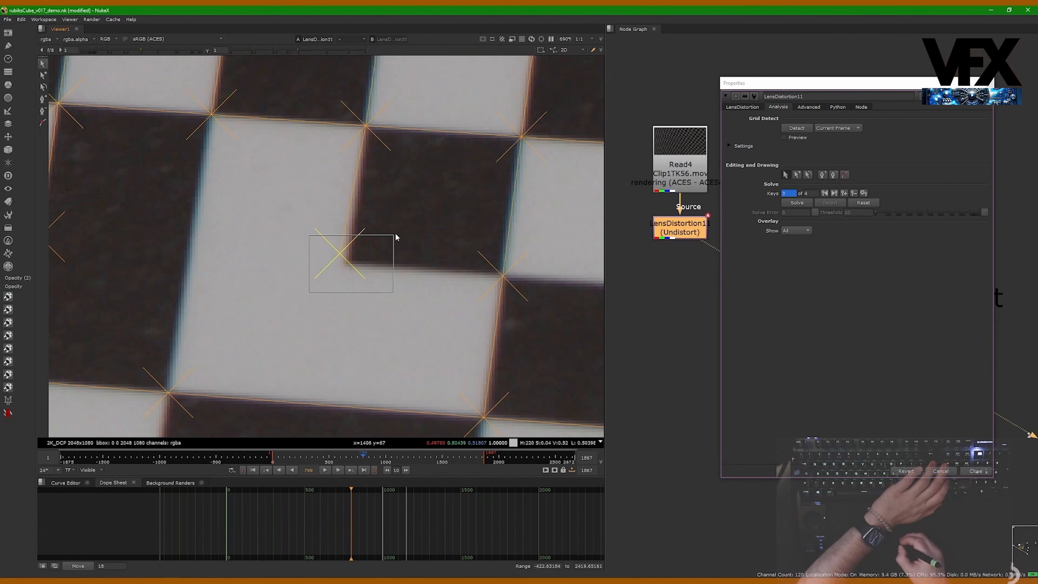
pyautogui.scroll(-5, 371, 273)
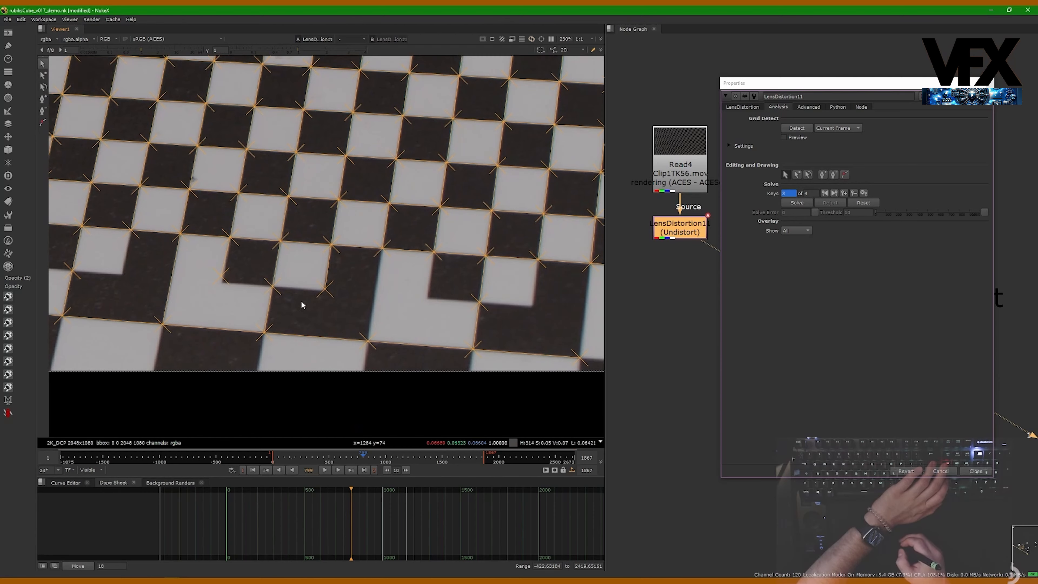
pyautogui.scroll(4, 301, 304)
pyautogui.press('f')
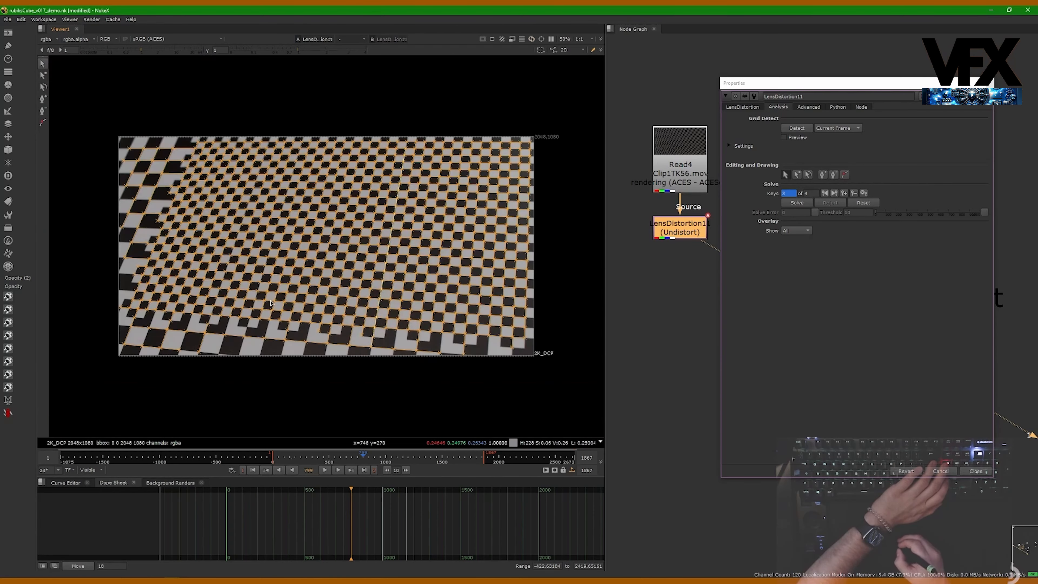
pyautogui.scroll(2, 163, 165)
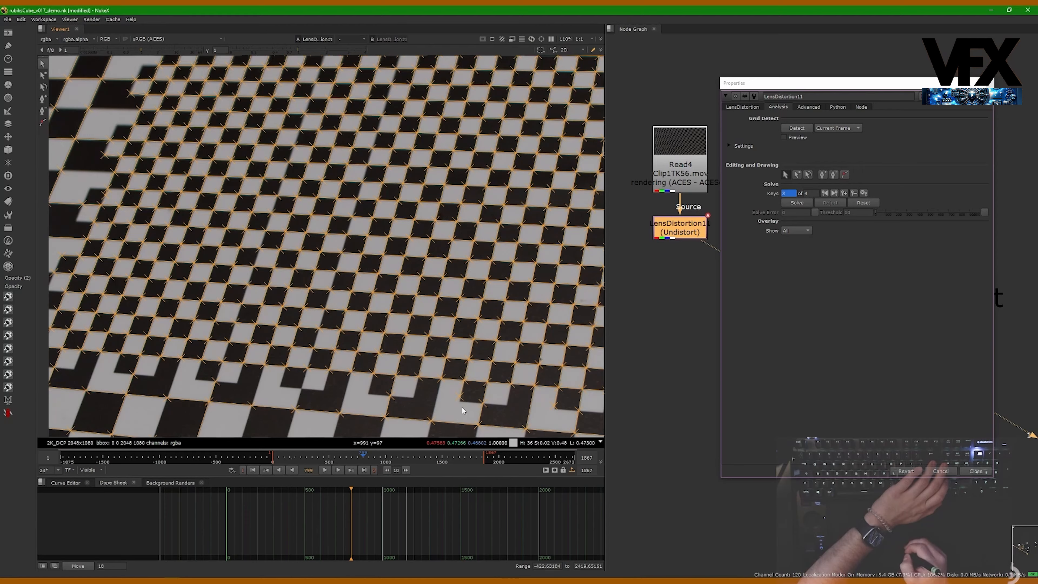
pyautogui.scroll(6, 461, 408)
pyautogui.scroll(-6, 484, 368)
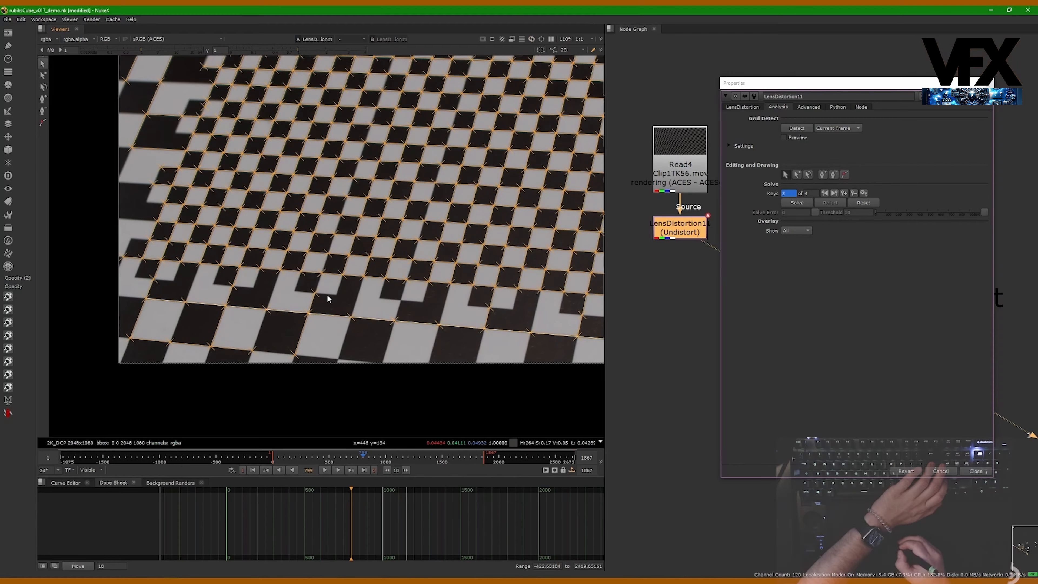
pyautogui.scroll(-2, 347, 297)
pyautogui.scroll(6, 241, 250)
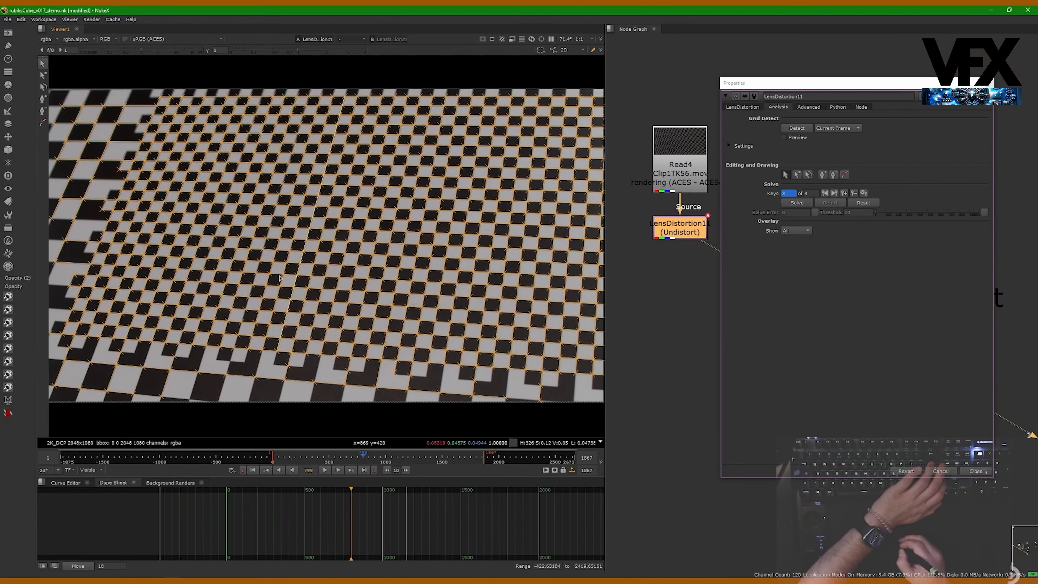
pyautogui.scroll(2, 251, 248)
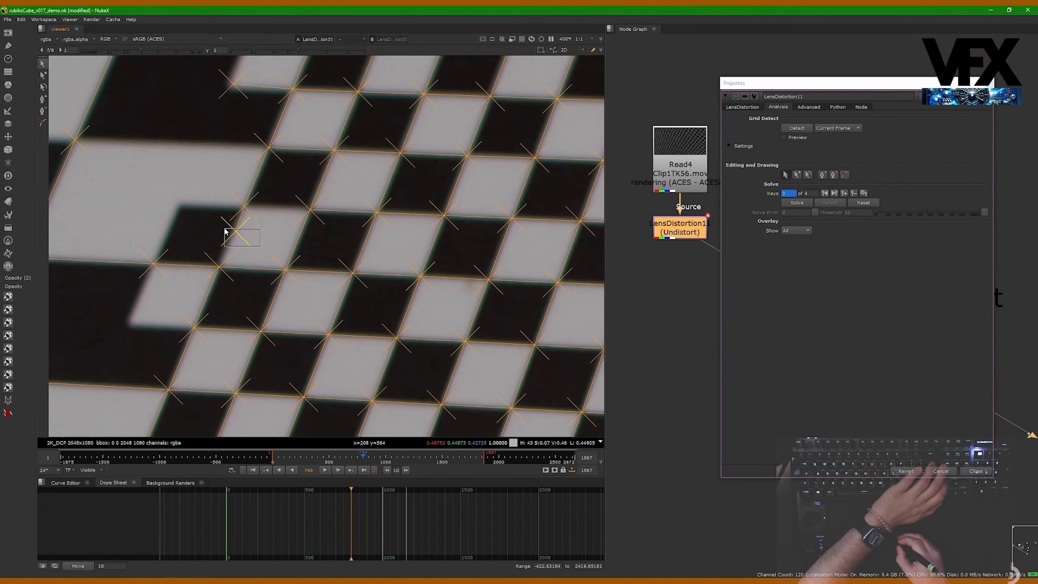
pyautogui.scroll(-10, 223, 236)
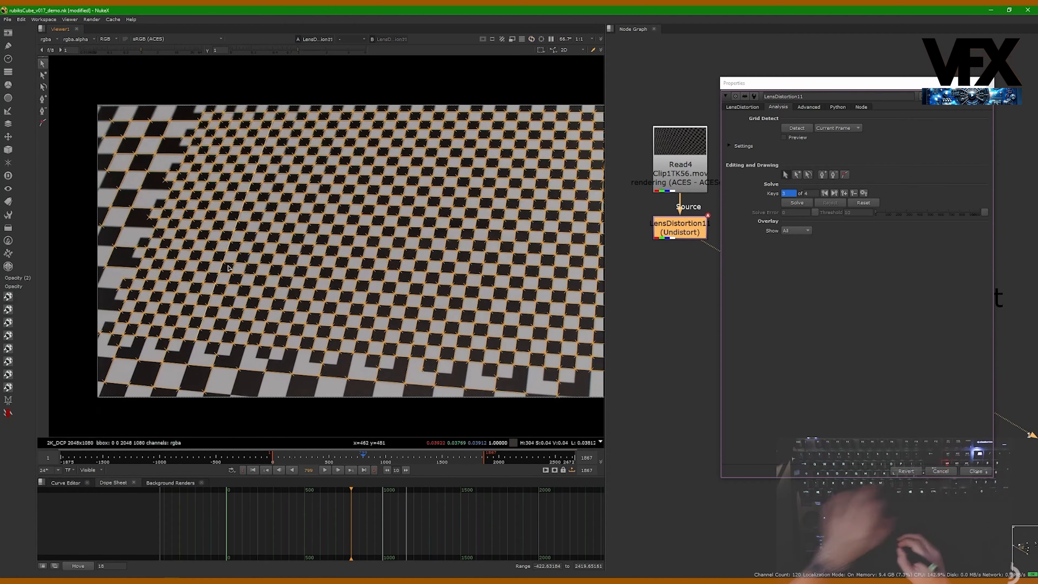
# - Step back and forth through the keyed frames to review the detected grid on each one
pyautogui.moveTo(313, 241); pyautogui.dragTo(273, 239, button='middle')
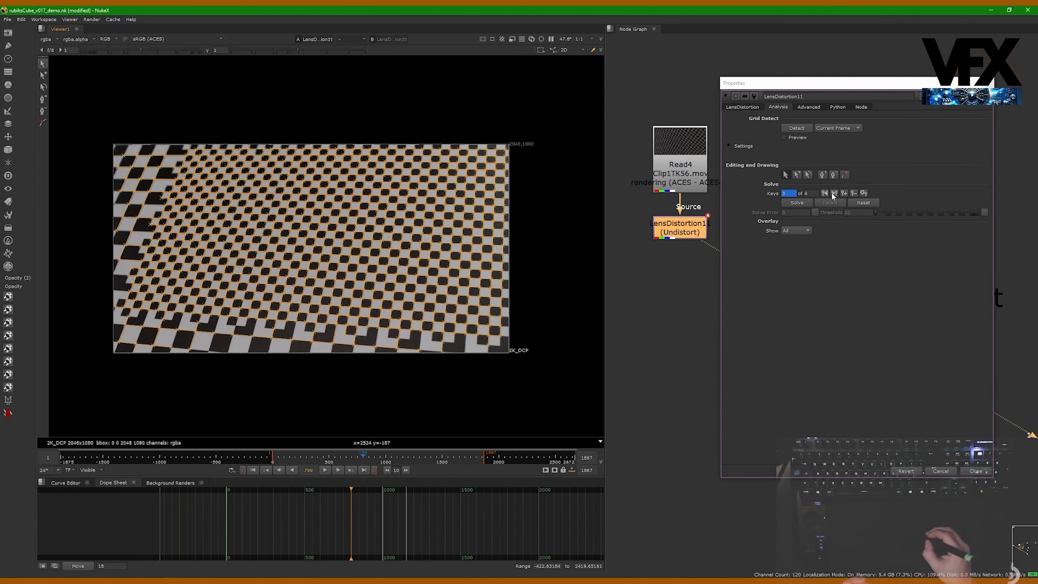
pyautogui.moveTo(841, 84); pyautogui.dragTo(815, 72)
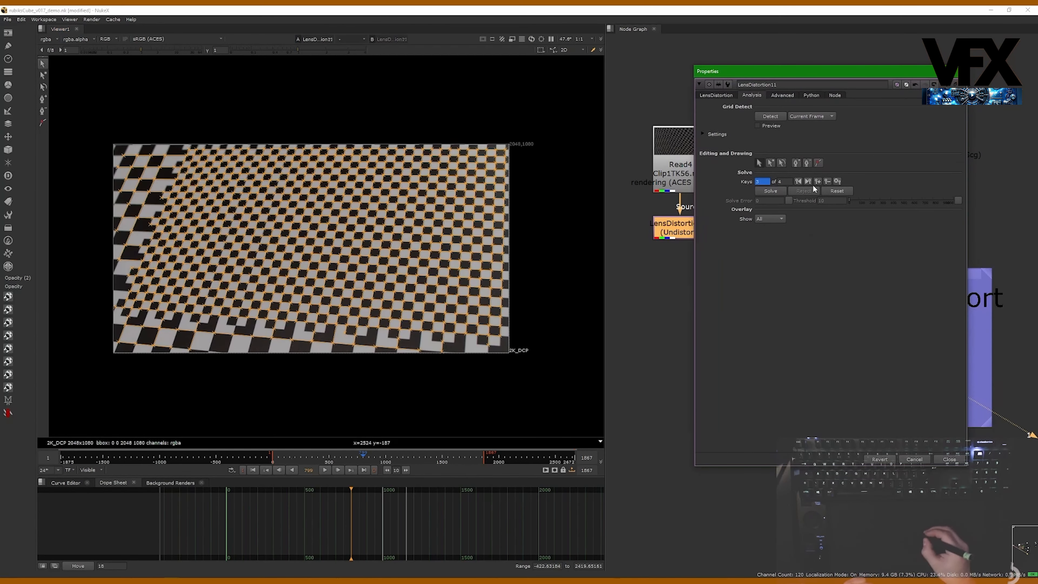
pyautogui.click(798, 181)
pyautogui.click(797, 181)
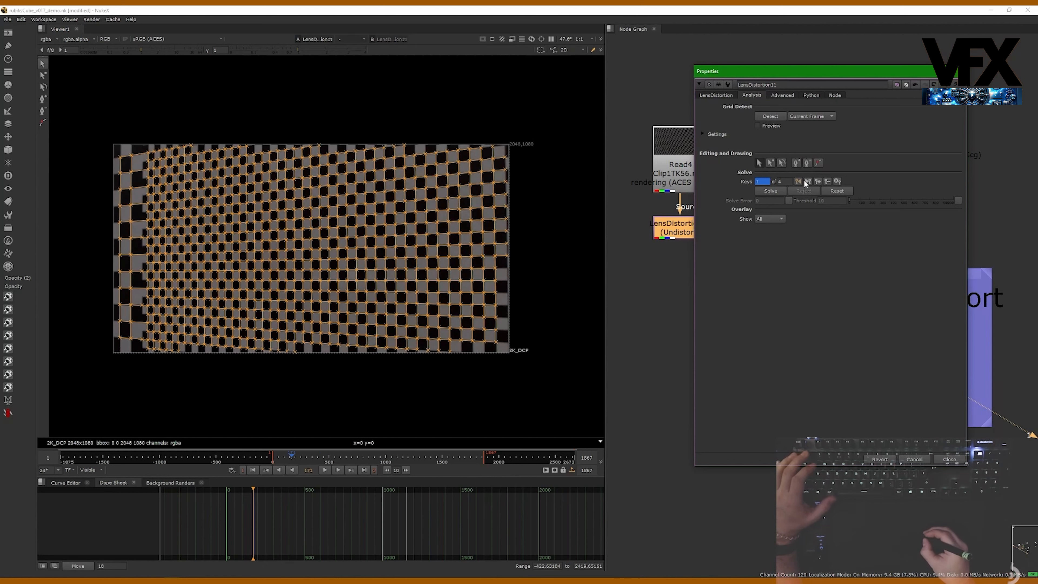
pyautogui.click(807, 181)
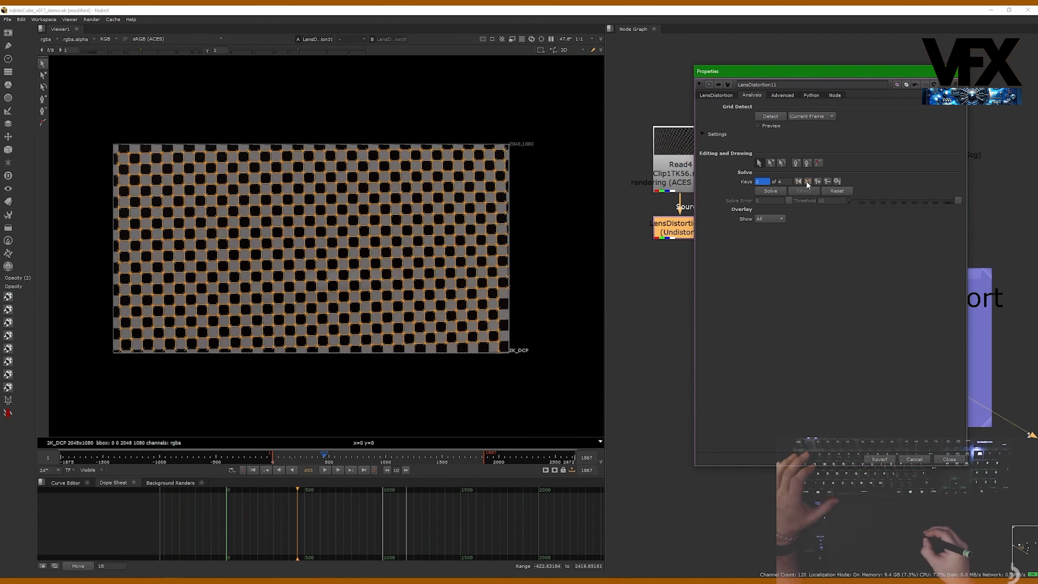
pyautogui.click(806, 181)
pyautogui.click(806, 181)
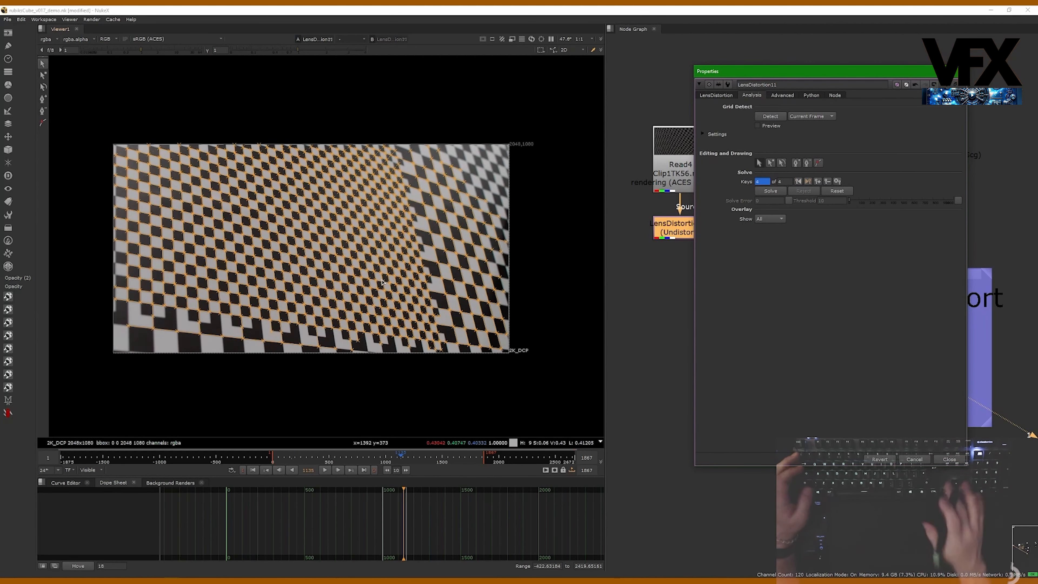
pyautogui.hotkey('ctrl', 'Left')
pyautogui.hotkey('ctrl', 'Left')
pyautogui.hotkey('ctrl', 'Left')
pyautogui.hotkey('ctrl', 'Right')
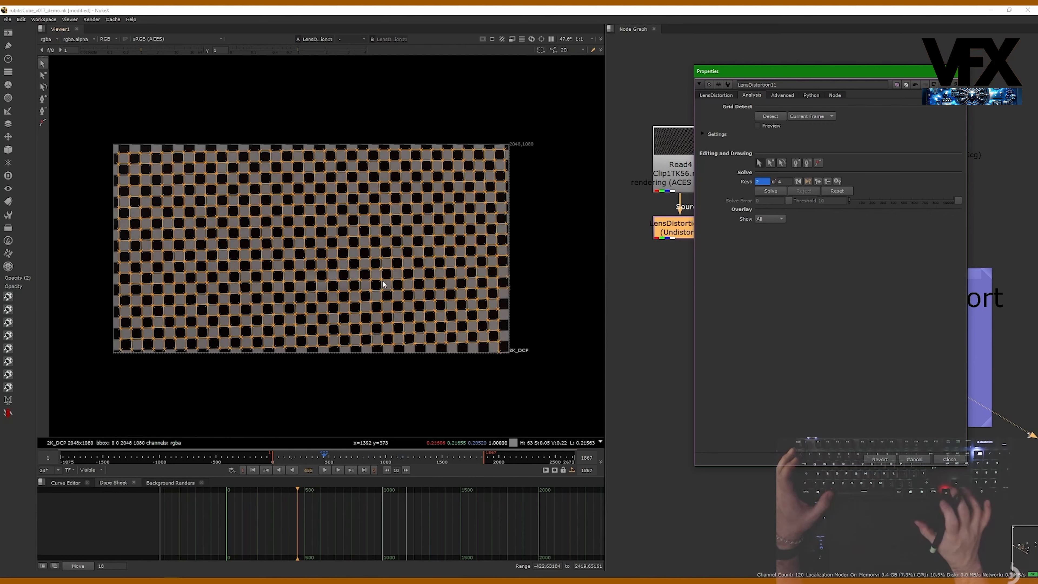
pyautogui.hotkey('ctrl', 'Right')
pyautogui.hotkey('ctrl', 'Right')
pyautogui.hotkey('ctrl', 'Left')
pyautogui.hotkey('ctrl', 'Left')
pyautogui.hotkey('ctrl', 'Right')
pyautogui.hotkey('ctrl', 'Left')
pyautogui.hotkey('ctrl', 'Left')
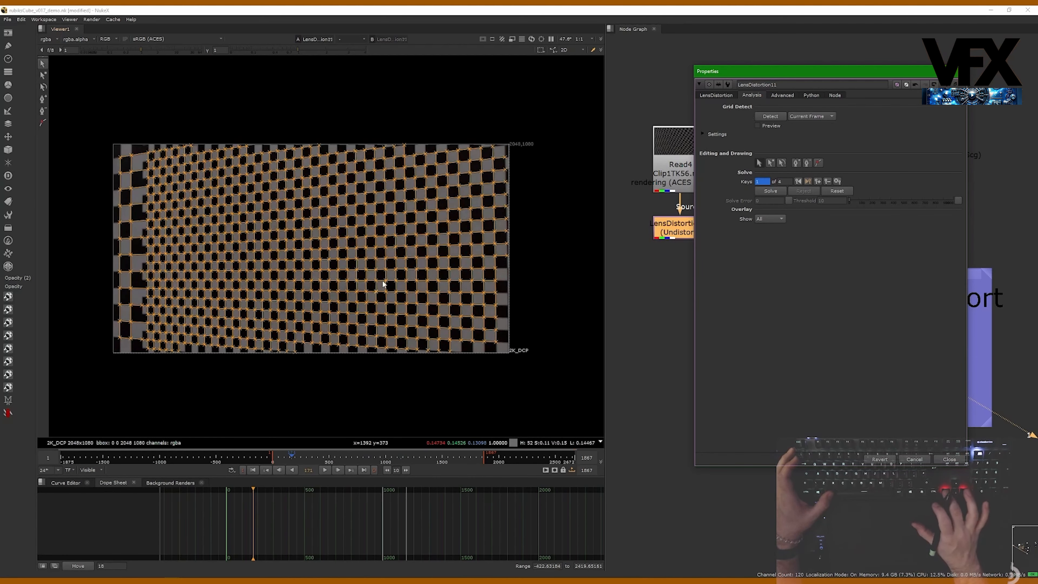
pyautogui.hotkey('ctrl', 'Right')
pyautogui.hotkey('ctrl', 'Right')
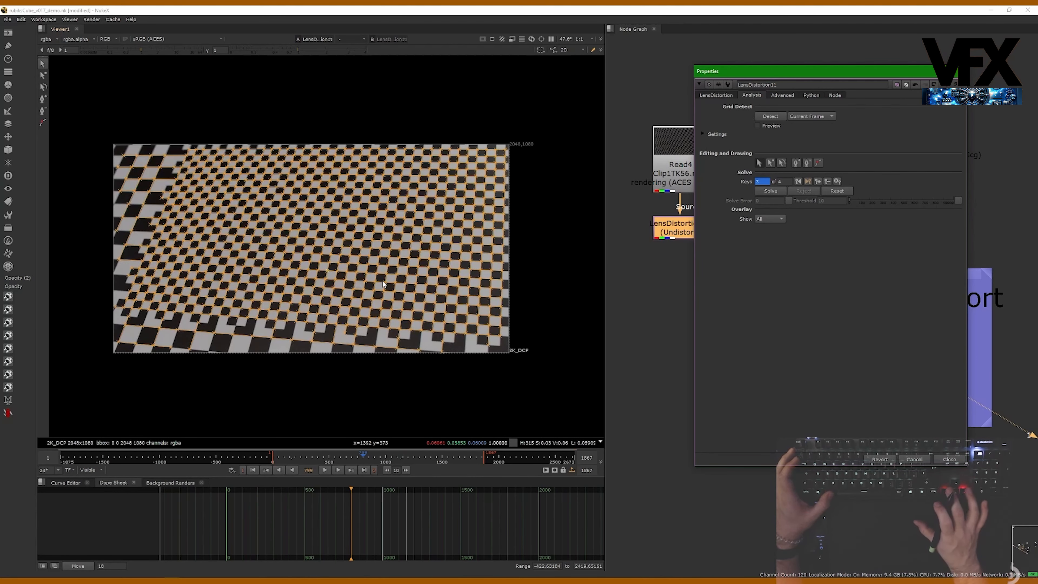
pyautogui.hotkey('ctrl', 'Right')
pyautogui.hotkey('ctrl', 'Left')
pyautogui.hotkey('ctrl', 'Right')
pyautogui.hotkey('ctrl', 'Left')
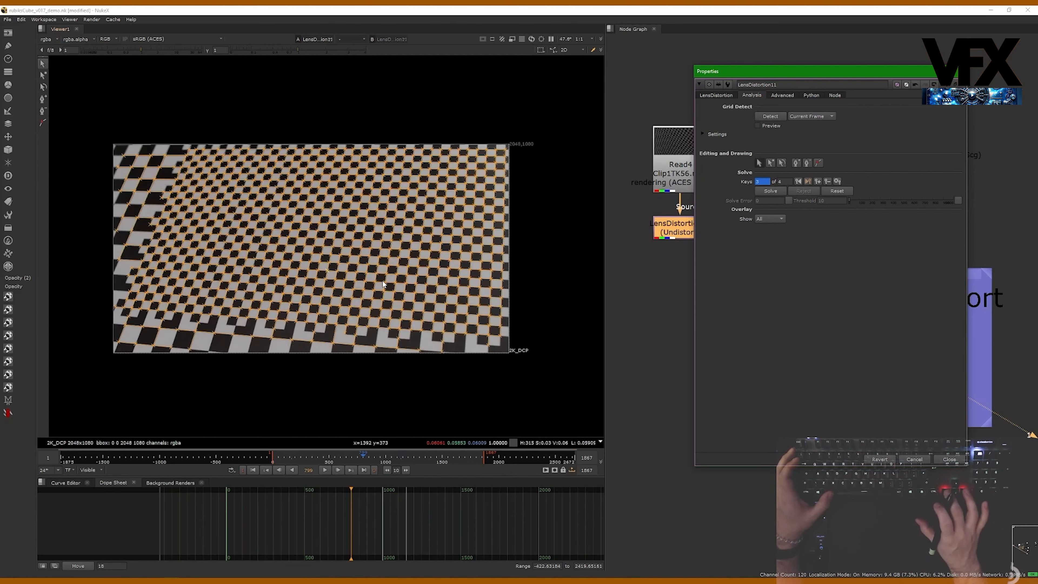
pyautogui.hotkey('ctrl', 'Right')
# - Zoom into the board's lower right corner to inspect the features there, then zoom back out
pyautogui.scroll(12, 439, 371)
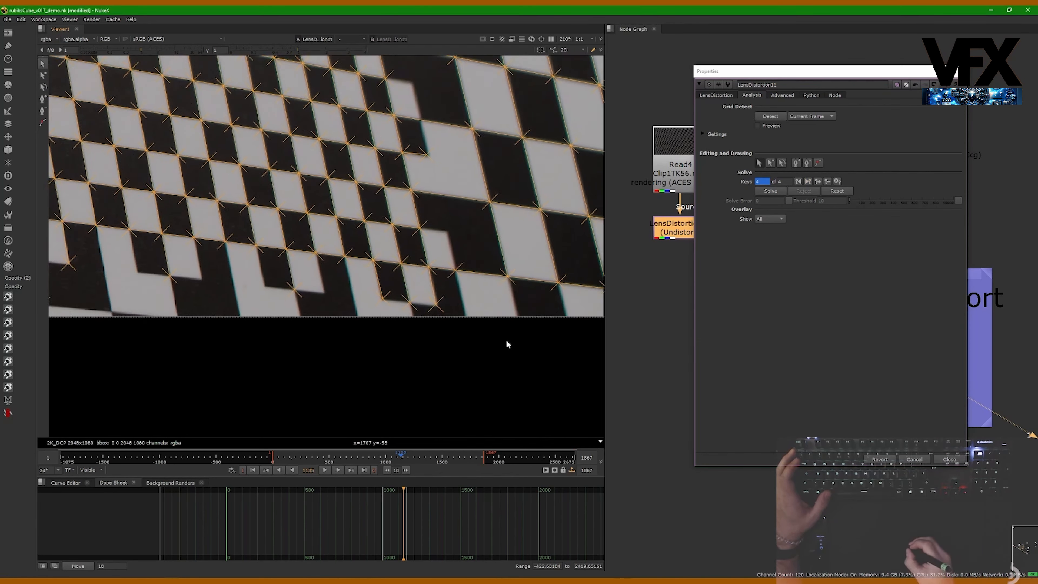
pyautogui.moveTo(492, 311); pyautogui.dragTo(482, 314)
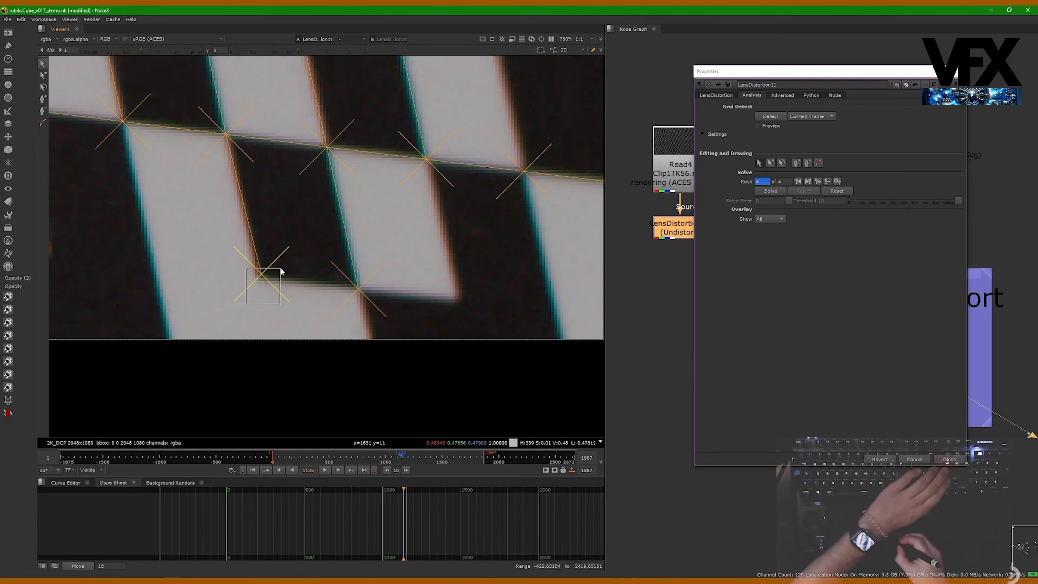
pyautogui.scroll(-1, 272, 278)
pyautogui.scroll(-8, 255, 282)
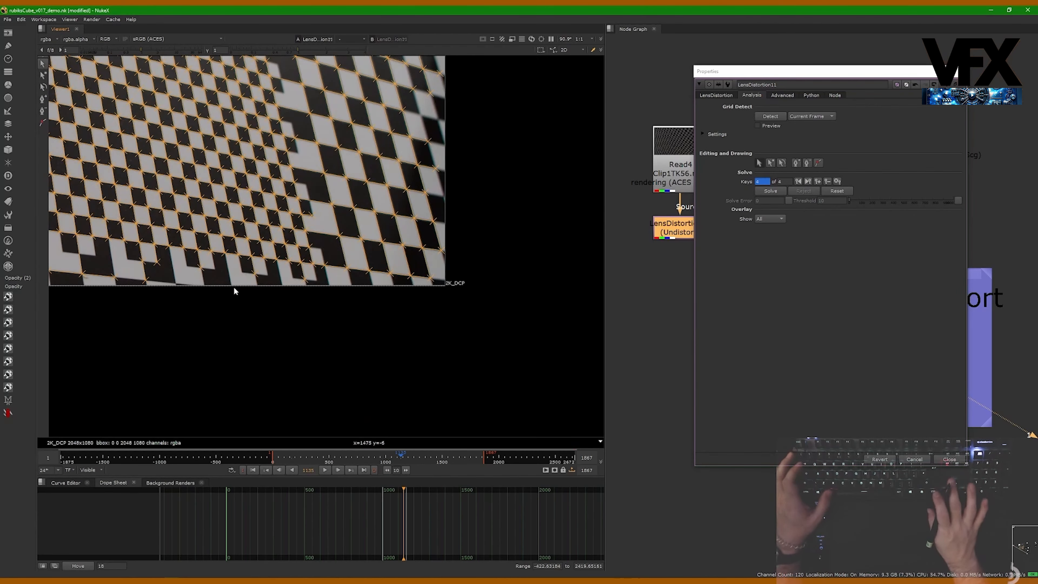
pyautogui.press('End')
pyautogui.scroll(2, 350, 321)
pyautogui.hotkey('alt', 'Left')
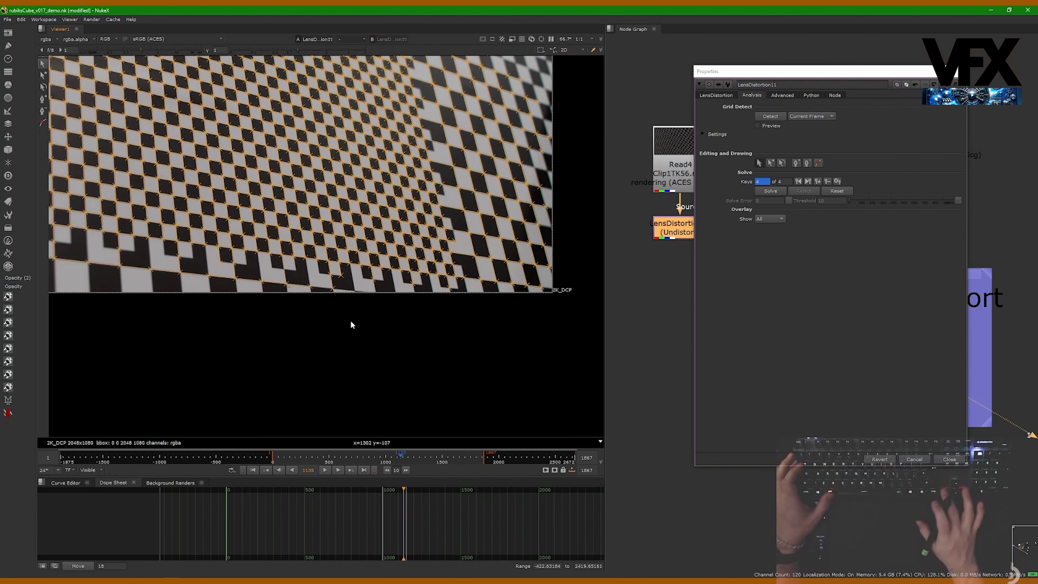
pyautogui.scroll(-2, 578, 215)
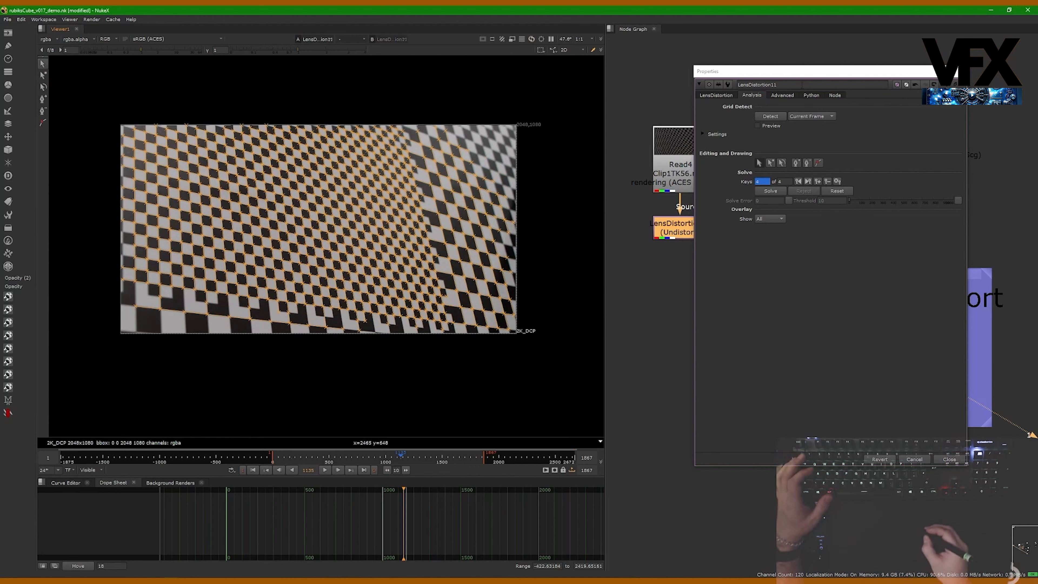
# - Solve the lens distortion from the keyed frames and close the LensDistortion11 properties
pyautogui.moveTo(805, 75); pyautogui.dragTo(841, 66)
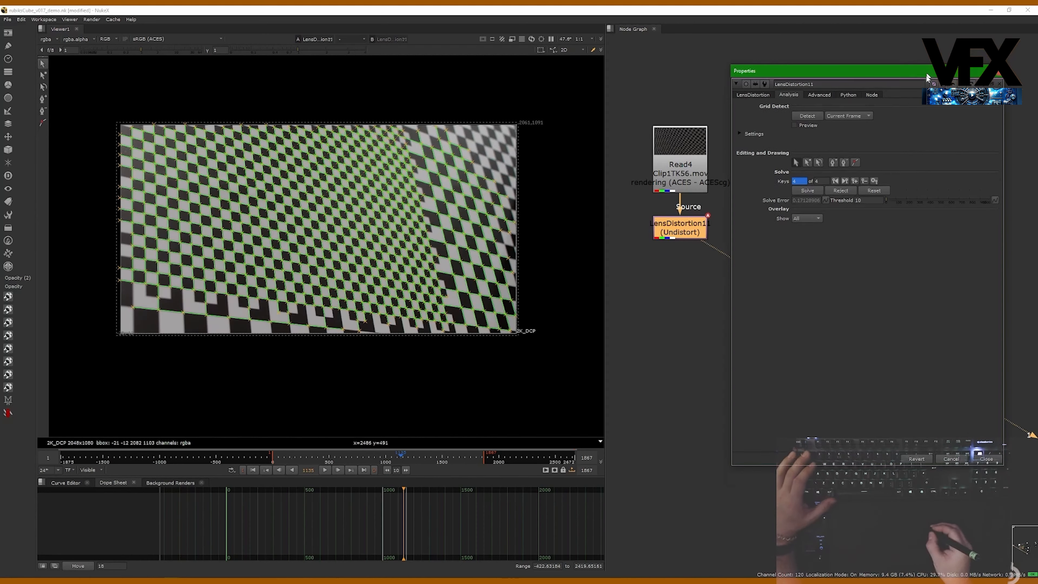
pyautogui.moveTo(927, 64); pyautogui.dragTo(766, 290)
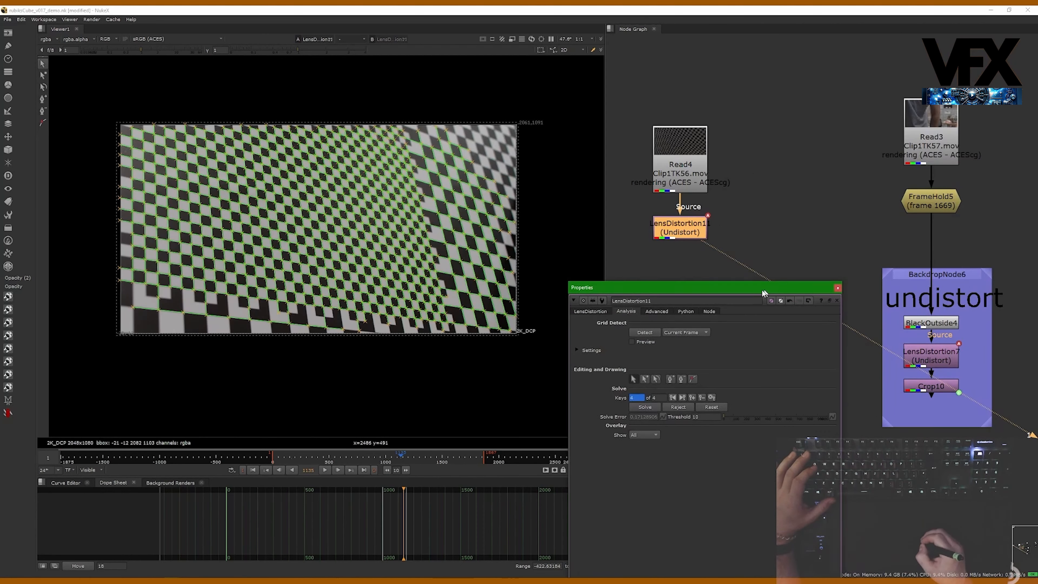
pyautogui.click(831, 290)
# - View the undistorted output of LensDistortion11 and zoom in to check its edges
pyautogui.click(938, 304)
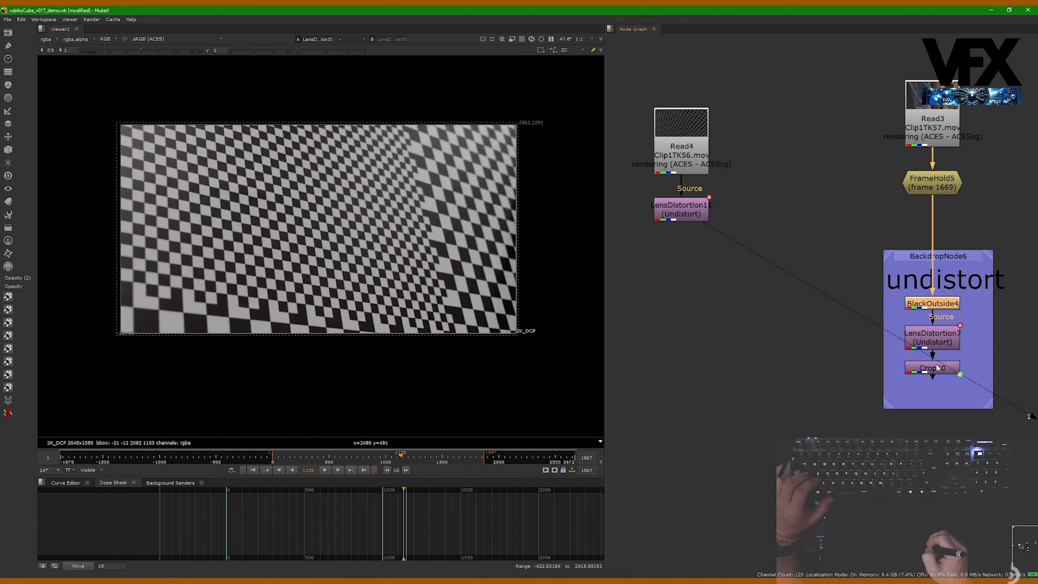
pyautogui.click(913, 364)
pyautogui.moveTo(735, 282); pyautogui.dragTo(624, 177)
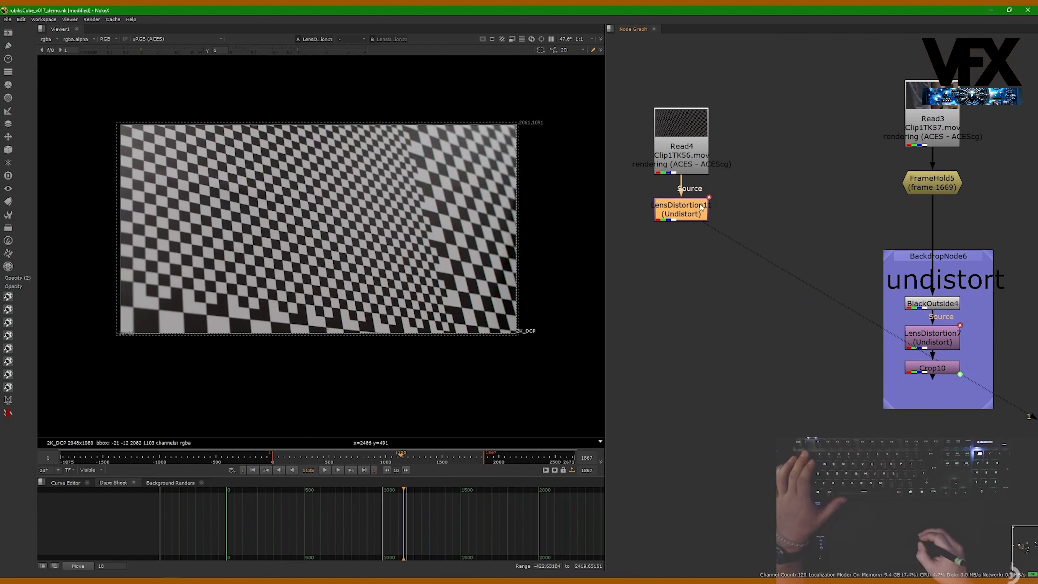
pyautogui.press('1')
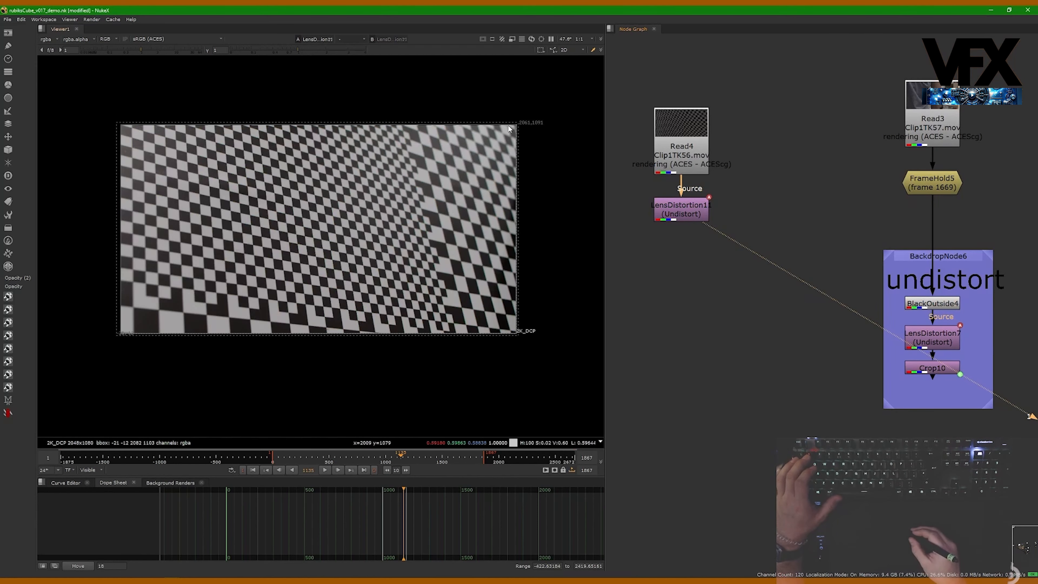
pyautogui.scroll(5, 514, 127)
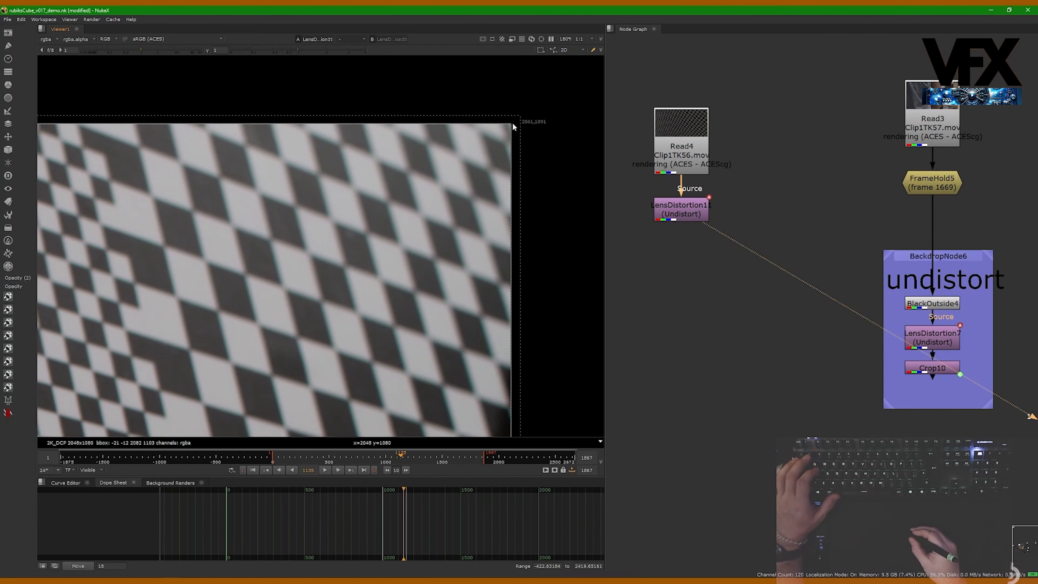
pyautogui.scroll(-4, 572, 119)
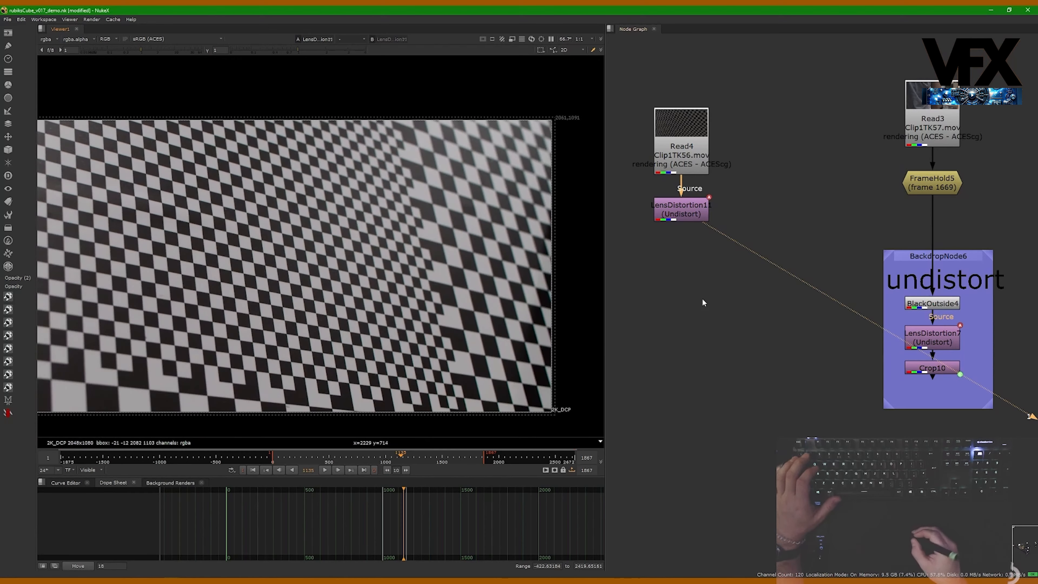
# - Copy Crop10 and paste it as Crop11 below LensDistortion11, then view Crop11
pyautogui.click(922, 369)
pyautogui.hotkey('ctrl', 'c')
pyautogui.hotkey('ctrl', 'v')
pyautogui.moveTo(735, 334); pyautogui.dragTo(695, 232)
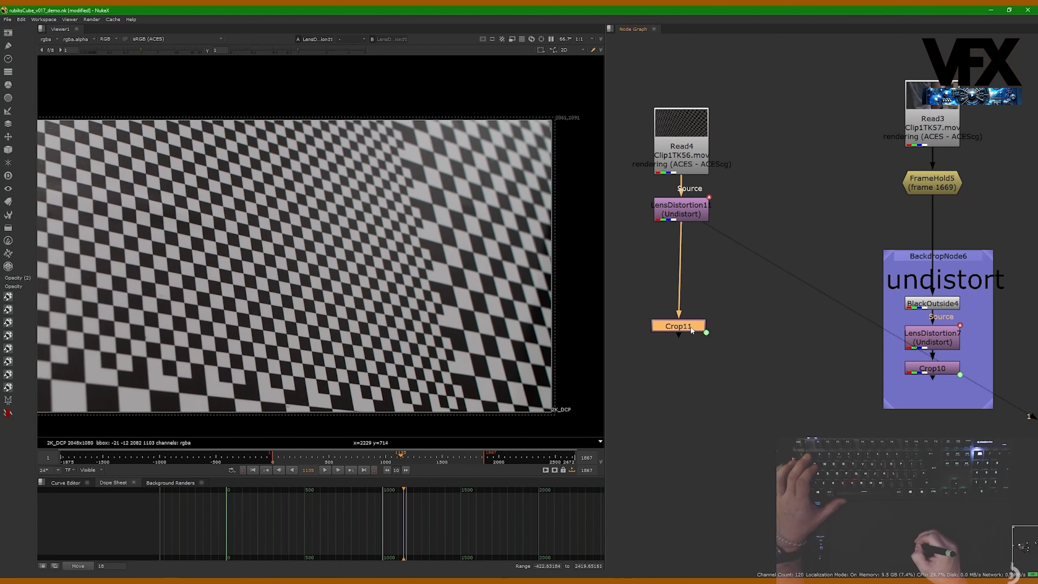
pyautogui.press('1')
pyautogui.moveTo(691, 327); pyautogui.dragTo(694, 329)
pyautogui.click(902, 325)
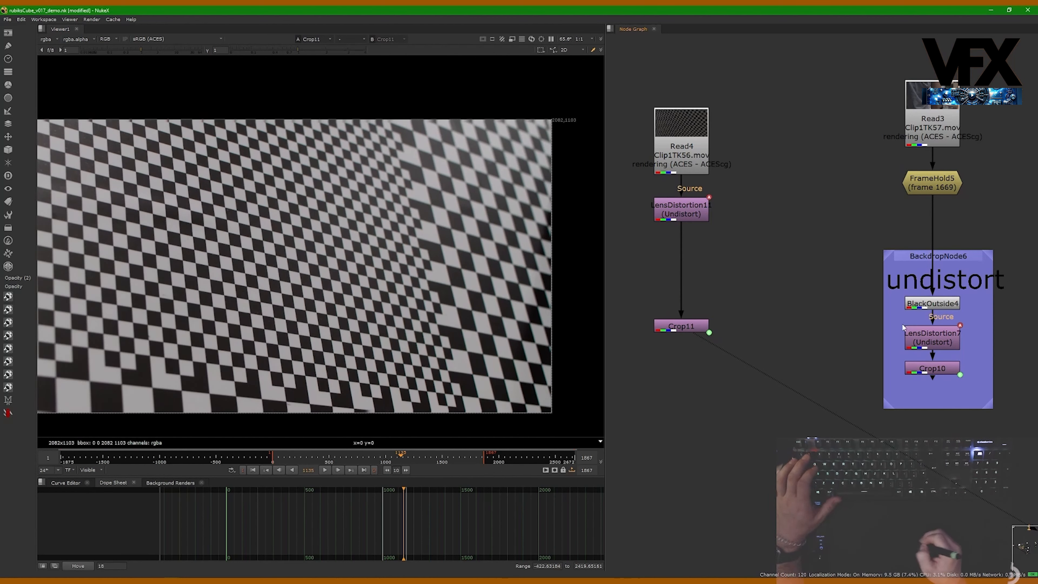
# - Insert a BlackOutside7 node between Read4 and LensDistortion11
pyautogui.moveTo(680, 209); pyautogui.dragTo(680, 241)
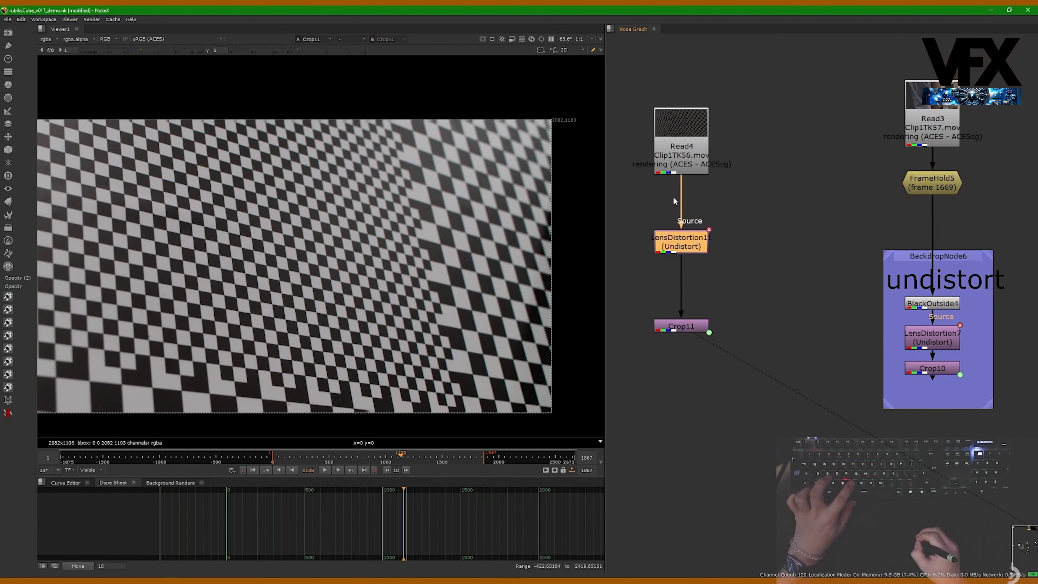
pyautogui.click(676, 164)
pyautogui.hotkey('ctrl', 'v')
pyautogui.moveTo(693, 186); pyautogui.dragTo(693, 203)
pyautogui.moveTo(725, 319); pyautogui.dragTo(713, 262, button='middle')
pyautogui.click(712, 262)
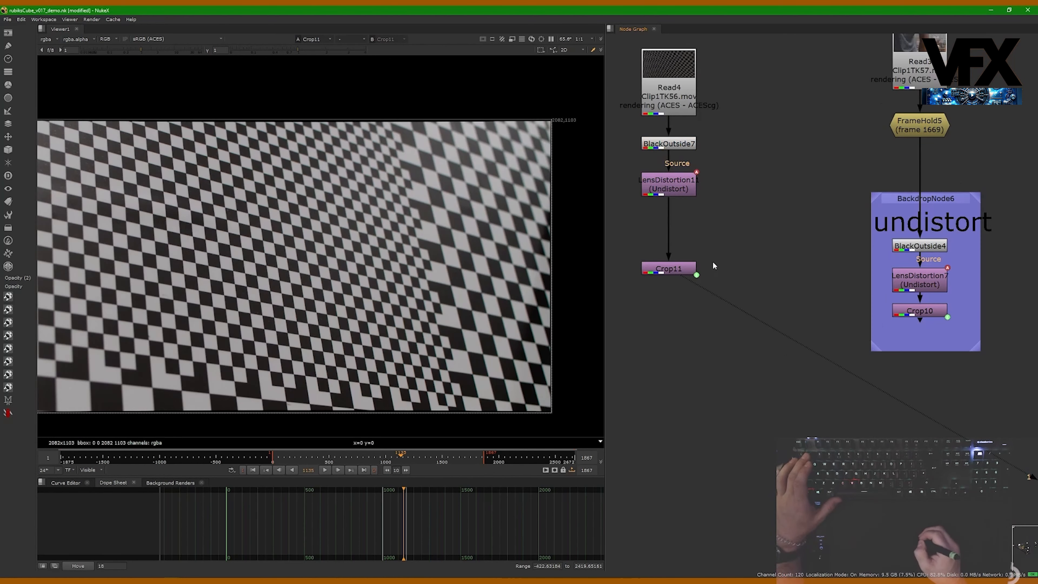
# - Rearrange the Read4, BlackOutside7, LensDistortion11 and Crop11 nodes into a tidy column
pyautogui.moveTo(685, 266); pyautogui.dragTo(685, 262)
pyautogui.moveTo(580, 153); pyautogui.dragTo(522, 147, button='middle')
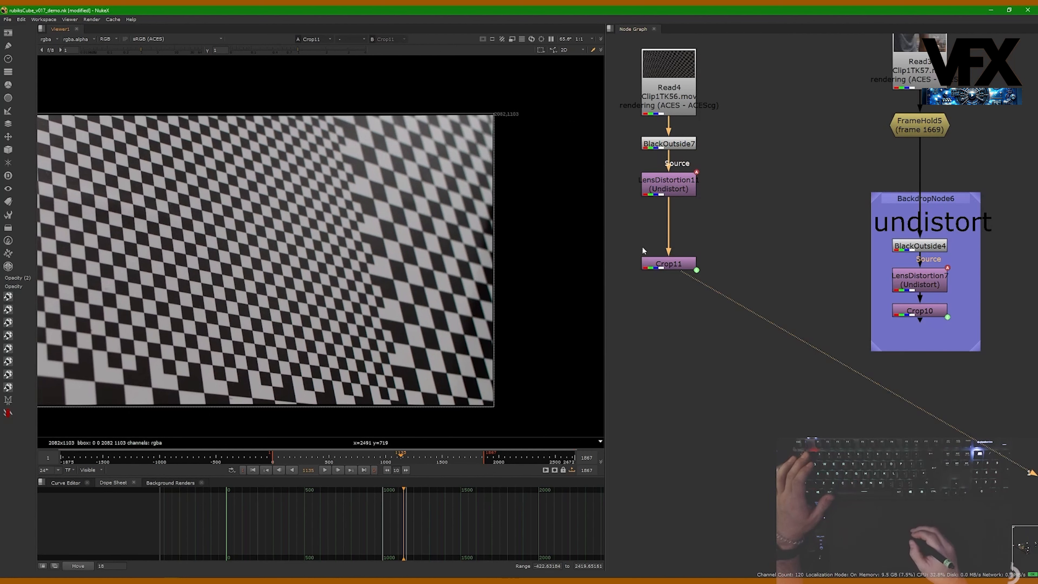
pyautogui.moveTo(654, 264); pyautogui.dragTo(653, 275)
pyautogui.moveTo(670, 204); pyautogui.dragTo(680, 244, button='middle')
pyautogui.moveTo(624, 60); pyautogui.dragTo(754, 383)
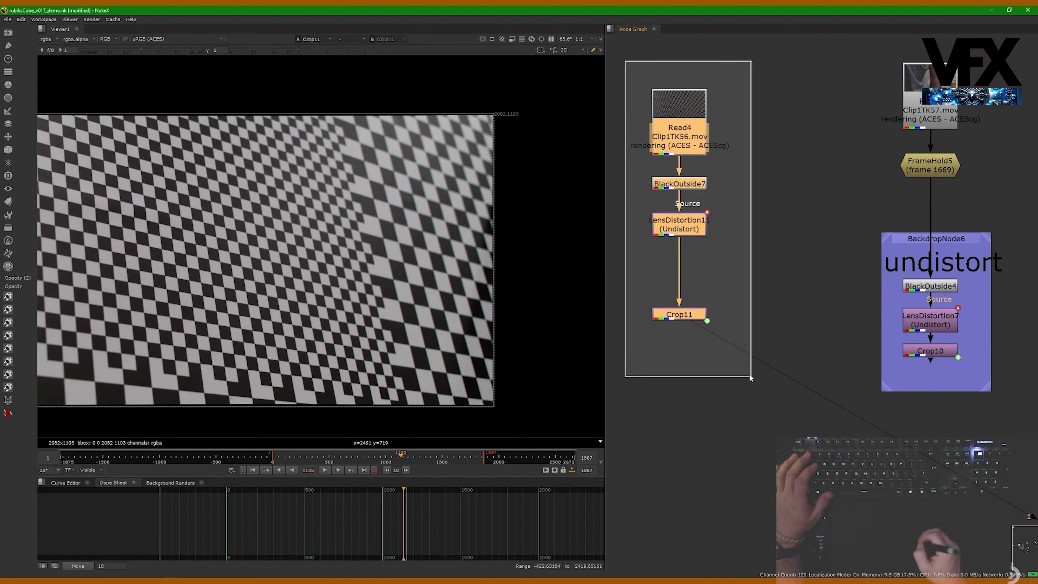
pyautogui.moveTo(699, 239); pyautogui.dragTo(748, 189)
pyautogui.click(757, 212)
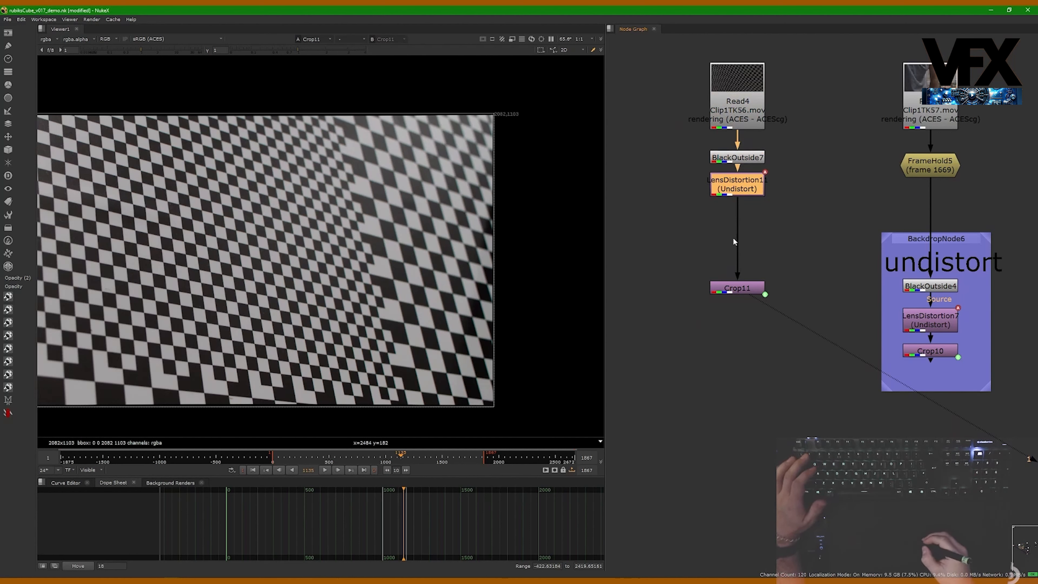
pyautogui.moveTo(670, 318); pyautogui.dragTo(788, 128)
pyautogui.moveTo(745, 193); pyautogui.dragTo(745, 236)
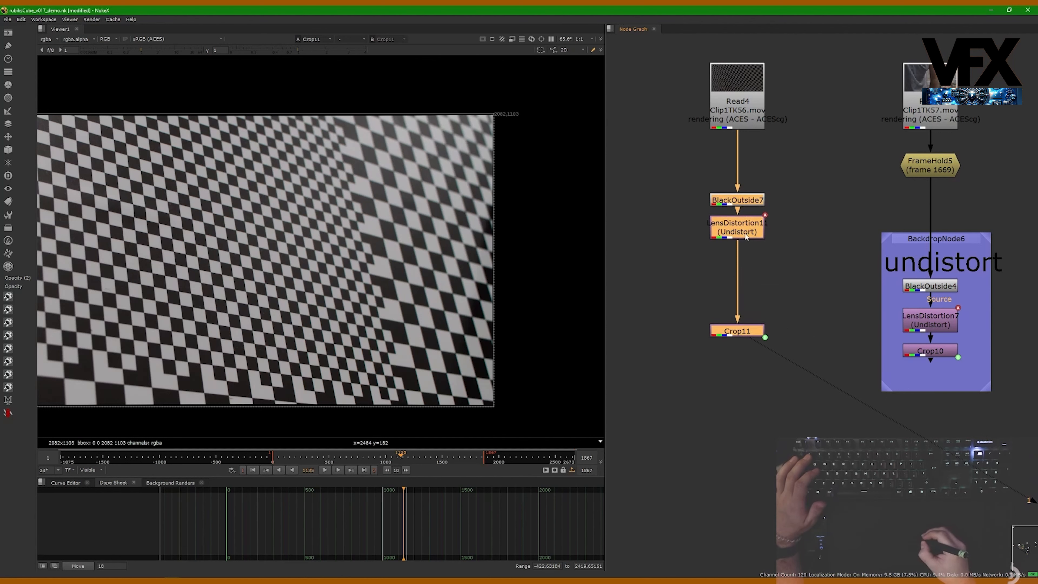
pyautogui.click(801, 272)
pyautogui.moveTo(759, 334); pyautogui.dragTo(708, 257)
pyautogui.click(581, 248)
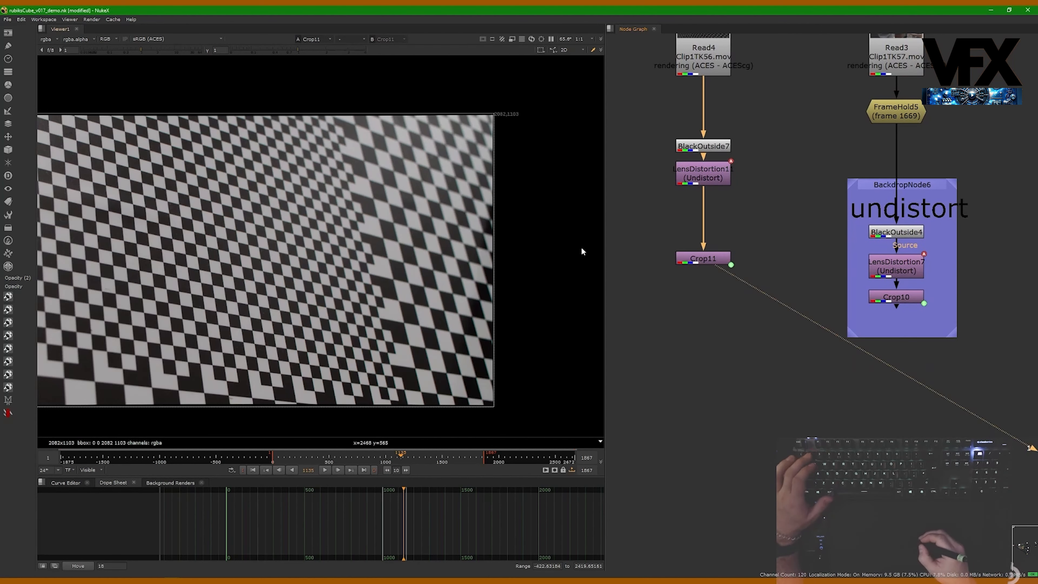
# - Load Crop10 into the second viewer input and toggle between both crops to compare them
pyautogui.click(888, 303)
pyautogui.press('2')
pyautogui.press('2')
pyautogui.press('1')
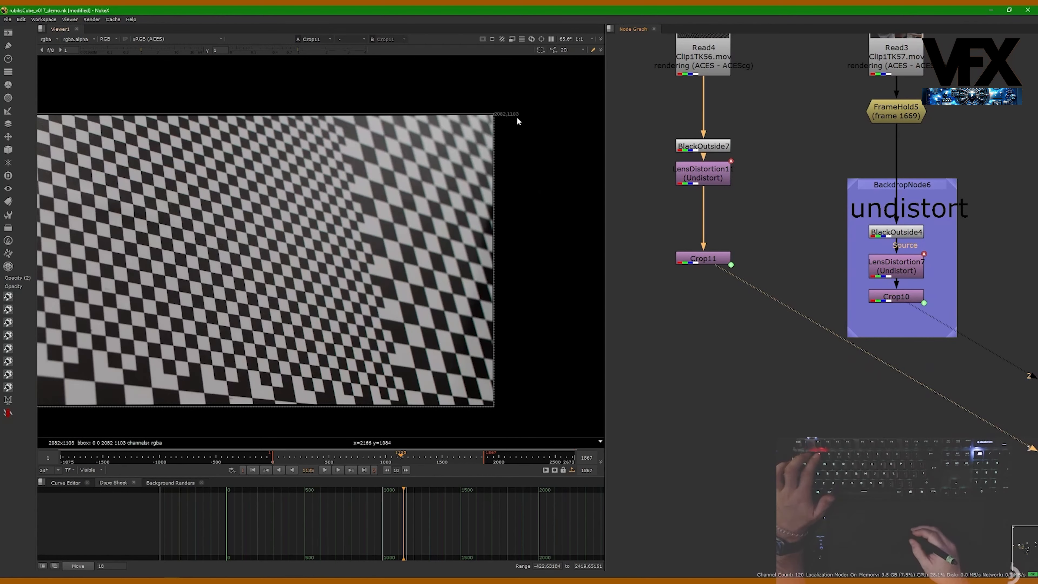
pyautogui.press('2')
pyautogui.press('1')
# - Open both LensDistortion nodes' properties and compare their distortion parameters side by side
pyautogui.doubleClick(723, 176)
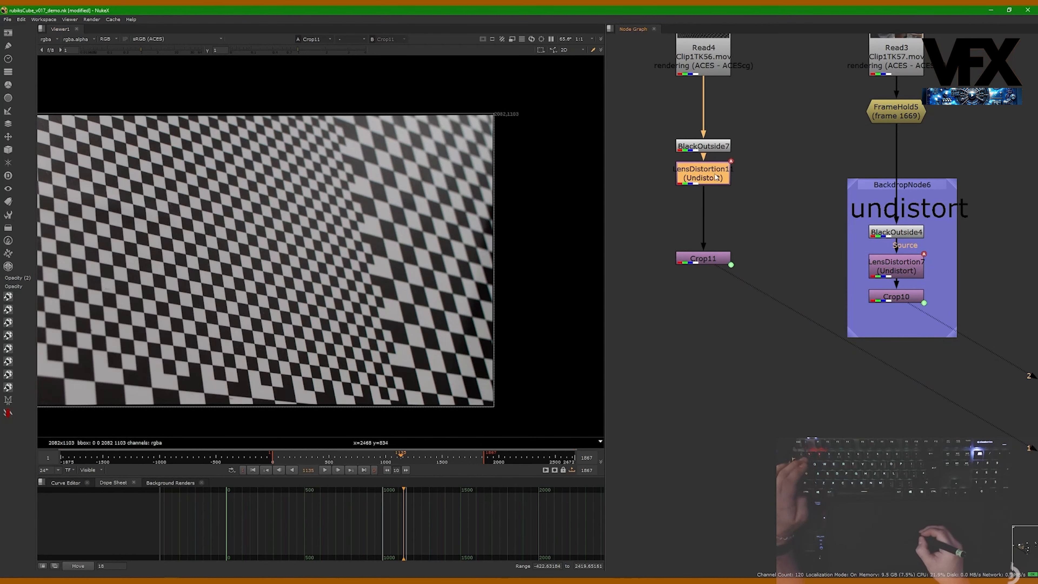
pyautogui.doubleClick(874, 269)
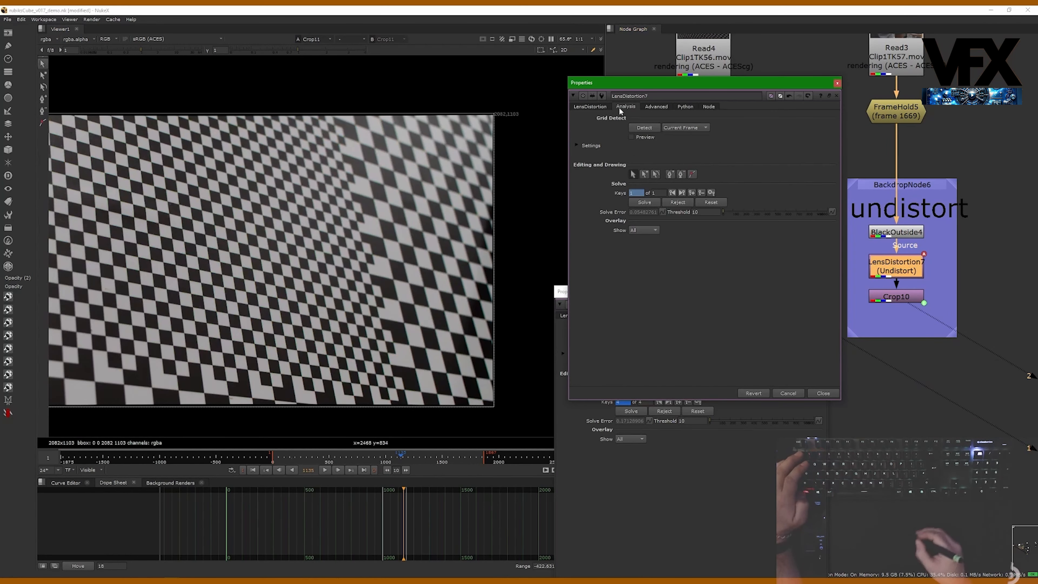
pyautogui.click(590, 106)
pyautogui.moveTo(613, 82); pyautogui.dragTo(781, 91)
pyautogui.moveTo(667, 291); pyautogui.dragTo(594, 90)
pyautogui.click(525, 152)
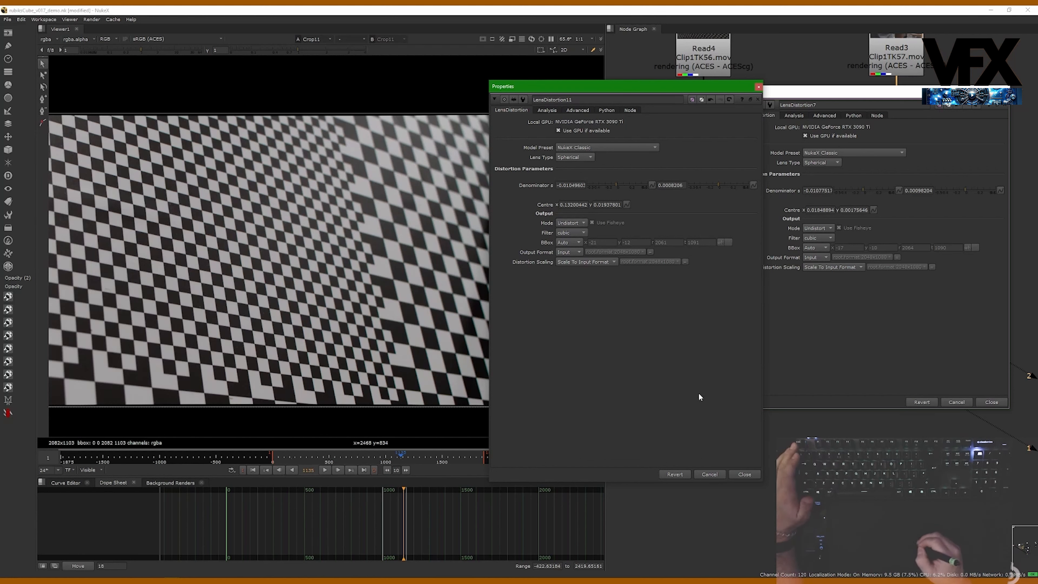
pyautogui.click(988, 402)
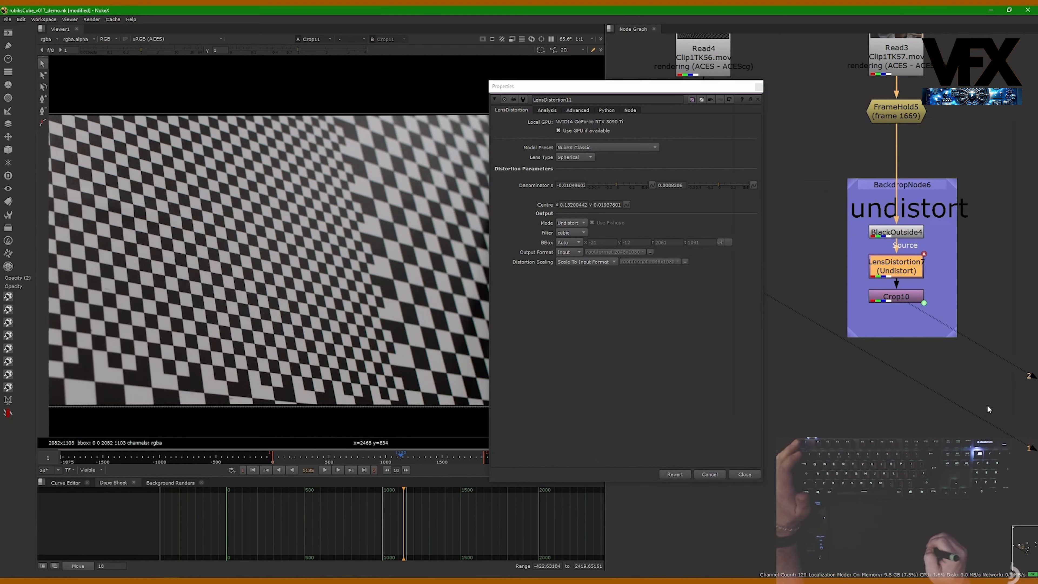
# - Close the properties panel and respace BlackOutside7, LensDistortion11 and Crop11 into an evenly spaced column
pyautogui.click(753, 474)
pyautogui.moveTo(800, 264); pyautogui.dragTo(796, 302, button='middle')
pyautogui.click(712, 288)
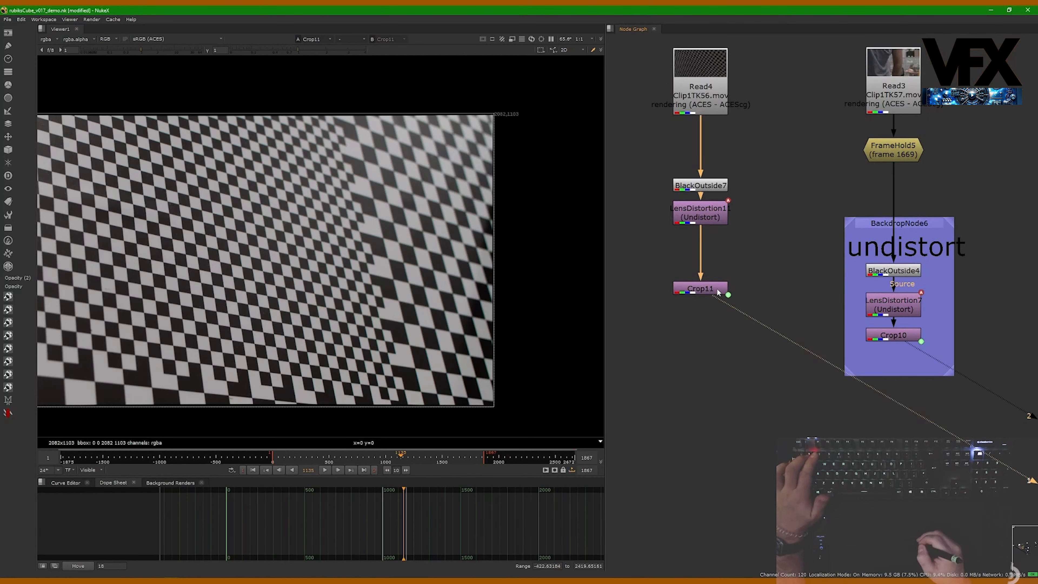
pyautogui.moveTo(714, 291); pyautogui.dragTo(714, 288)
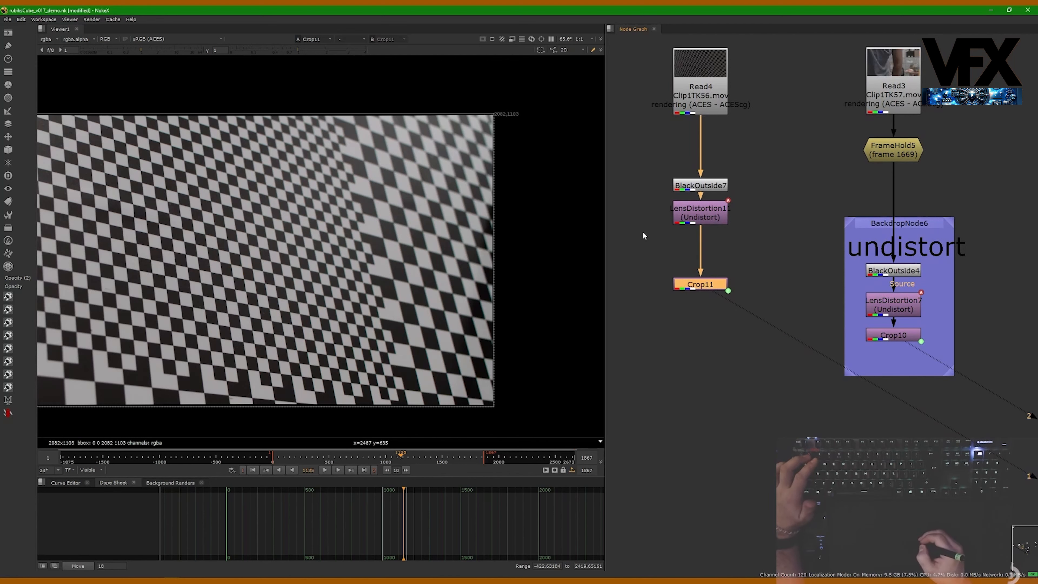
pyautogui.moveTo(690, 299); pyautogui.dragTo(729, 284, button='middle')
pyautogui.scroll(-1, 730, 283)
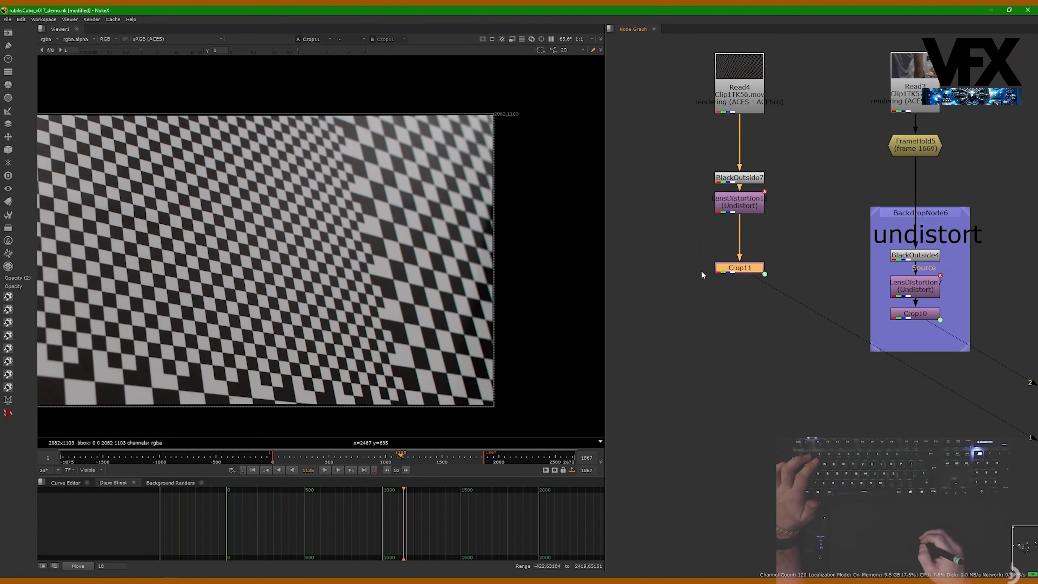
pyautogui.moveTo(761, 212); pyautogui.dragTo(762, 235)
pyautogui.moveTo(763, 235); pyautogui.dragTo(764, 196, button='middle')
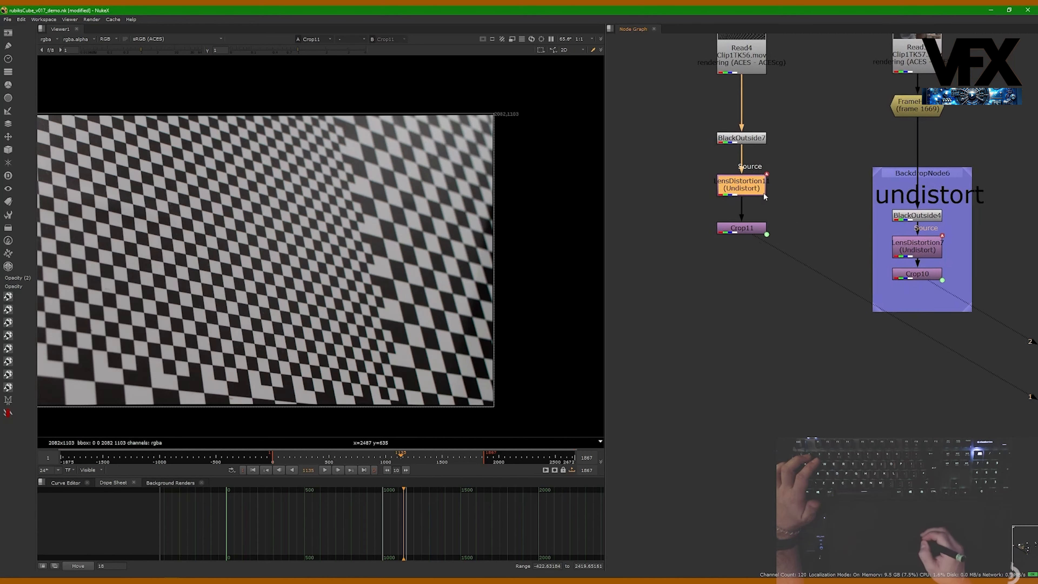
pyautogui.moveTo(919, 268); pyautogui.dragTo(849, 254, button='middle')
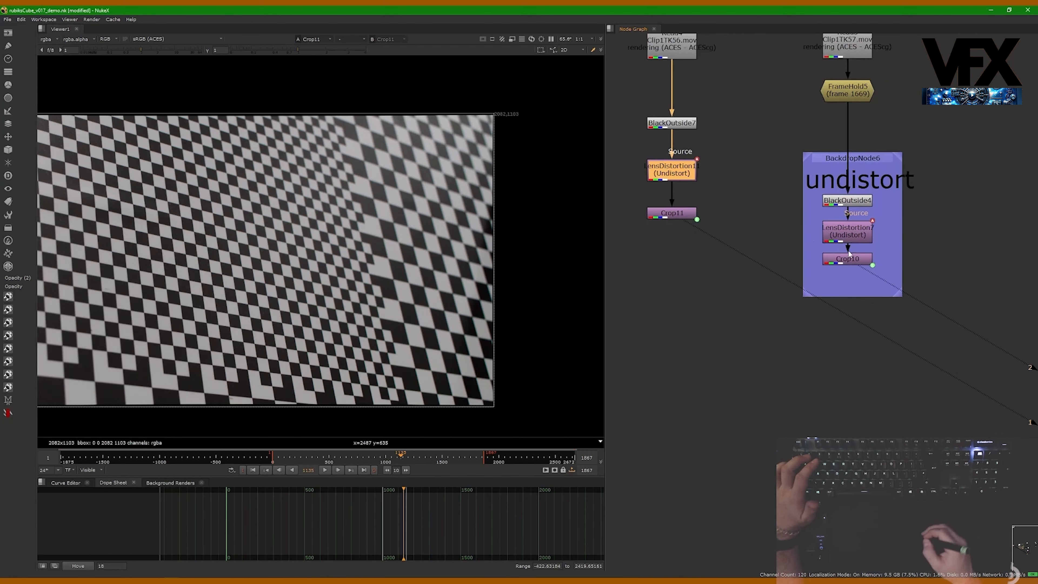
pyautogui.click(710, 292)
pyautogui.moveTo(712, 240); pyautogui.dragTo(777, 290, button='middle')
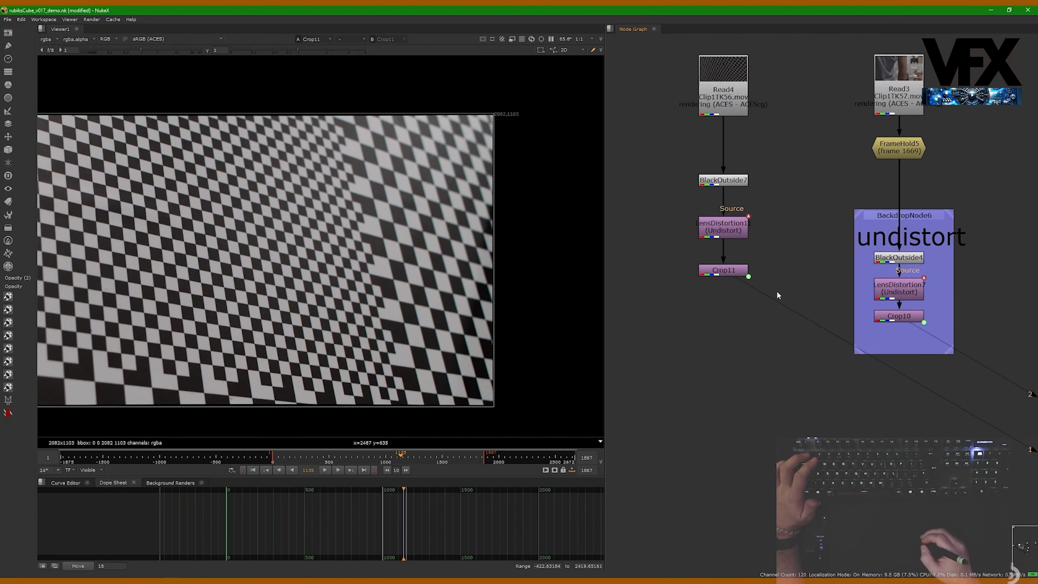
# - Fine-tune the positions of the undistort backdrop and the Read4 chain nodes so both trees line up
pyautogui.moveTo(907, 216); pyautogui.dragTo(907, 194)
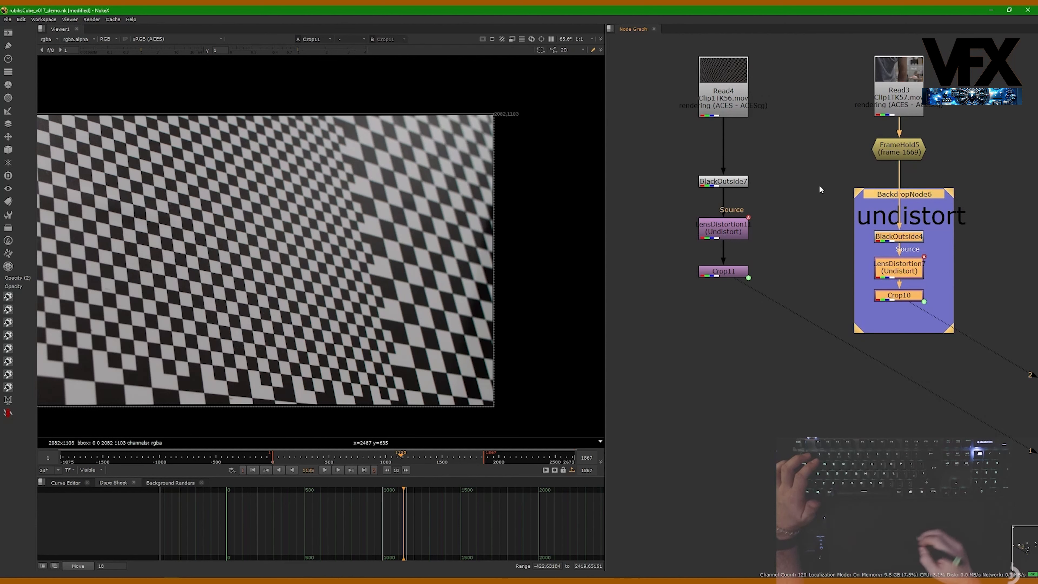
pyautogui.click(805, 307)
pyautogui.moveTo(733, 275); pyautogui.dragTo(725, 278)
pyautogui.click(771, 302)
pyautogui.click(725, 286)
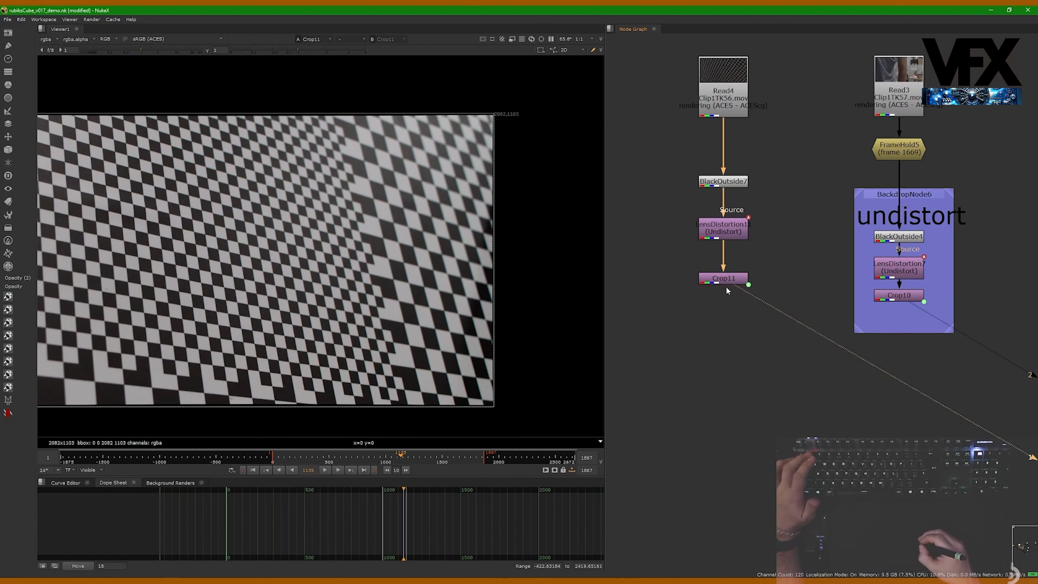
pyautogui.moveTo(725, 229); pyautogui.dragTo(725, 235)
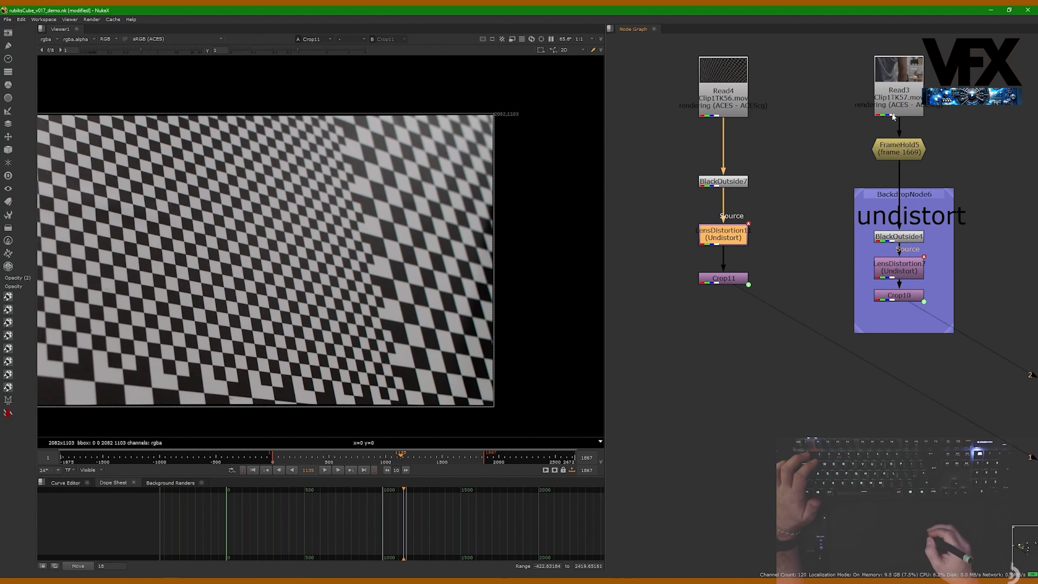
pyautogui.moveTo(894, 90); pyautogui.dragTo(868, 99, button='middle')
pyautogui.click(782, 192)
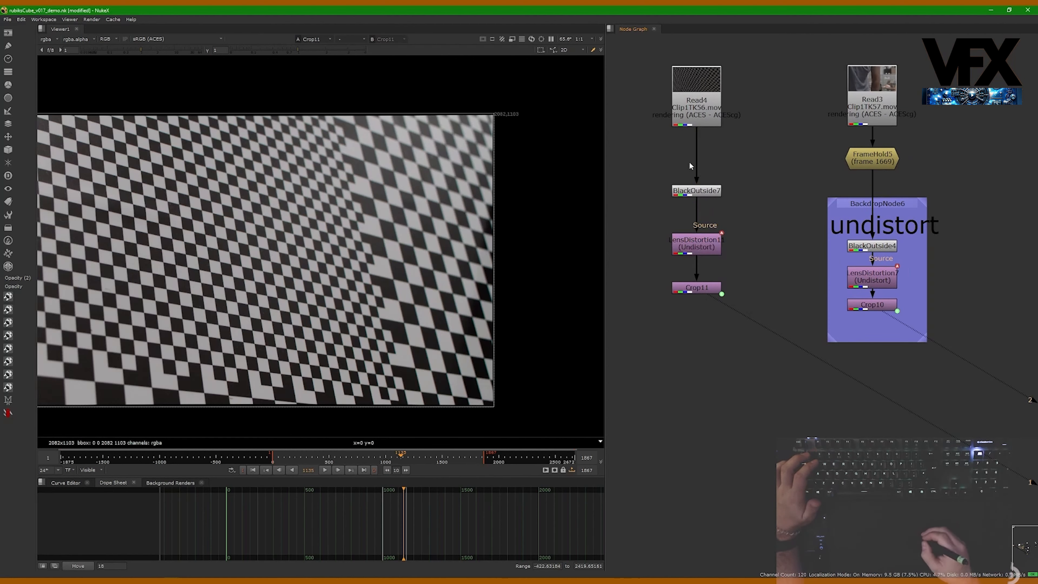
pyautogui.moveTo(696, 84); pyautogui.dragTo(696, 90)
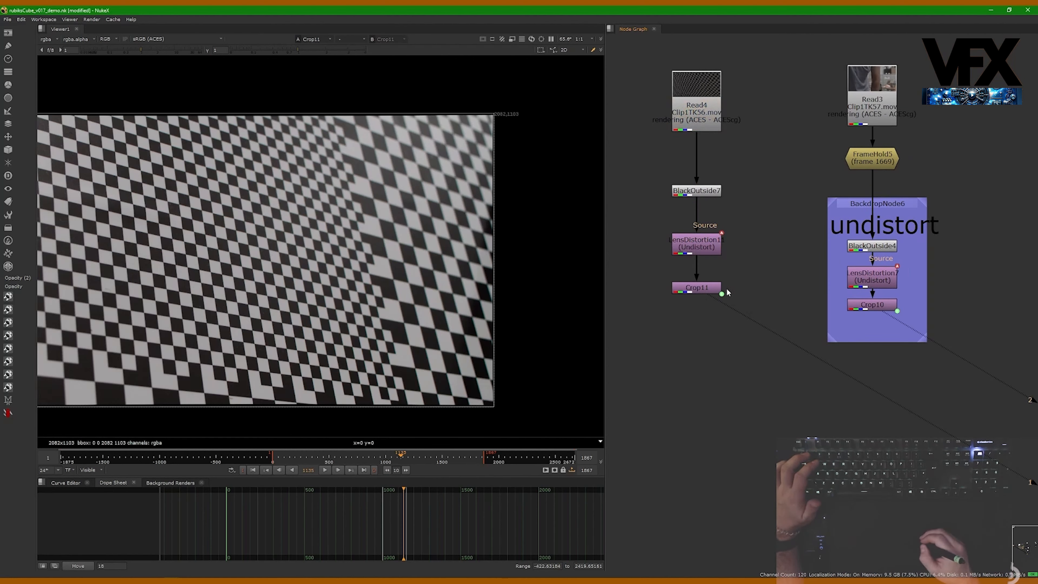
pyautogui.moveTo(711, 289); pyautogui.dragTo(694, 281)
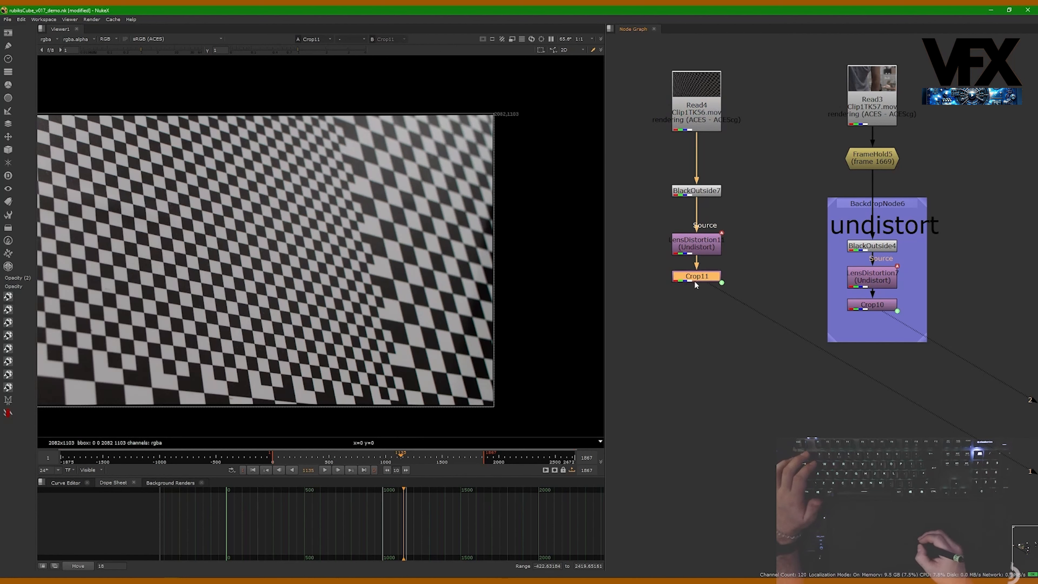
pyautogui.click(676, 290)
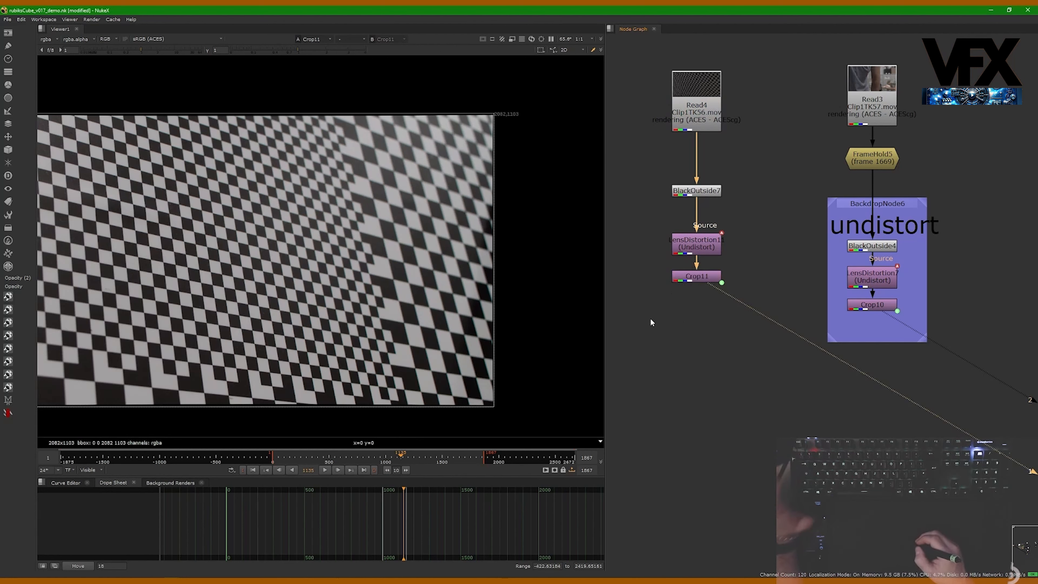
pyautogui.click(690, 295)
pyautogui.moveTo(693, 278); pyautogui.dragTo(693, 278)
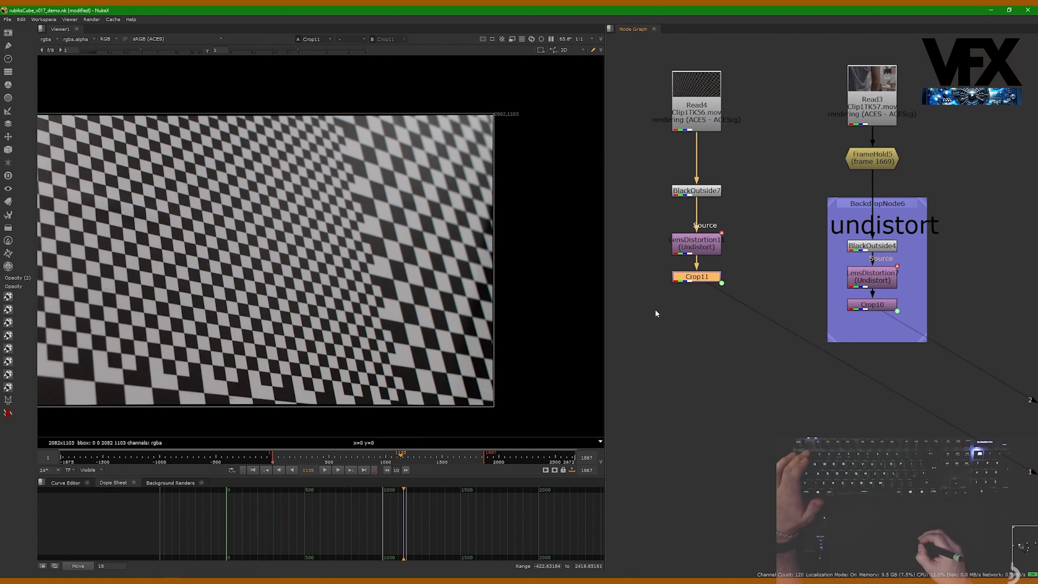
pyautogui.moveTo(686, 129); pyautogui.dragTo(686, 139)
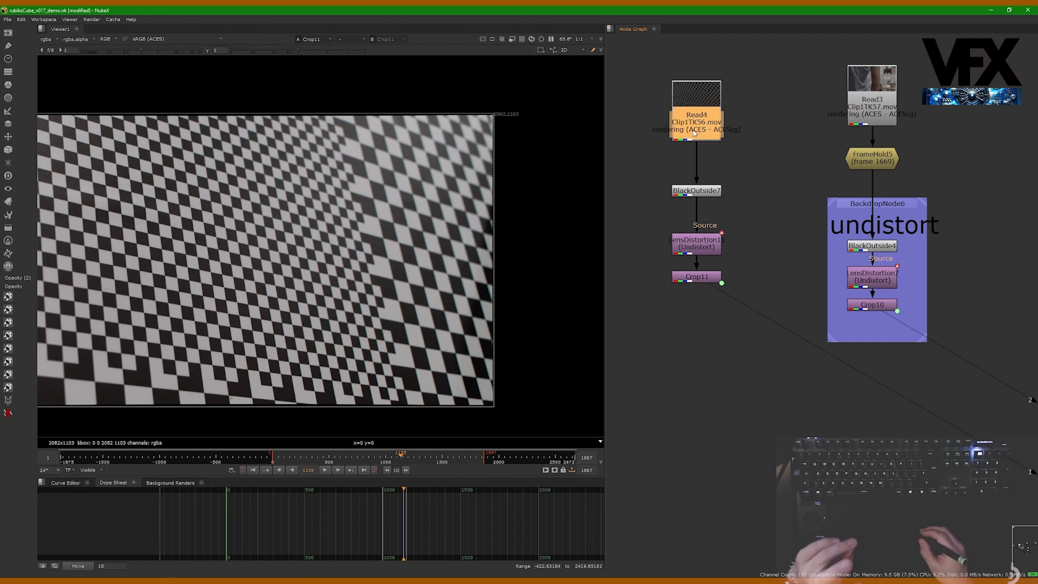
pyautogui.click(702, 315)
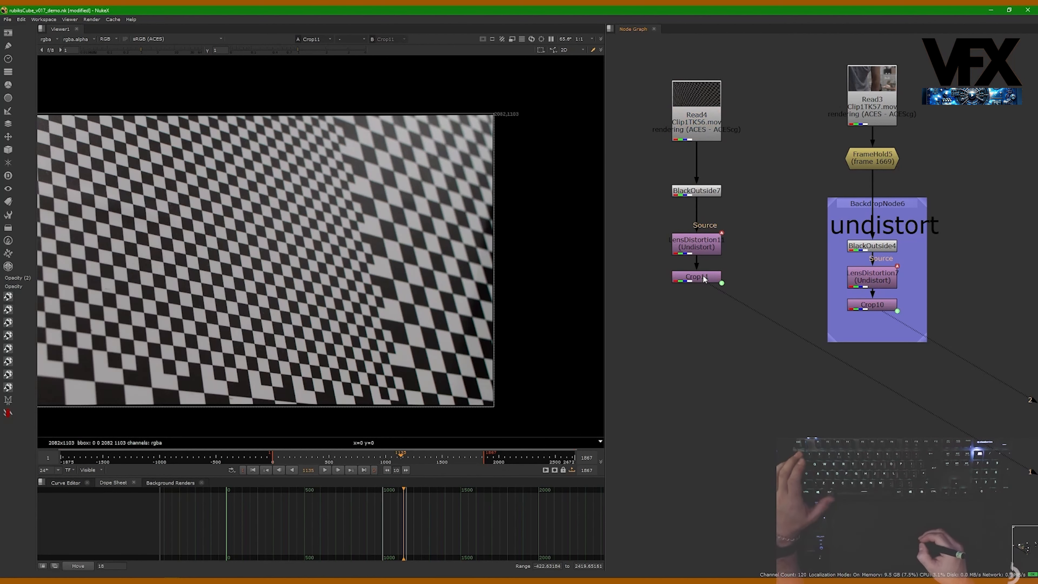
pyautogui.scroll(4, 519, 111)
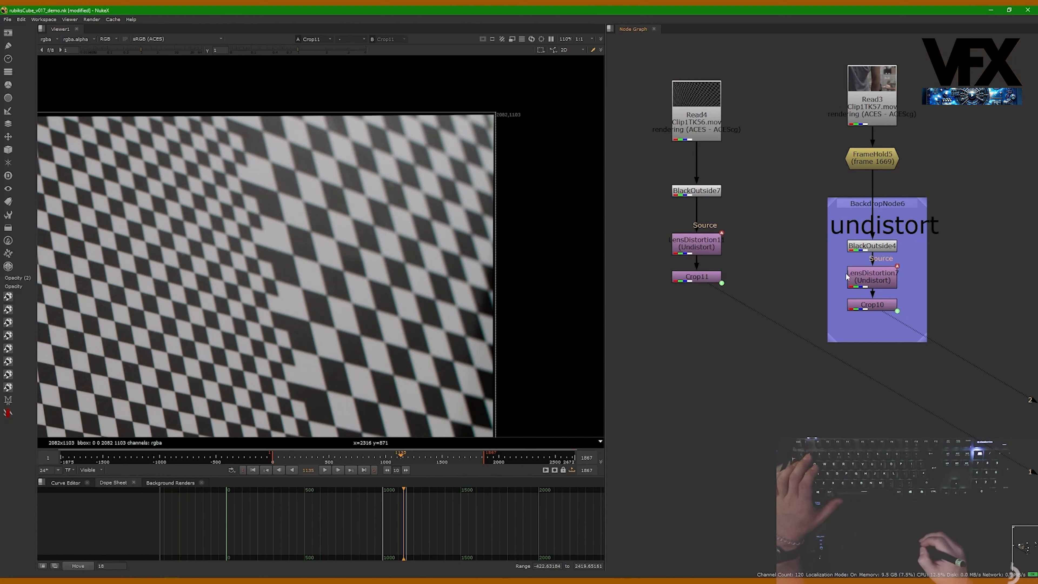
pyautogui.moveTo(846, 277); pyautogui.dragTo(846, 269)
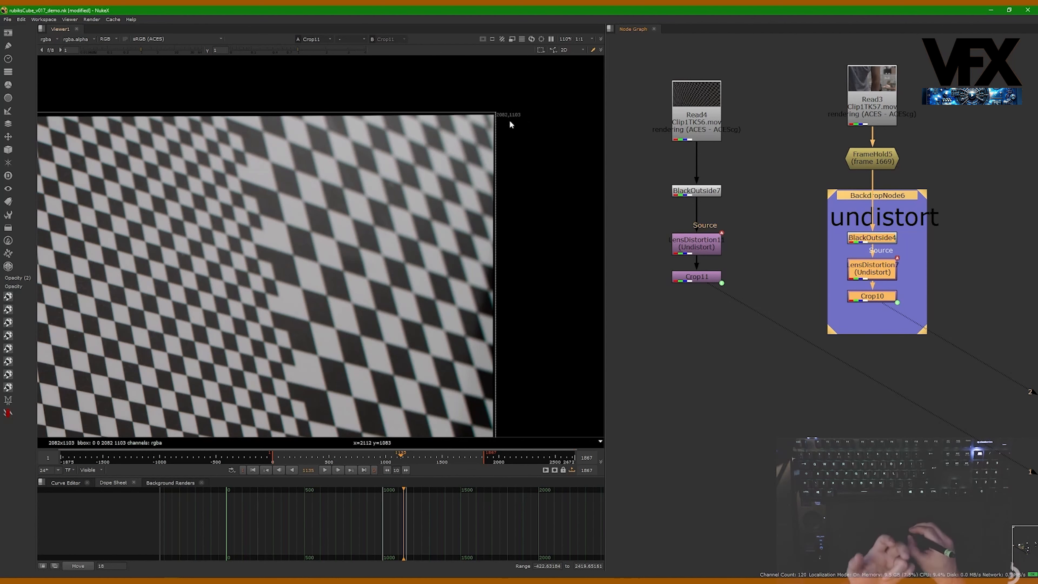
pyautogui.moveTo(815, 248); pyautogui.dragTo(744, 233, button='middle')
pyautogui.click(698, 265)
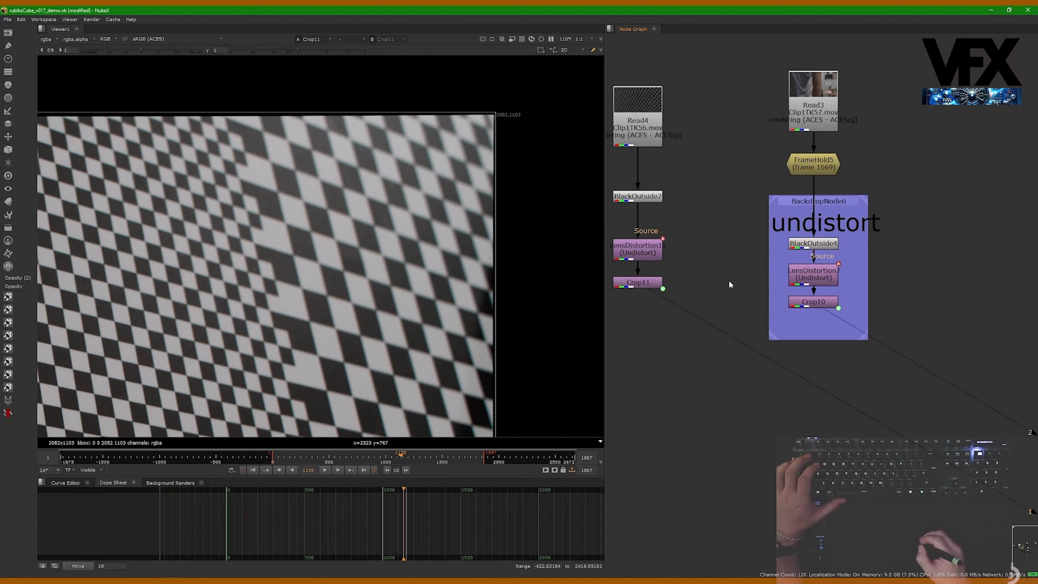
# - Display Crop10's output in the viewer and frame the whole undistorted checkerboard
pyautogui.scroll(-1, 731, 266)
pyautogui.click(819, 303)
pyautogui.press('1')
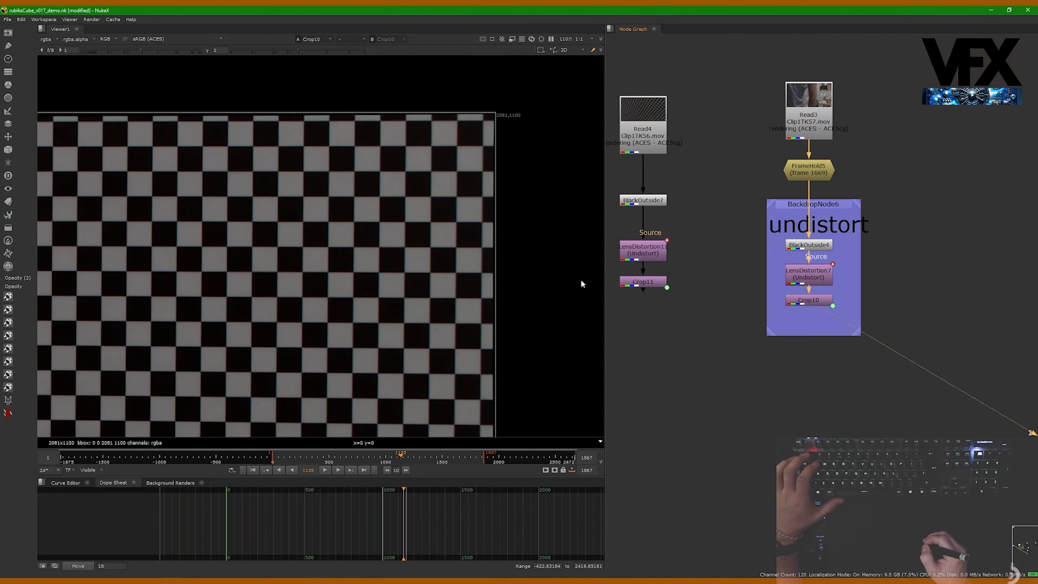
pyautogui.scroll(-4, 360, 194)
pyautogui.moveTo(366, 204); pyautogui.dragTo(390, 211, button='middle')
# - Load Crop10 into the second viewer input
pyautogui.moveTo(817, 290); pyautogui.dragTo(770, 285, button='middle')
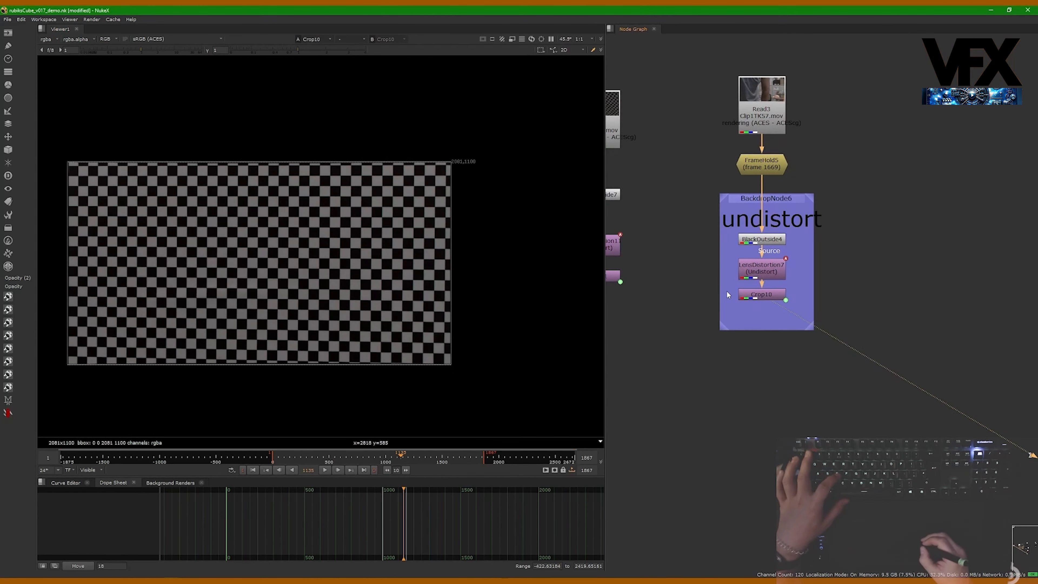
pyautogui.click(766, 294)
pyautogui.press('2')
# - Add a Roto node below Crop10 and position it under the backdrop
pyautogui.scroll(2, 748, 319)
pyautogui.moveTo(784, 143)
pyautogui.mouseDown(button='middle')
pyautogui.moveTo(779, 204)
pyautogui.moveTo(785, 155)
pyautogui.mouseUp(button='middle')
pyautogui.click(763, 353)
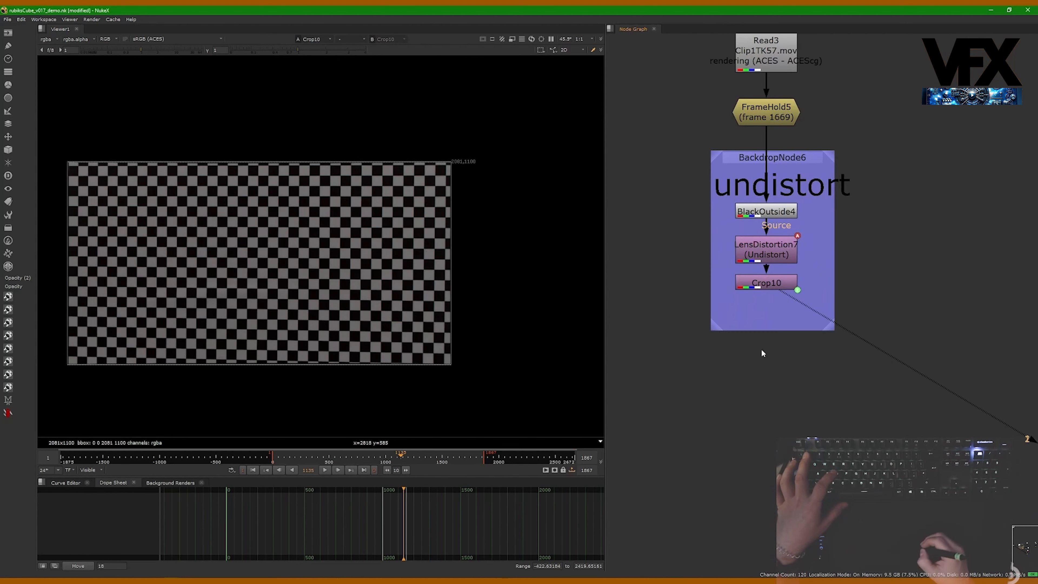
pyautogui.click(766, 288)
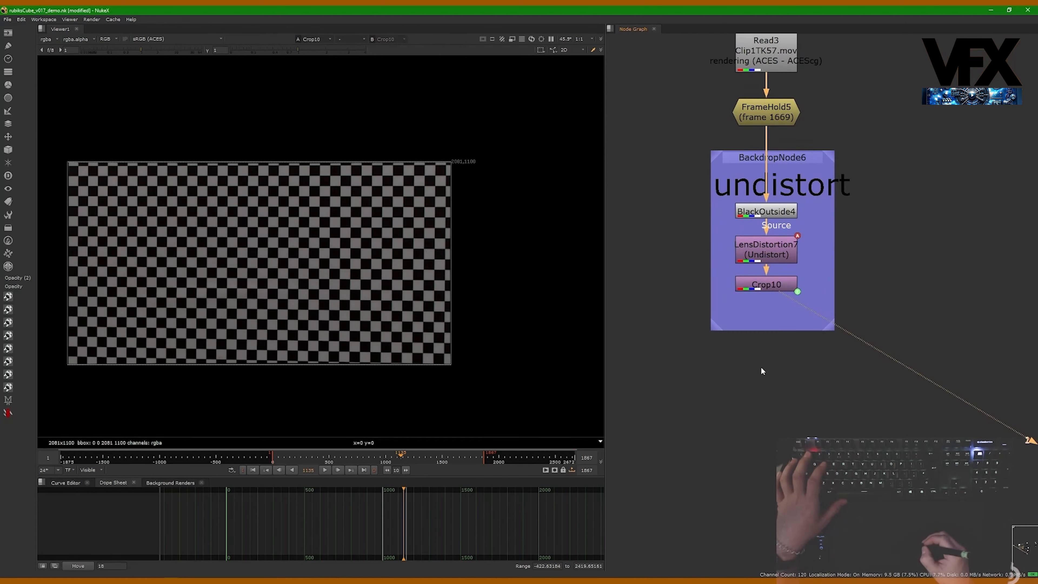
pyautogui.click(765, 288)
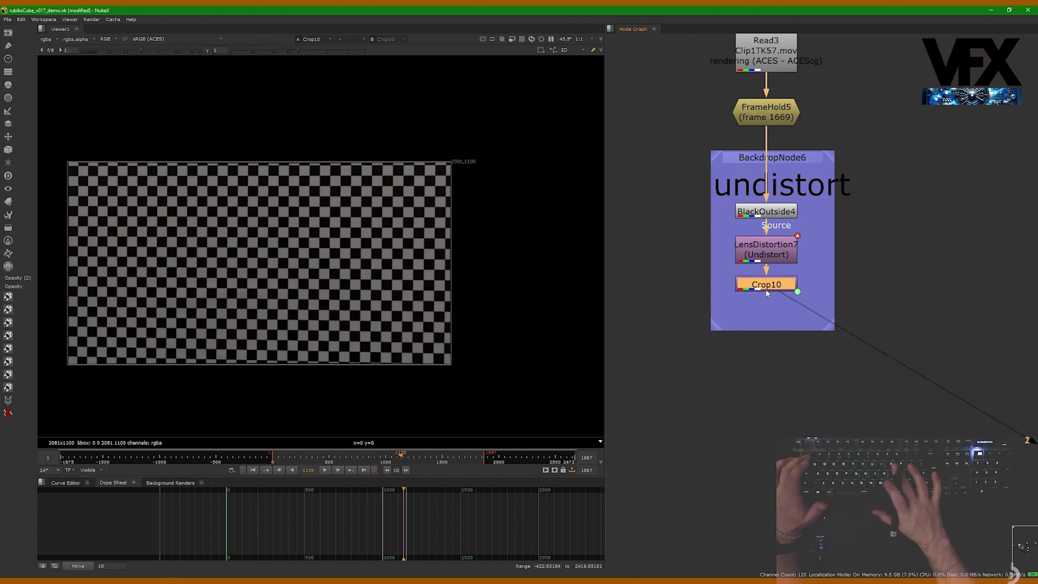
pyautogui.press('o')
pyautogui.moveTo(760, 310); pyautogui.dragTo(755, 353)
# - Start a Bezier in Roto1 with its first point on a checkerboard grid corner near the image's left edge
pyautogui.scroll(5, 158, 139)
pyautogui.scroll(4, 76, 209)
pyautogui.moveTo(75, 209); pyautogui.dragTo(253, 171, button='middle')
pyautogui.click(262, 151)
pyautogui.scroll(-8, 253, 163)
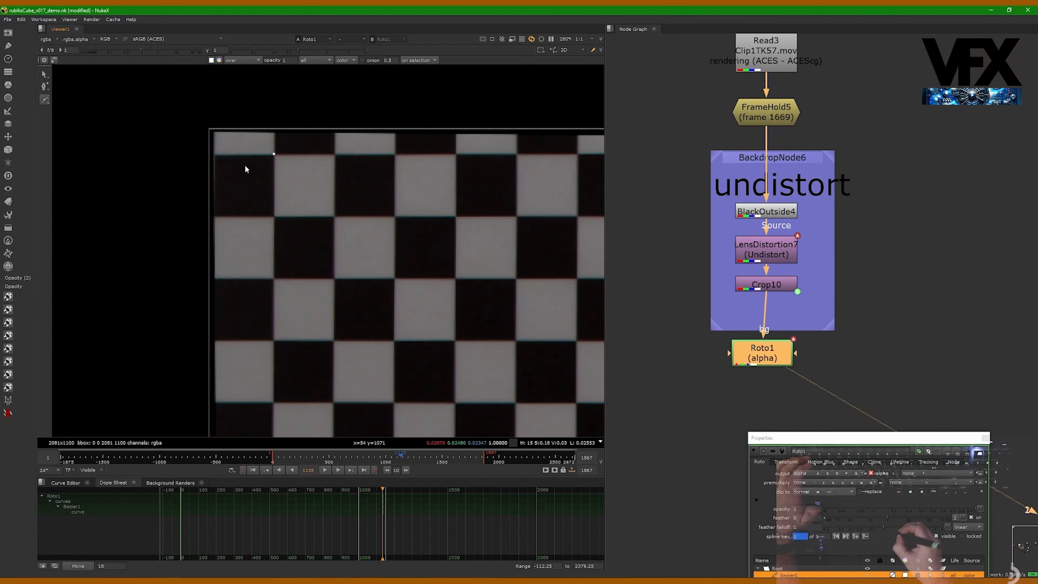
pyautogui.scroll(10, 369, 145)
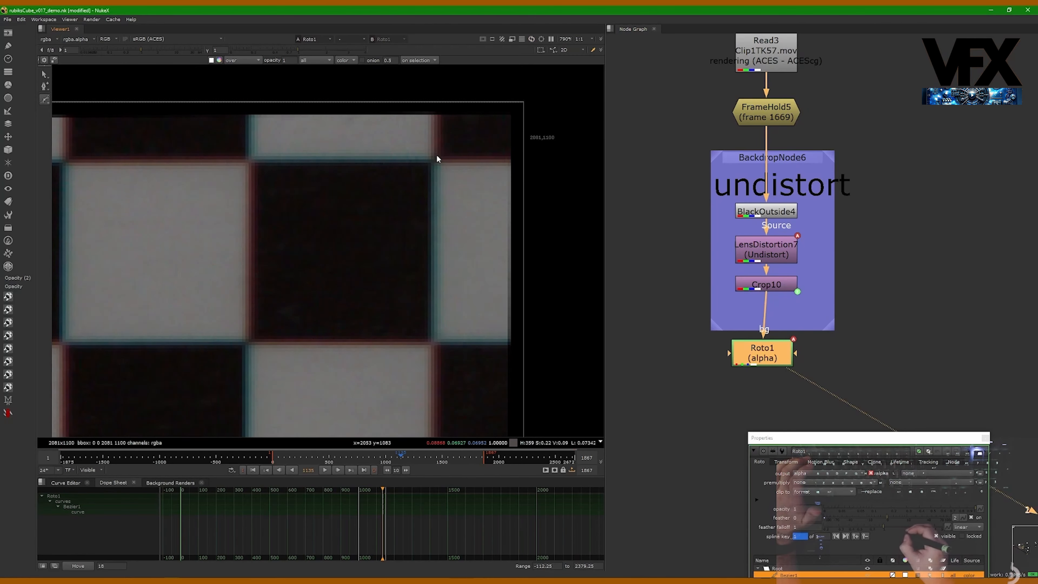
pyautogui.scroll(-10, 437, 168)
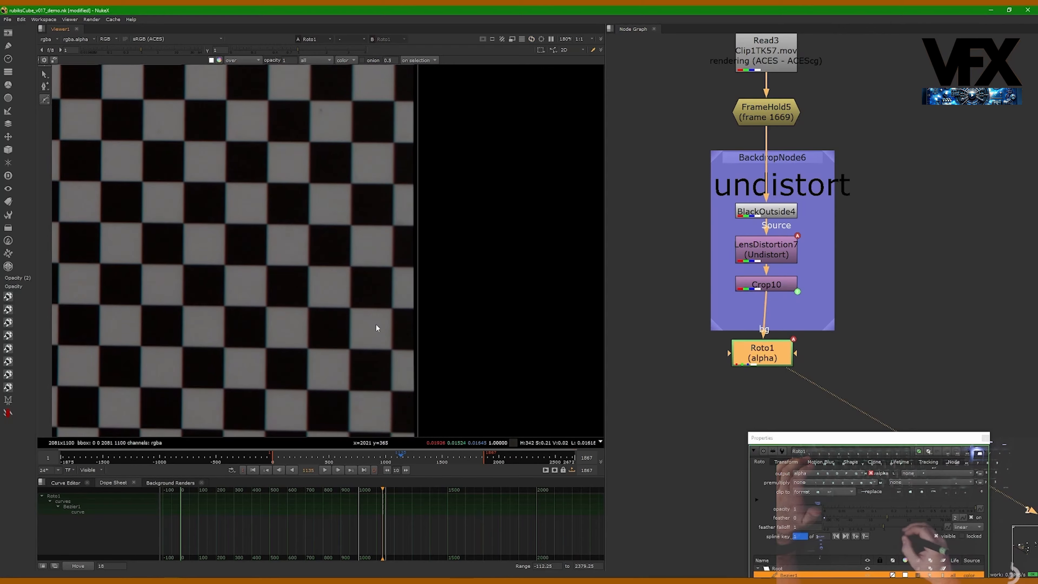
pyautogui.scroll(3, 374, 246)
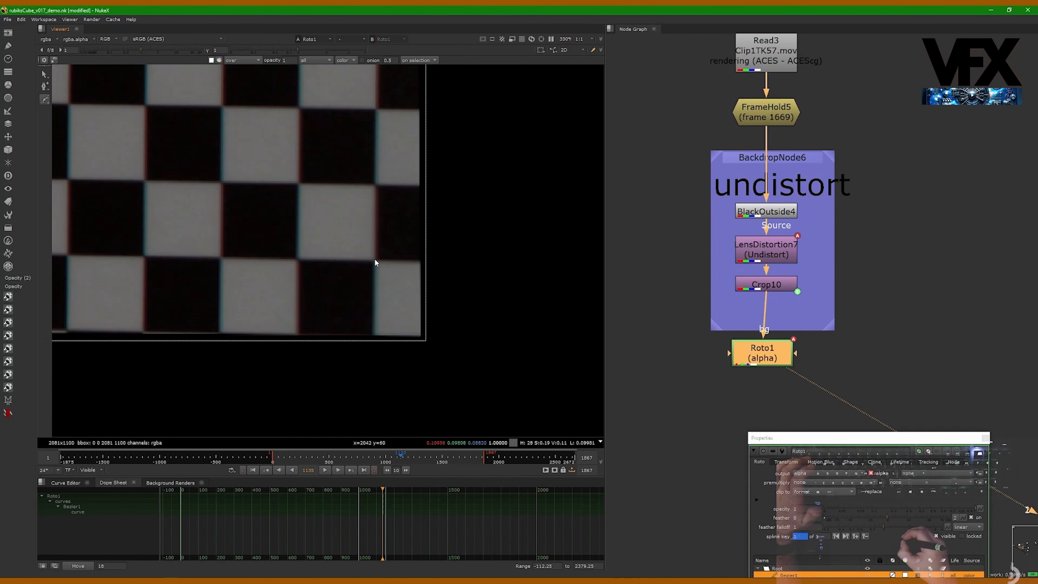
pyautogui.scroll(-10, 228, 273)
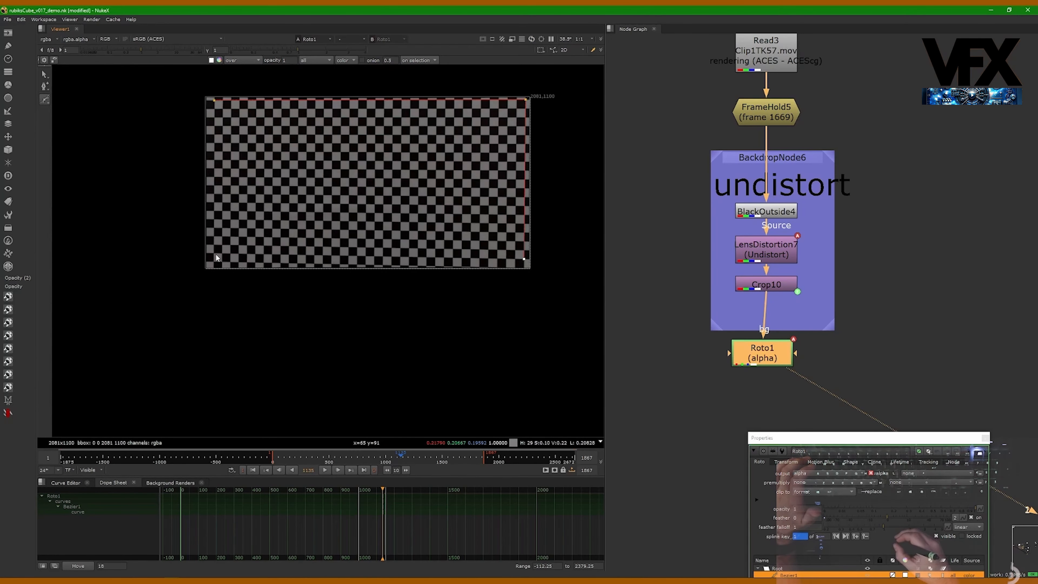
pyautogui.scroll(10, 214, 251)
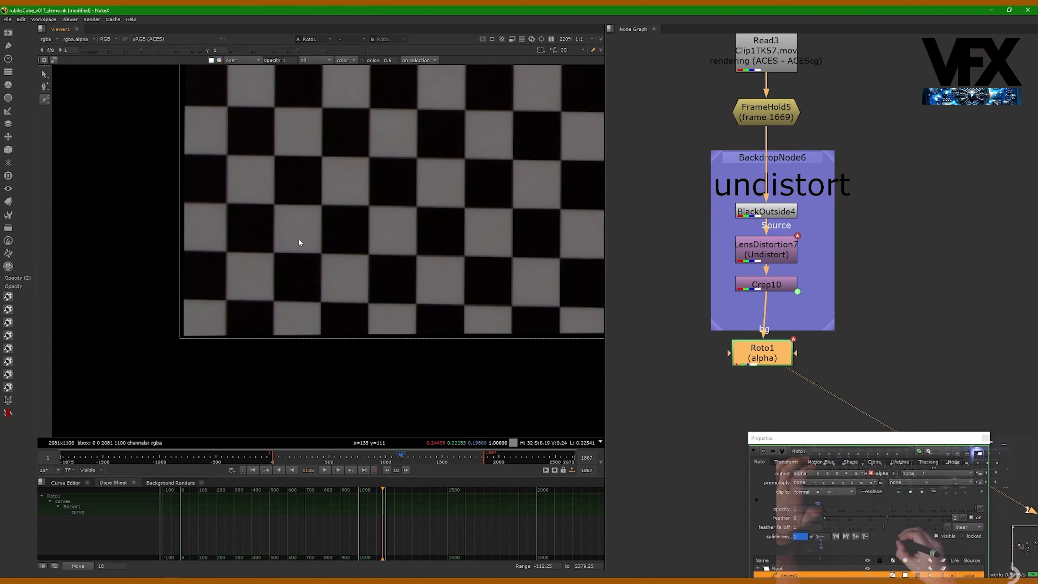
# - Add a point further along the same horizontal grid line and finish the Bezier to check the edge's straightness
pyautogui.click(242, 250)
pyautogui.scroll(-5, 242, 247)
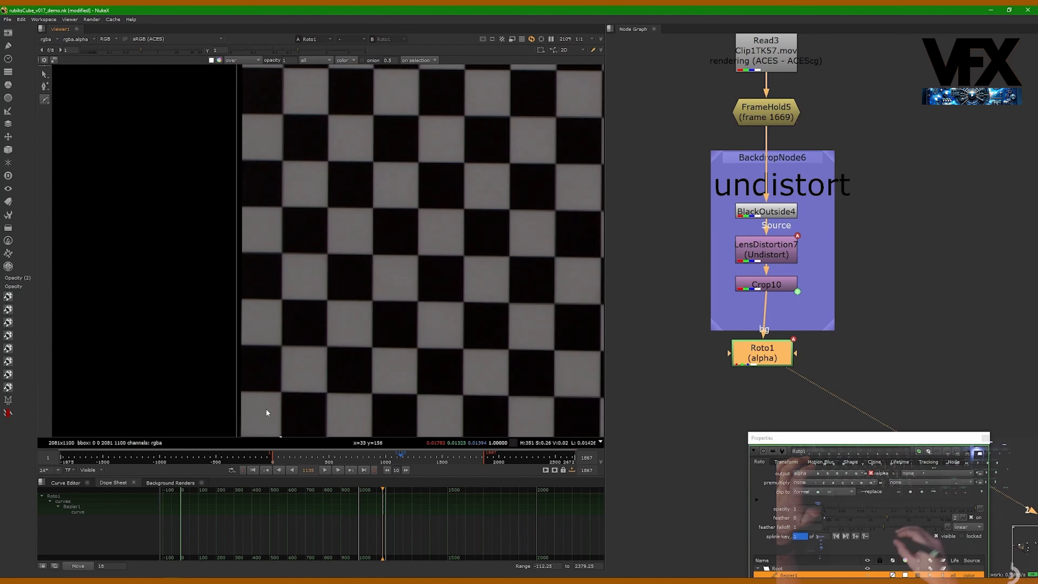
pyautogui.scroll(3, 300, 201)
pyautogui.press('Return')
pyautogui.scroll(-15, 284, 184)
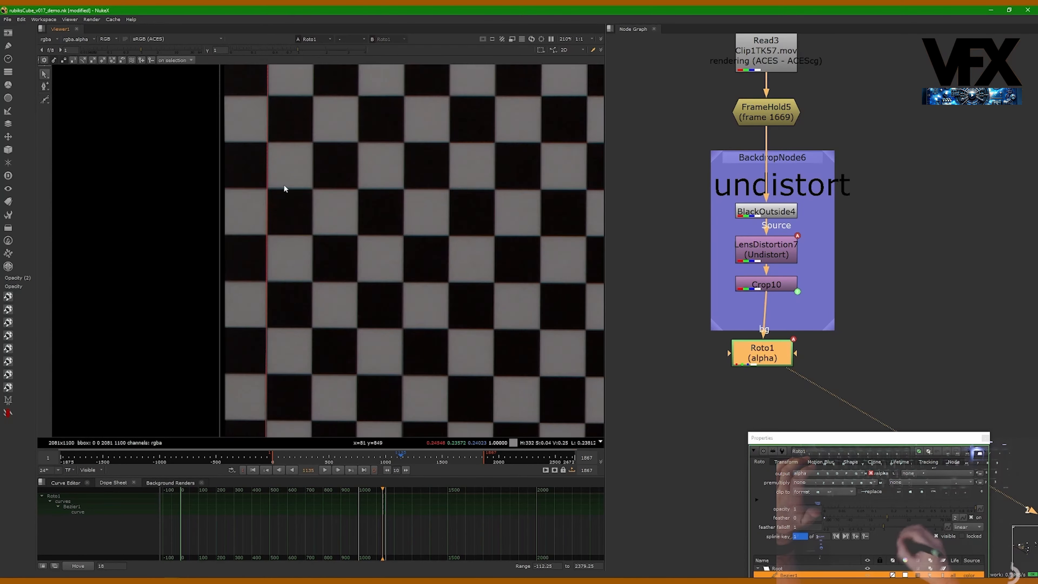
pyautogui.scroll(3, 273, 261)
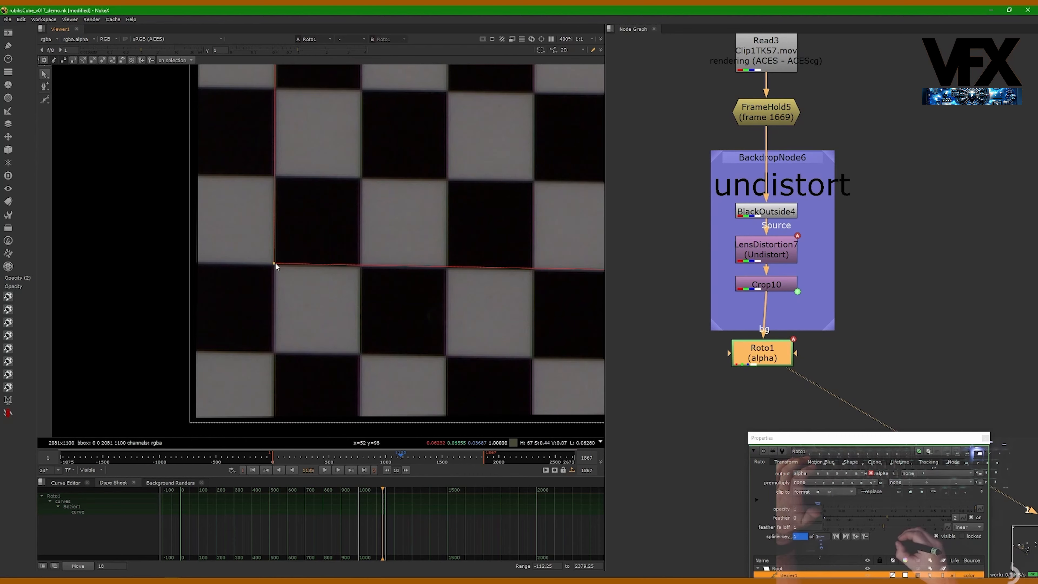
pyautogui.scroll(-3, 266, 265)
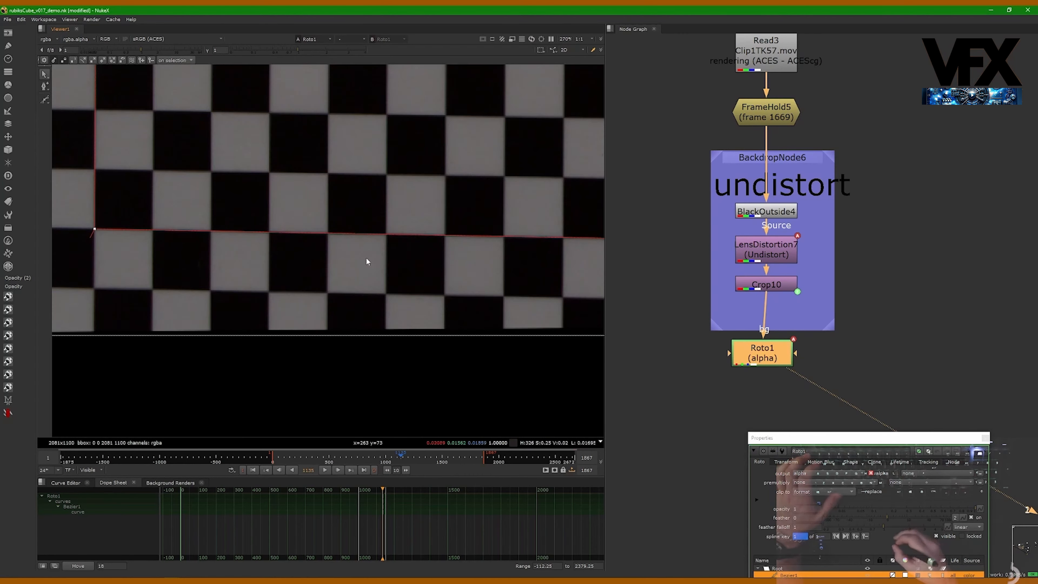
pyautogui.moveTo(365, 257); pyautogui.dragTo(269, 216, button='middle')
pyautogui.scroll(4, 329, 225)
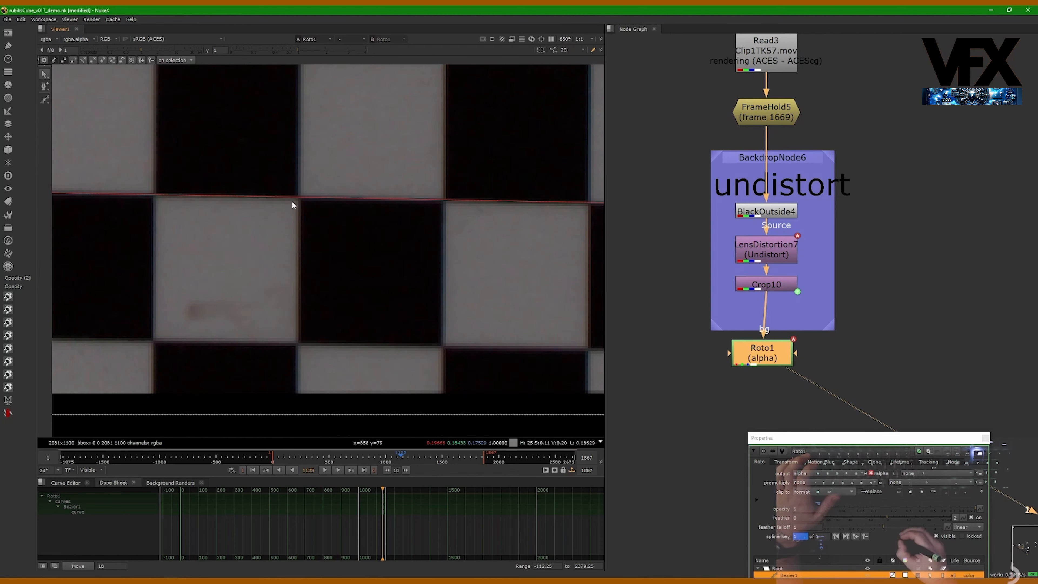
# - Zoom the viewer out to inspect the whole undistorted checkerboard frame with the Roto line
pyautogui.scroll(-2, 291, 200)
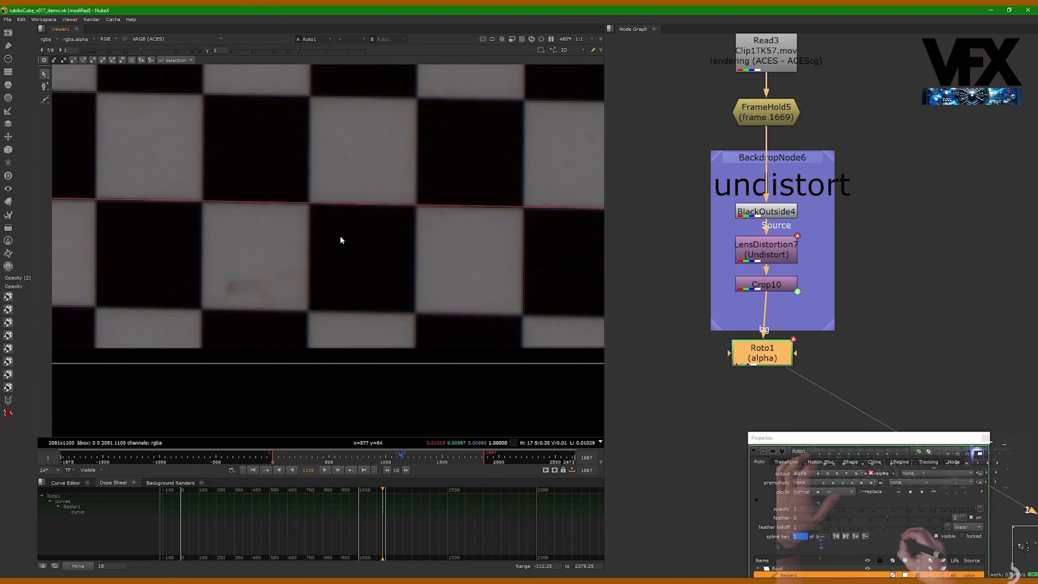
pyautogui.scroll(-2, 296, 219)
pyautogui.scroll(-10, 328, 202)
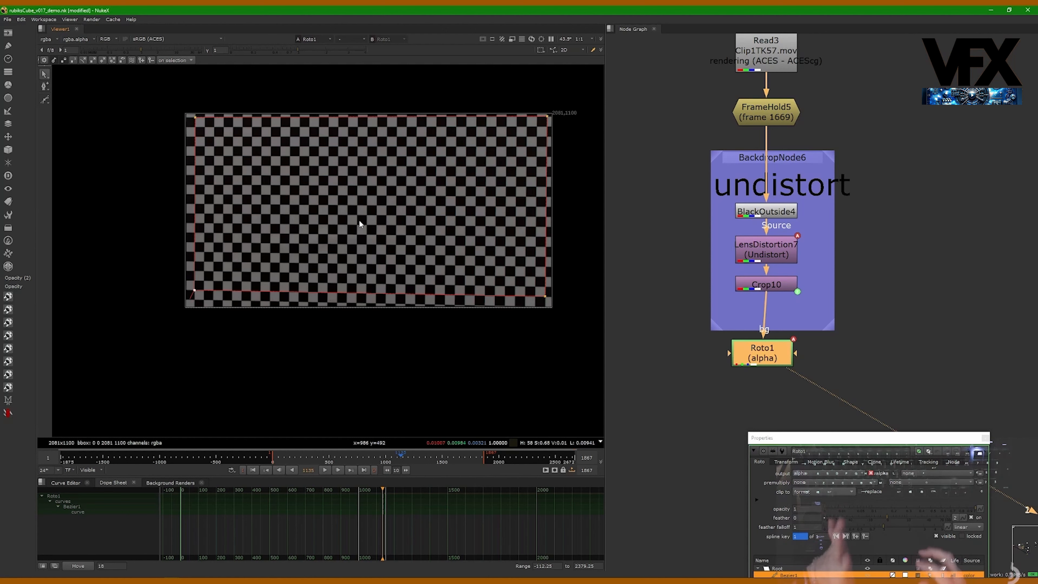
# - Nudge Roto1 so it lines up directly beneath Crop10 in the node graph
pyautogui.moveTo(772, 350); pyautogui.dragTo(776, 349)
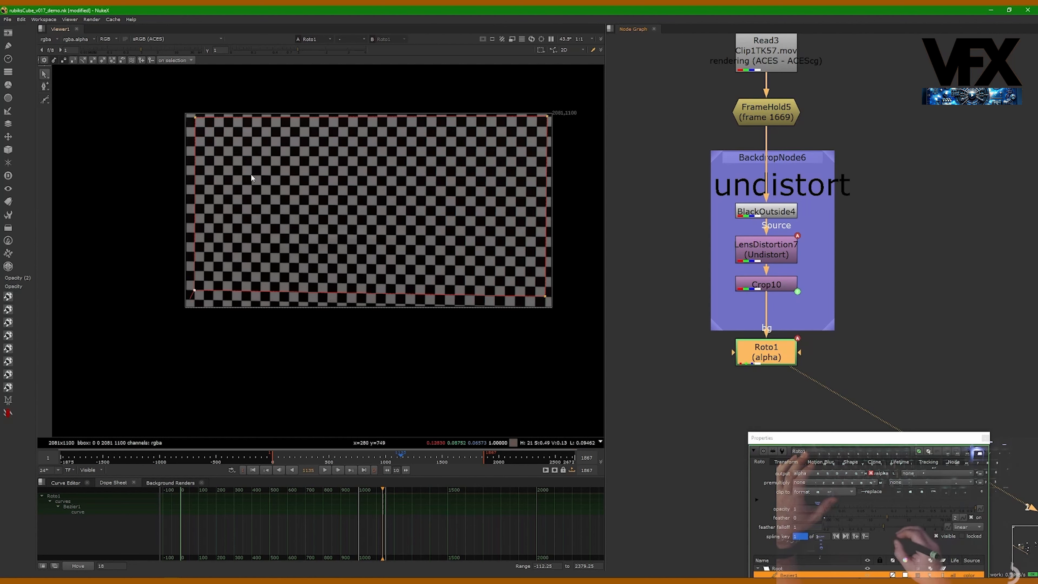
pyautogui.click(770, 258)
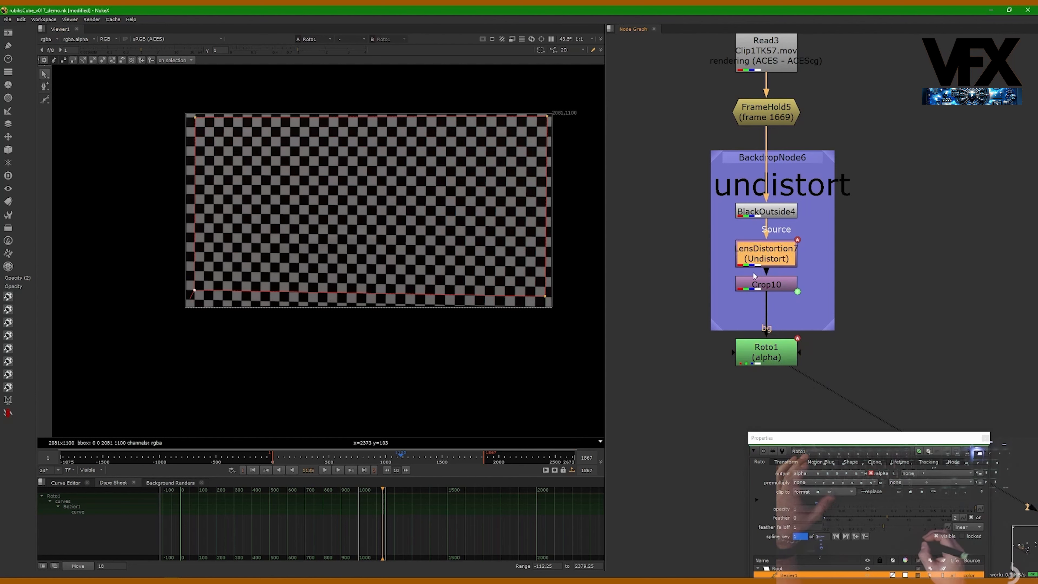
pyautogui.scroll(-1, 779, 382)
pyautogui.scroll(1, 763, 370)
pyautogui.click(788, 366)
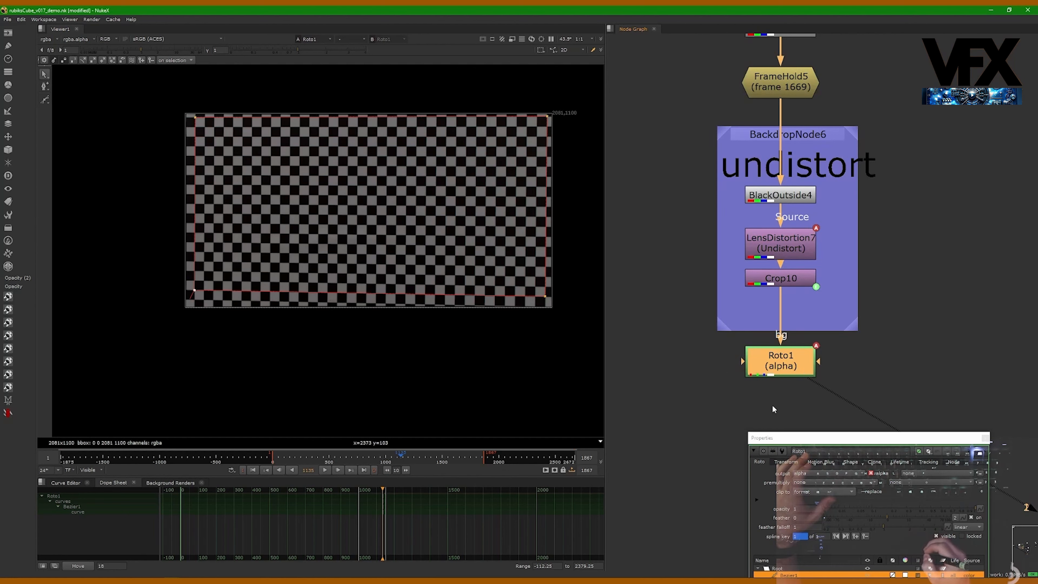
# - Close the Roto1 properties and nudge FrameHold5 to straighten the node tree's vertical alignment
pyautogui.click(985, 438)
pyautogui.moveTo(793, 361); pyautogui.dragTo(793, 380)
pyautogui.scroll(-2, 751, 361)
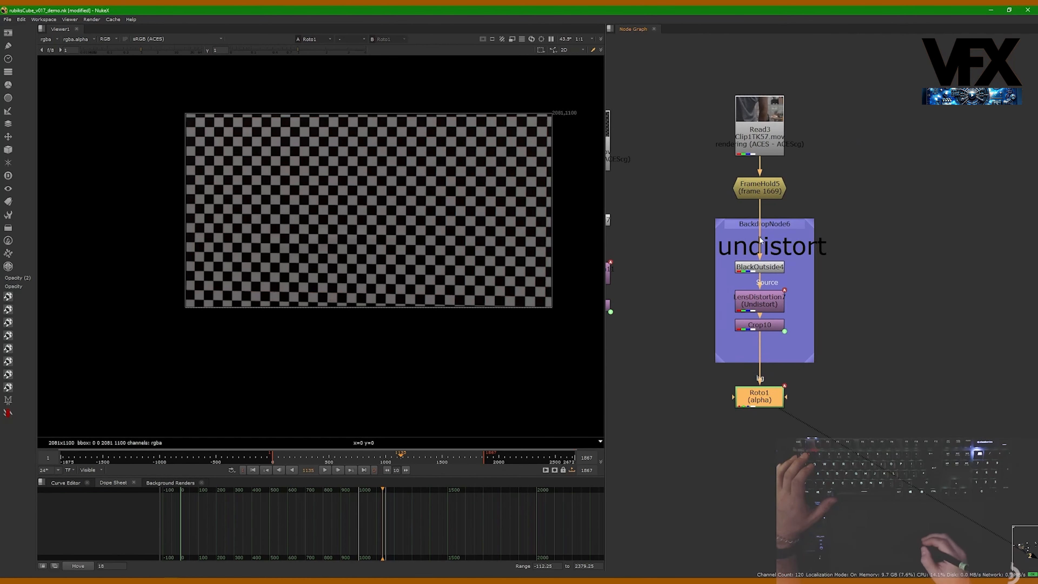
pyautogui.moveTo(759, 188); pyautogui.dragTo(759, 192)
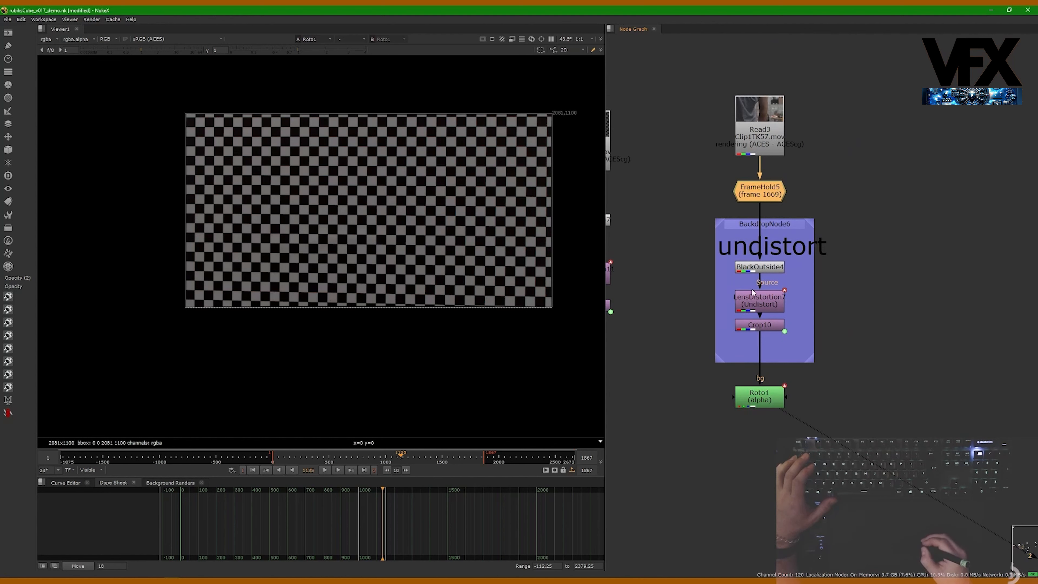
pyautogui.click(732, 367)
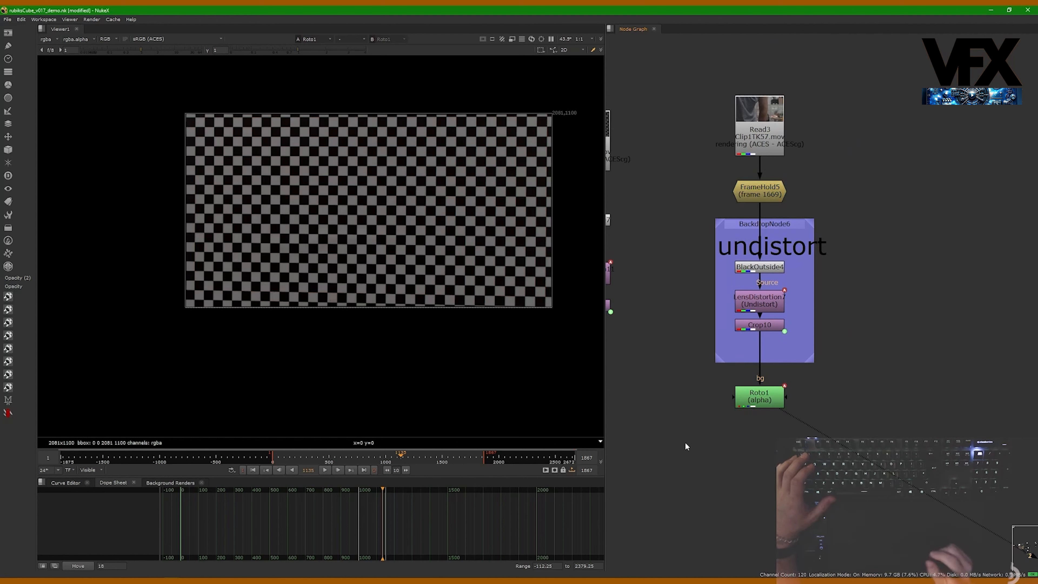
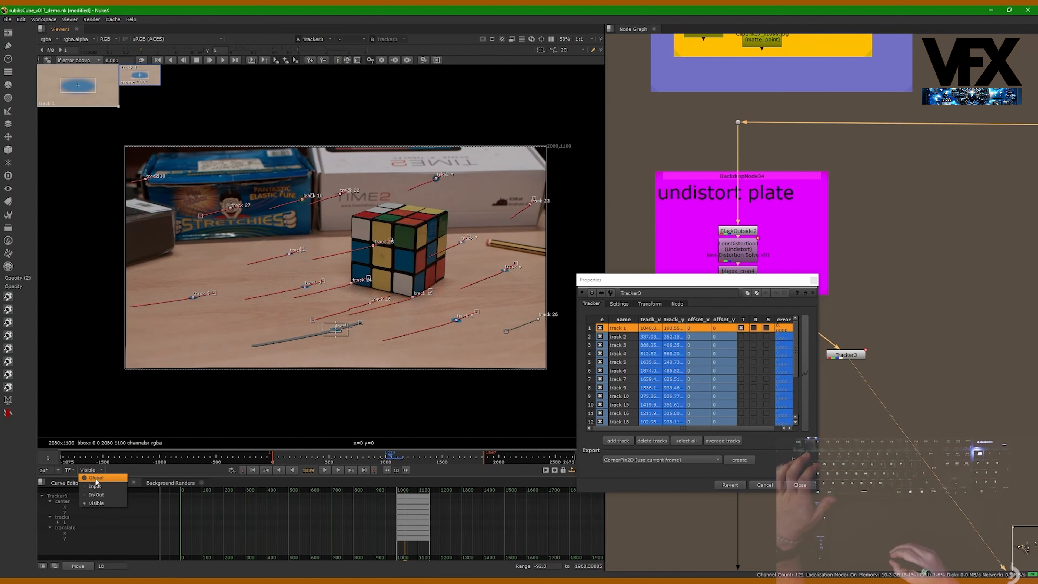
# - Scrub through the clip's full frame range and inspect the tracked points in the viewer, selecting track 16
pyautogui.click(95, 479)
pyautogui.moveTo(138, 459); pyautogui.dragTo(83, 461)
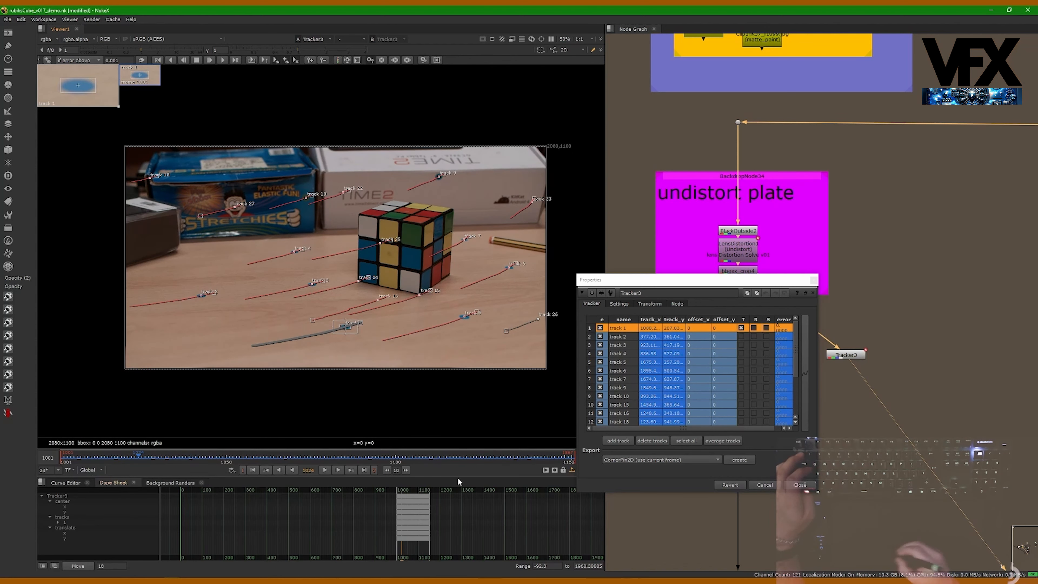
pyautogui.keyDown('alt'); pyautogui.moveTo(341, 331); pyautogui.dragTo(304, 353); pyautogui.keyUp('alt')
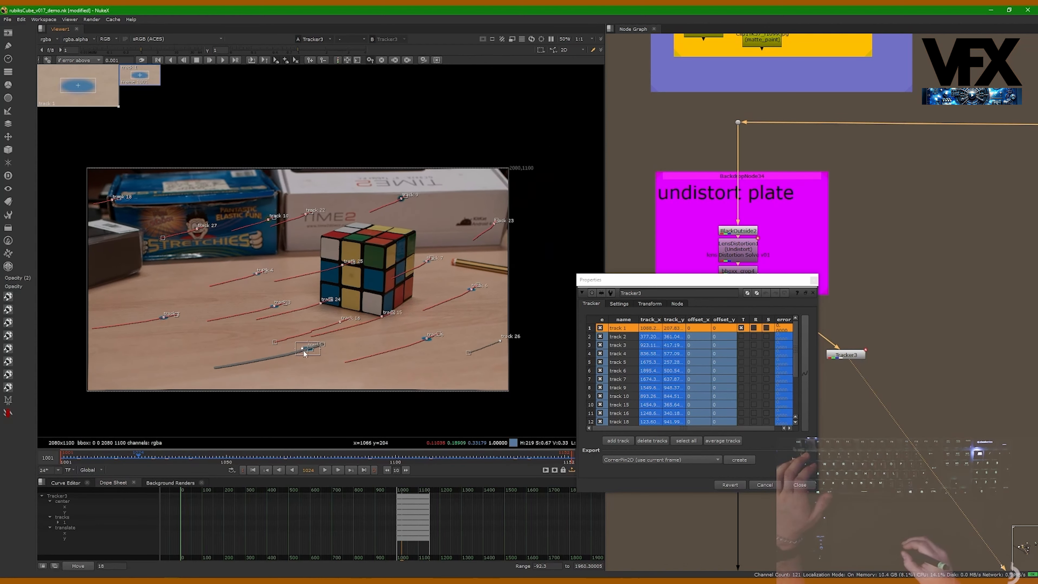
pyautogui.keyDown('alt'); pyautogui.moveTo(303, 352); pyautogui.dragTo(312, 356, button='middle'); pyautogui.keyUp('alt')
pyautogui.keyDown('alt'); pyautogui.moveTo(317, 344); pyautogui.dragTo(320, 341); pyautogui.keyUp('alt')
pyautogui.keyDown('alt'); pyautogui.moveTo(321, 340); pyautogui.dragTo(349, 344, button='middle'); pyautogui.keyUp('alt')
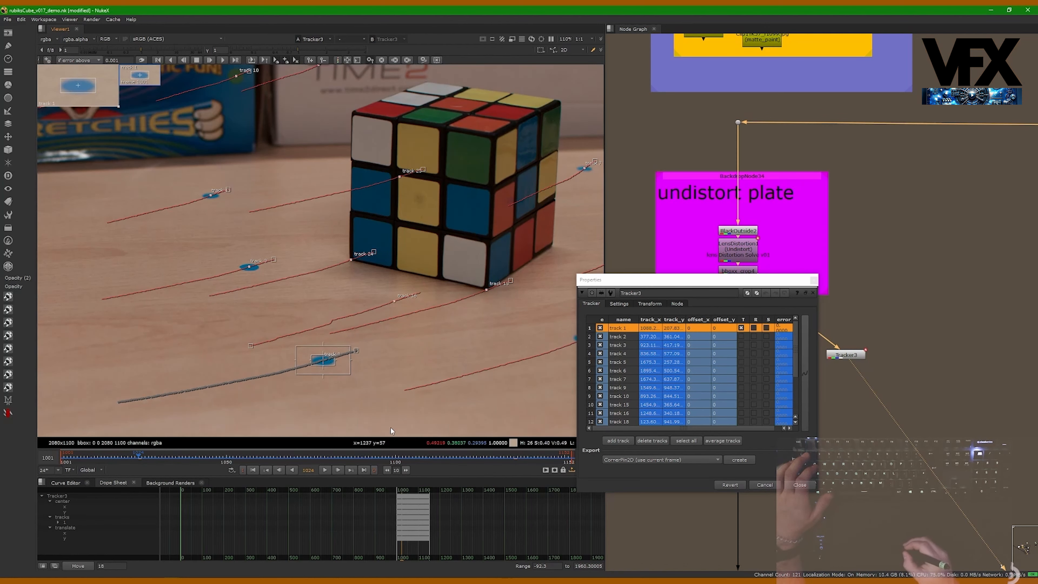
pyautogui.click(396, 300)
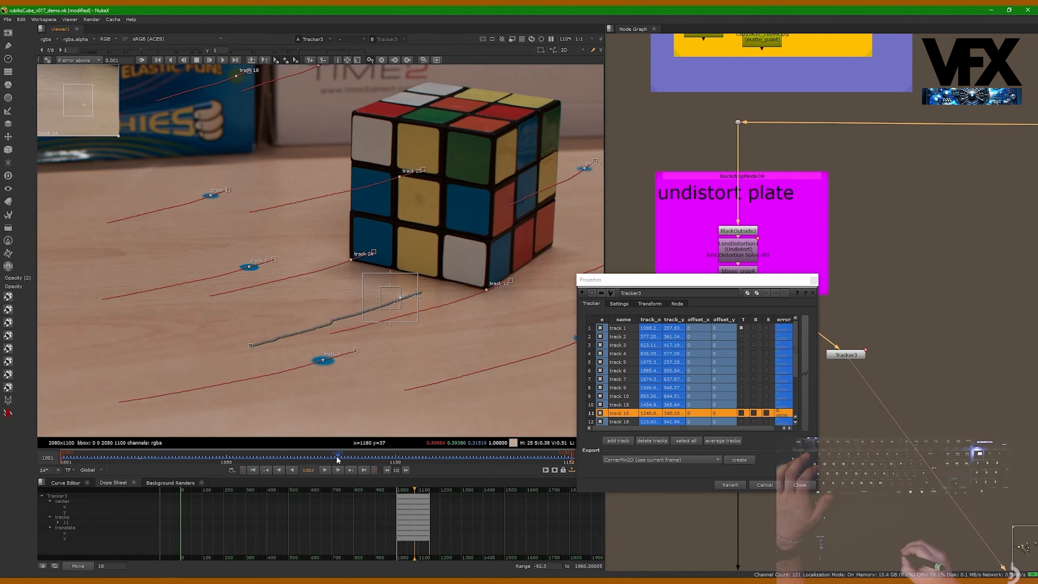
pyautogui.moveTo(338, 459); pyautogui.dragTo(307, 461)
pyautogui.keyDown('alt'); pyautogui.moveTo(342, 367); pyautogui.dragTo(331, 347, button='middle'); pyautogui.keyUp('alt')
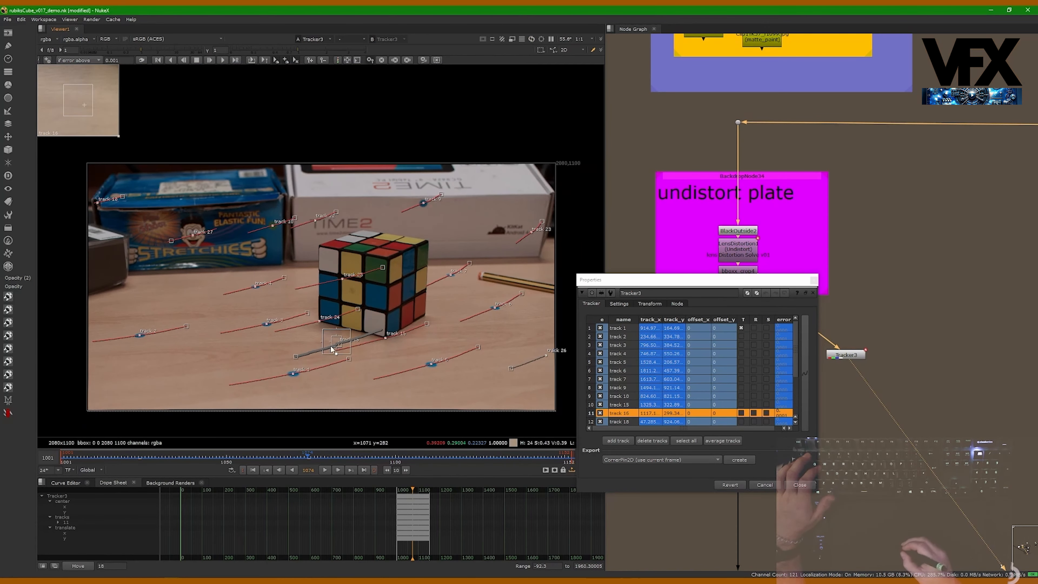
# - Move the Tracker3 properties out of the way and nudge Tracker3 beside CameraTracker1 in the node graph
pyautogui.moveTo(662, 280); pyautogui.dragTo(751, 418)
pyautogui.moveTo(845, 368); pyautogui.dragTo(798, 288, button='middle')
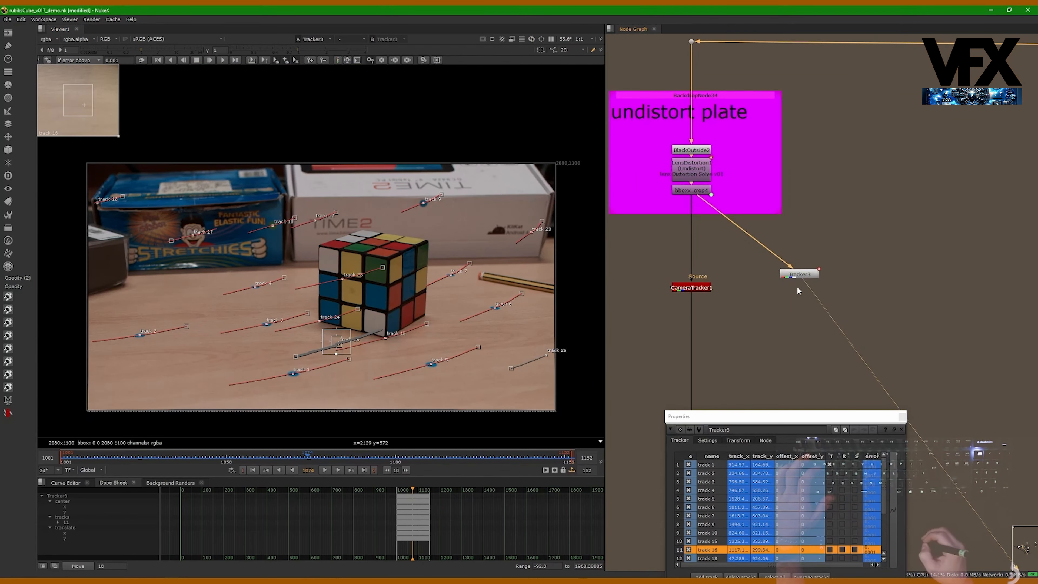
pyautogui.moveTo(800, 276); pyautogui.dragTo(799, 294)
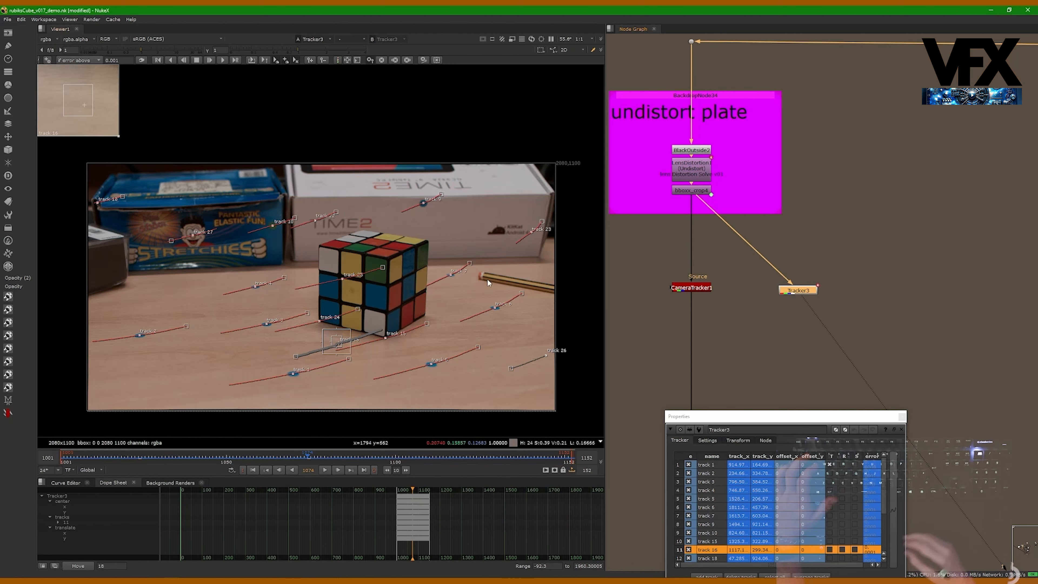
pyautogui.moveTo(721, 308); pyautogui.dragTo(720, 275, button='middle')
pyautogui.moveTo(802, 261); pyautogui.dragTo(791, 258)
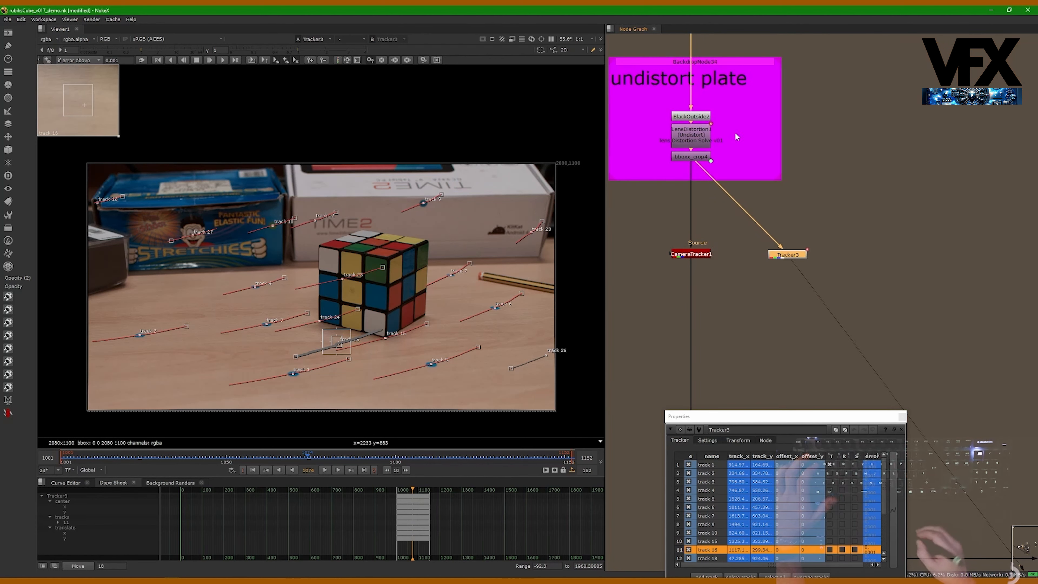
# - Open CameraTracker1's properties and arrange the two property panels next to the viewer
pyautogui.scroll(2, 705, 134)
pyautogui.click(713, 308)
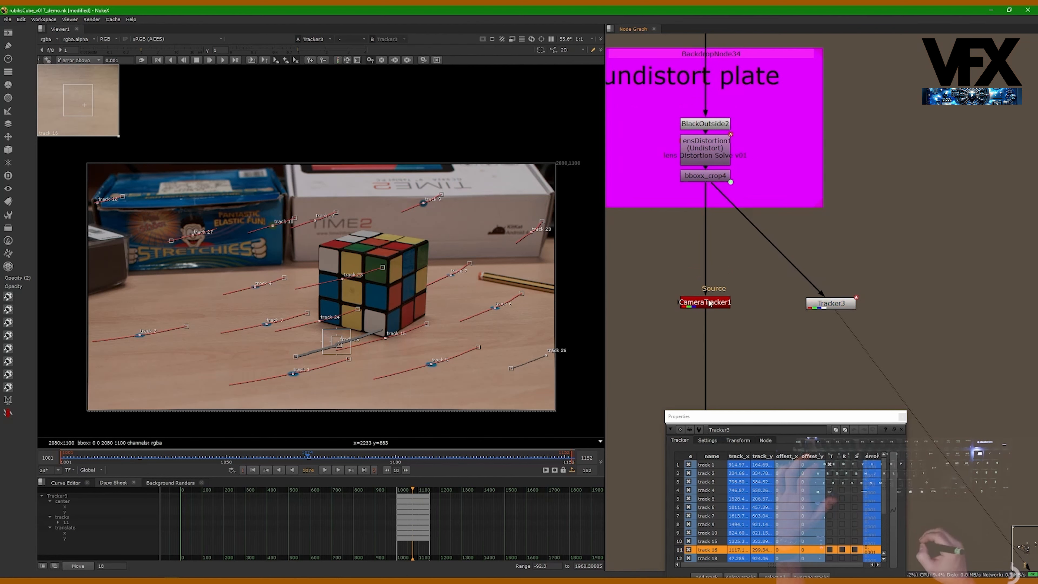
pyautogui.doubleClick(715, 308)
pyautogui.moveTo(679, 259); pyautogui.dragTo(592, 182)
pyautogui.moveTo(735, 415); pyautogui.dragTo(847, 372)
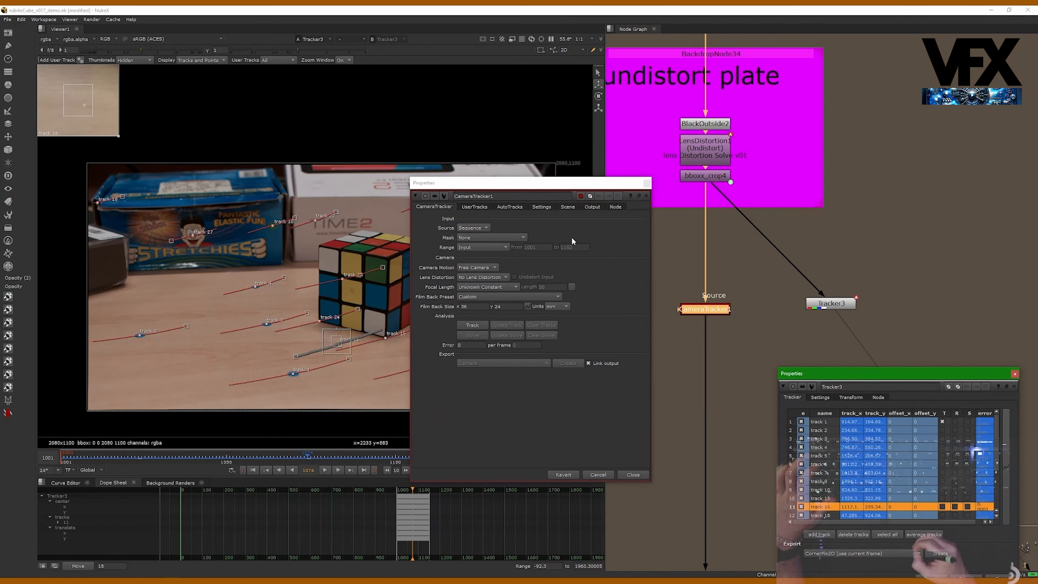
pyautogui.moveTo(481, 182); pyautogui.dragTo(533, 181)
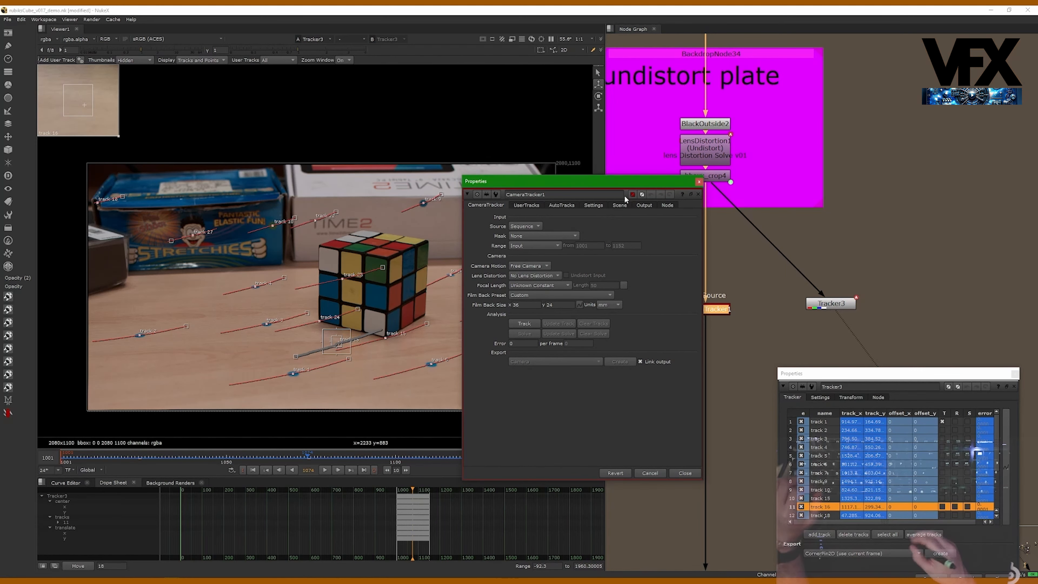
pyautogui.moveTo(574, 187); pyautogui.dragTo(542, 189)
# - Set CameraTracker1's film back size to 22.5 by 11.9 mm
pyautogui.doubleClick(486, 306)
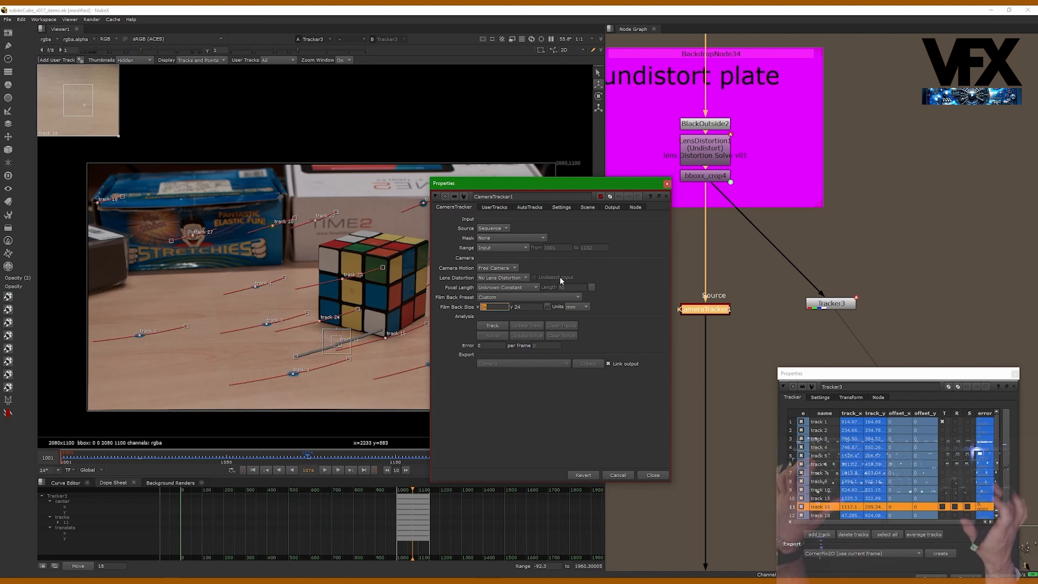
pyautogui.write('22.5')
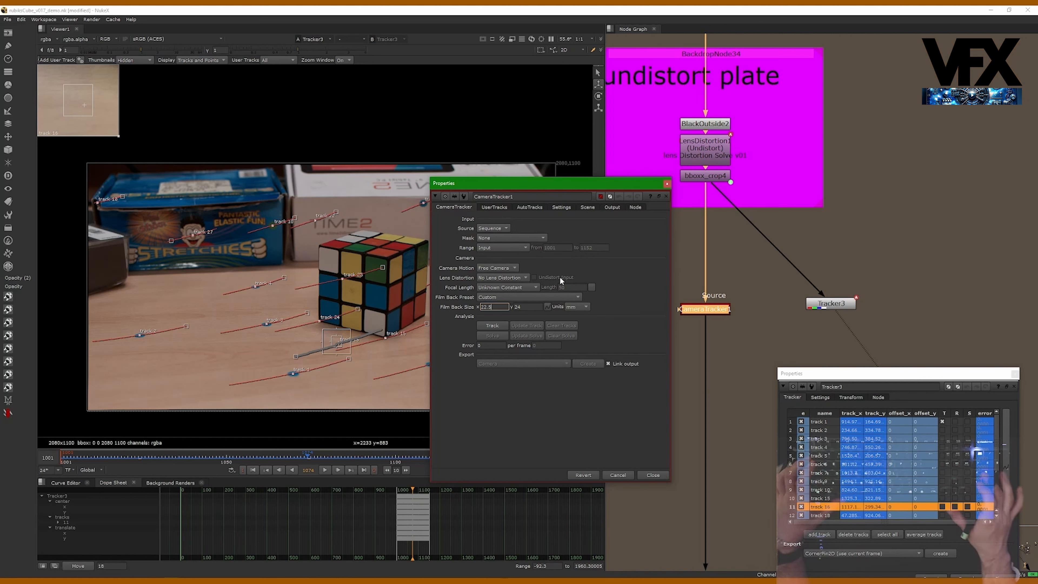
pyautogui.press('Tab')
pyautogui.write('11')
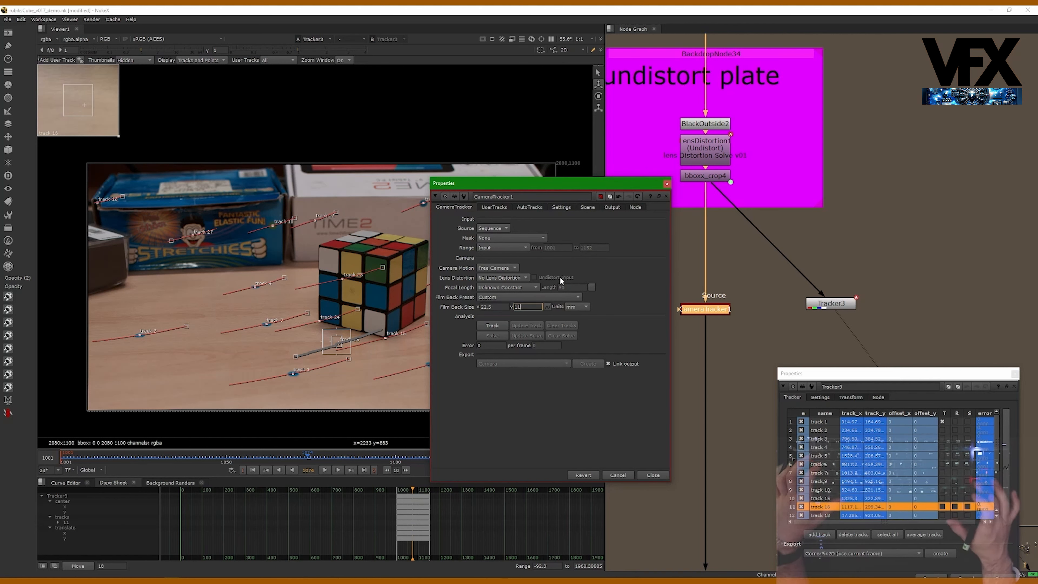
pyautogui.write('.9')
pyautogui.press('Return')
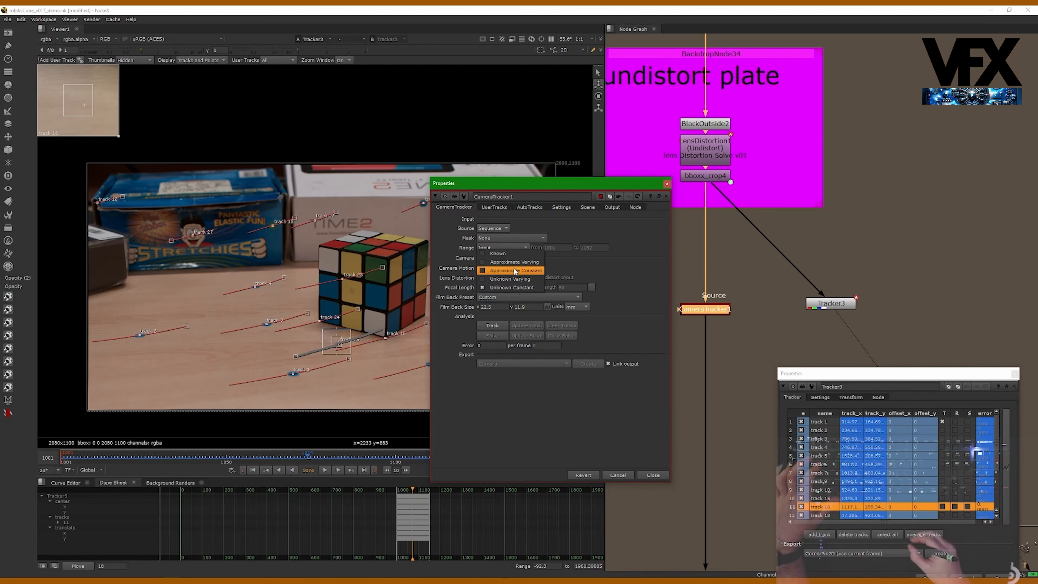
# - Set the focal length to Known with a length of 36.523 mm, taken from the node graph note
pyautogui.click(501, 255)
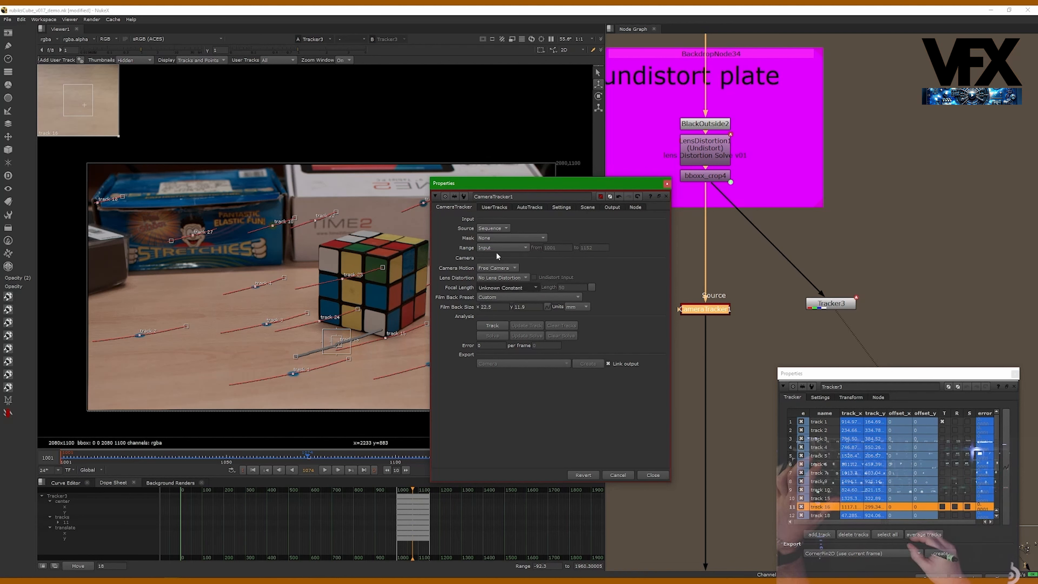
pyautogui.moveTo(759, 193); pyautogui.dragTo(798, 393, button='middle')
pyautogui.moveTo(767, 127); pyautogui.dragTo(769, 237, button='middle')
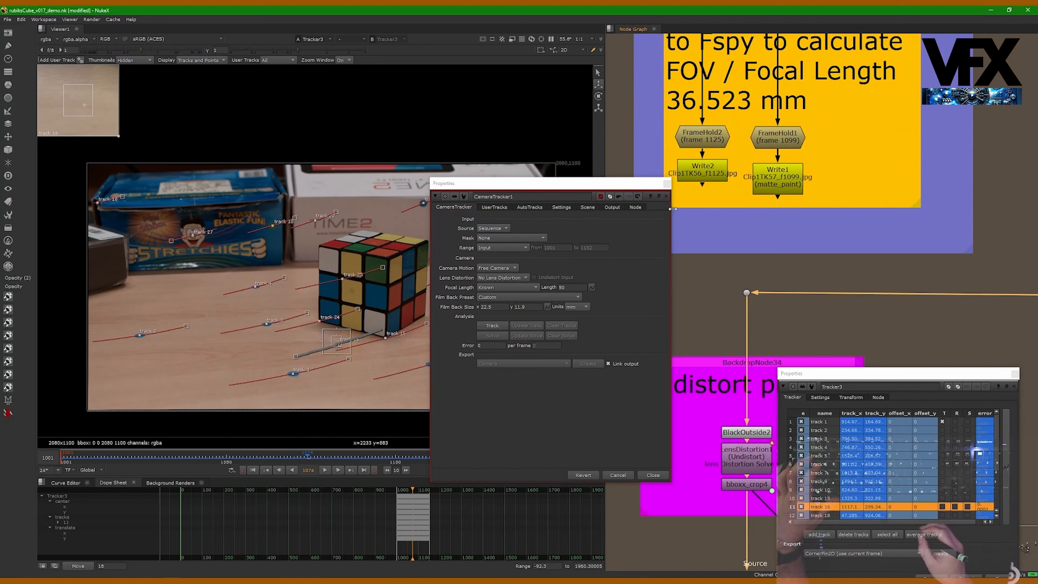
pyautogui.doubleClick(567, 287)
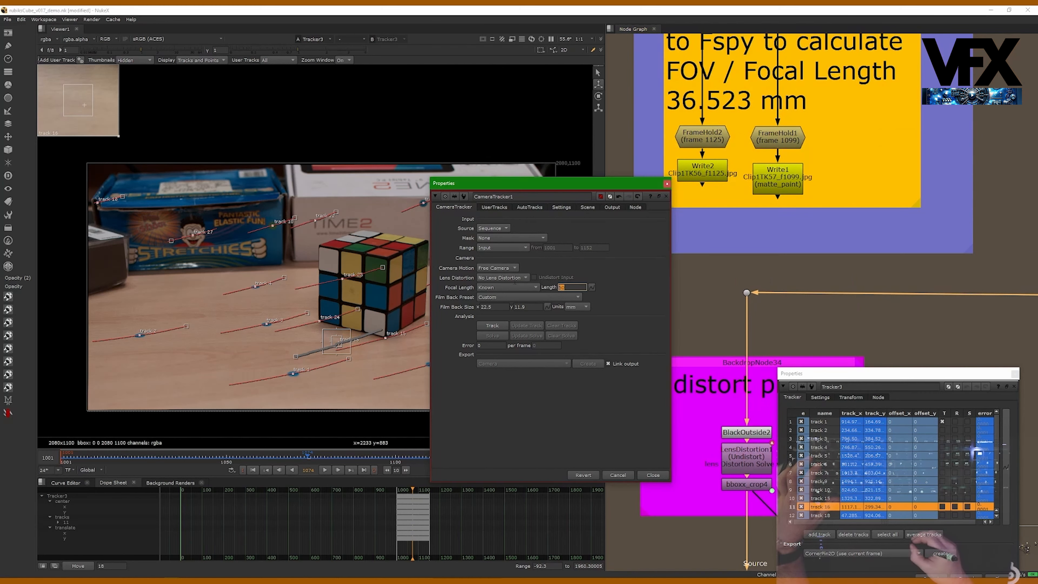
pyautogui.write('36.5')
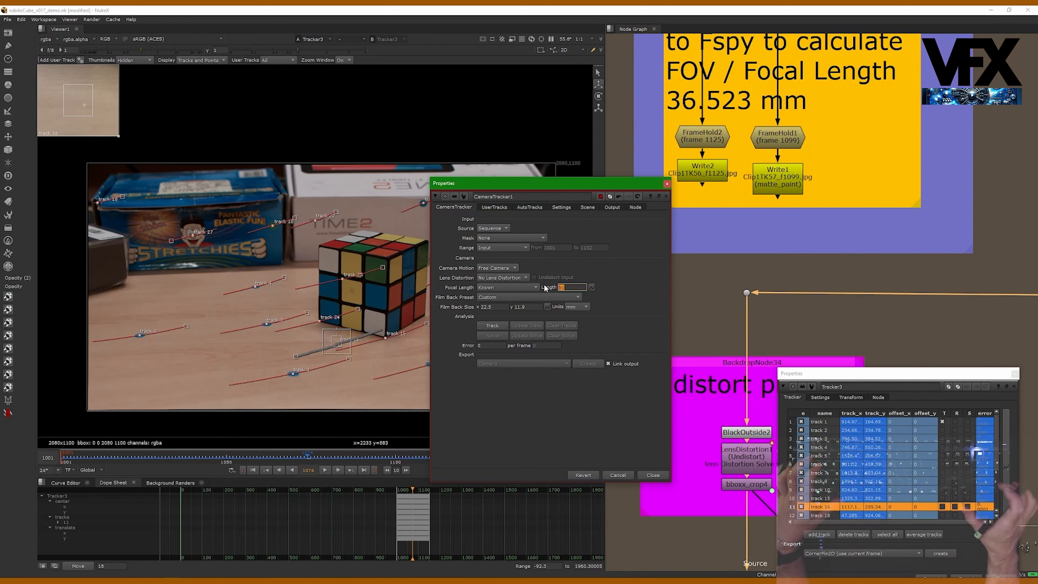
pyautogui.write('23')
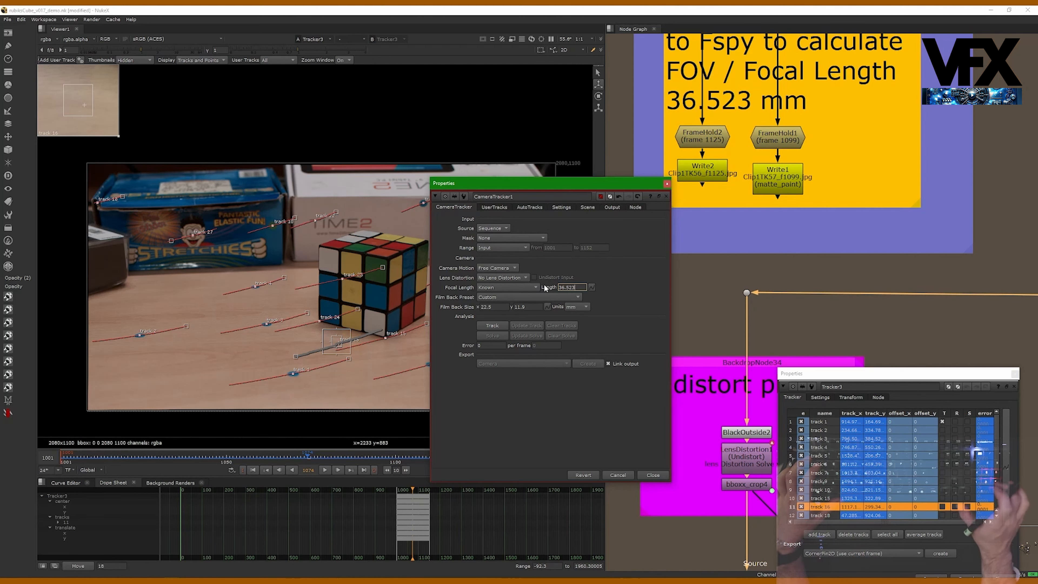
pyautogui.press('Return')
# - Nudge Tracker3 into line and move its properties panel aside
pyautogui.click(826, 238)
pyautogui.moveTo(759, 535); pyautogui.dragTo(772, 210, button='middle')
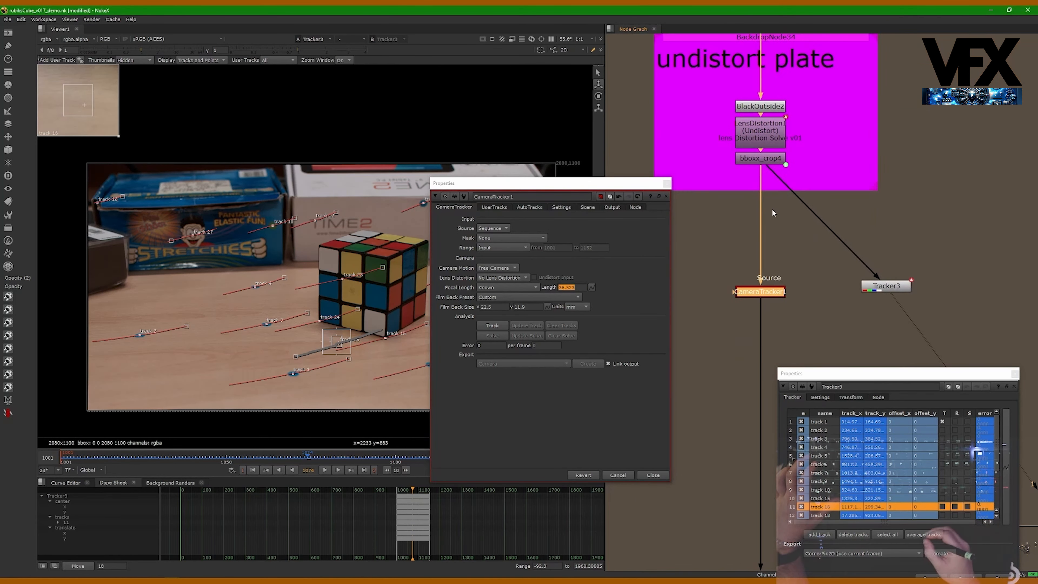
pyautogui.moveTo(881, 288); pyautogui.dragTo(867, 289)
pyautogui.moveTo(825, 375); pyautogui.dragTo(843, 344)
# - Import the tracks from Tracker3 into CameraTracker1's user tracks
pyautogui.click(501, 208)
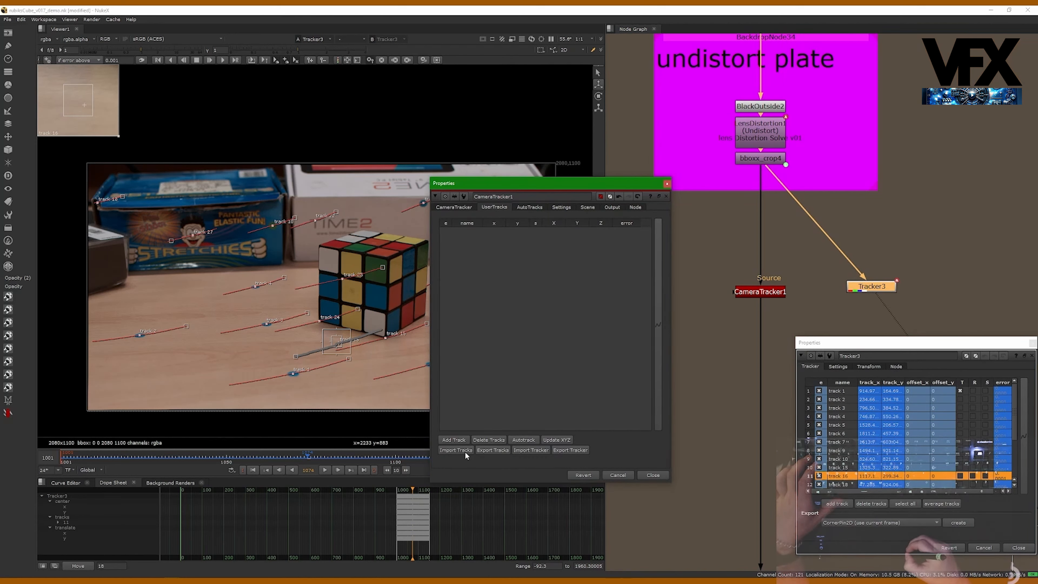
pyautogui.click(526, 450)
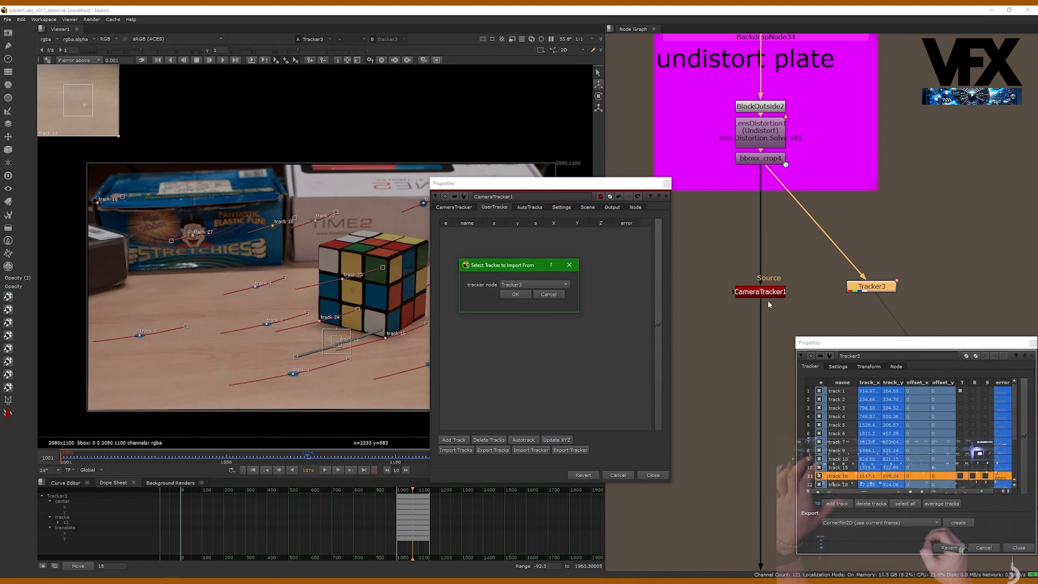
pyautogui.click(519, 296)
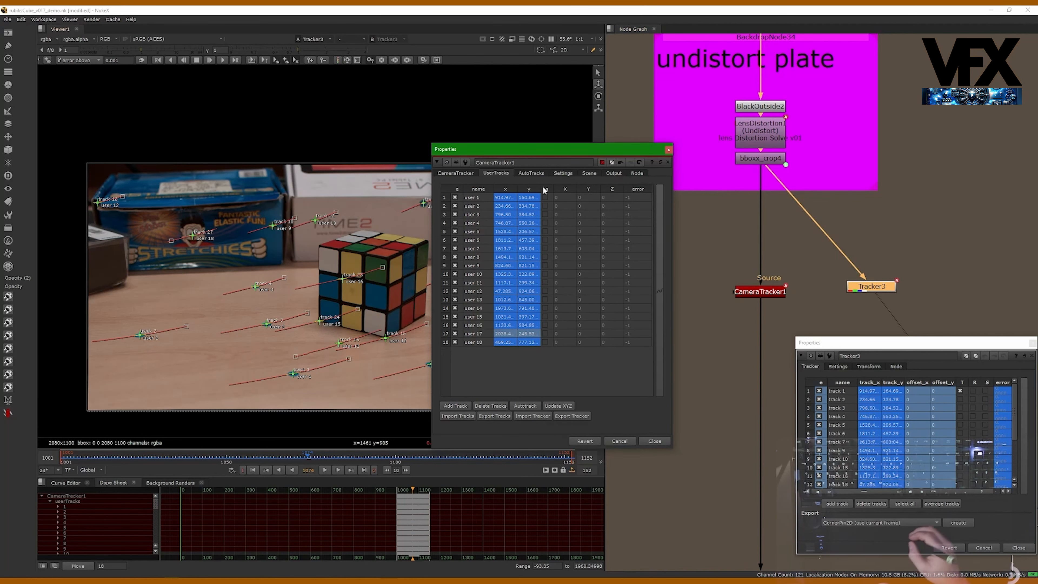
# - Solve the camera from the imported user tracks and glance at the result in the 3D view
pyautogui.moveTo(527, 156); pyautogui.dragTo(705, 145)
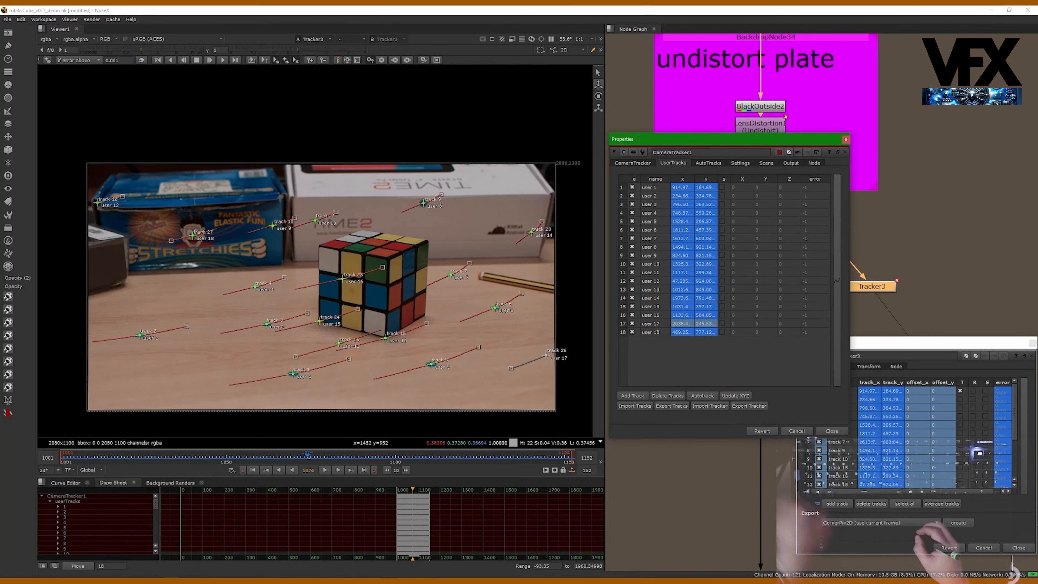
pyautogui.click(633, 162)
pyautogui.click(680, 373)
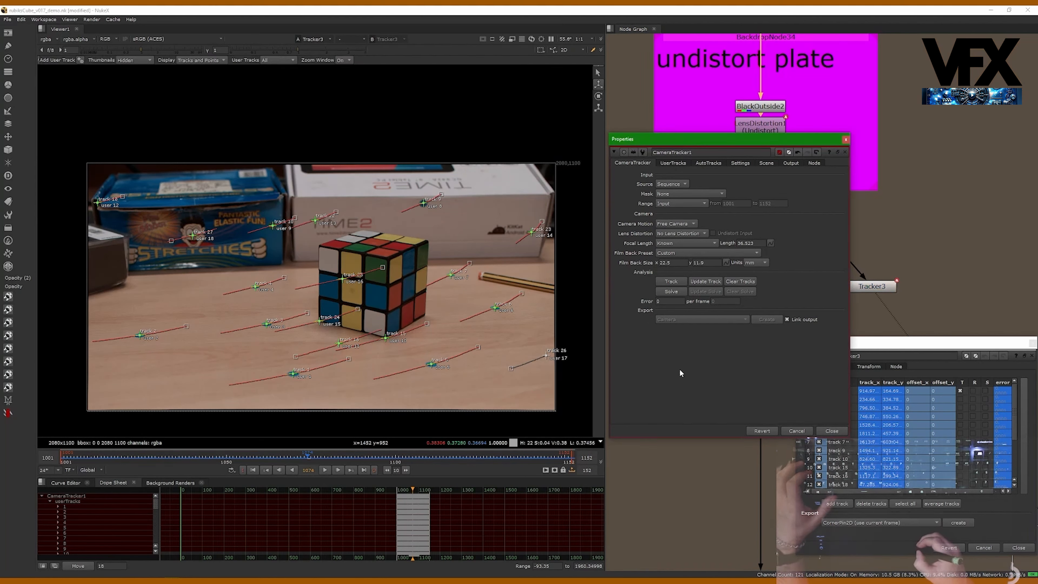
pyautogui.click(674, 294)
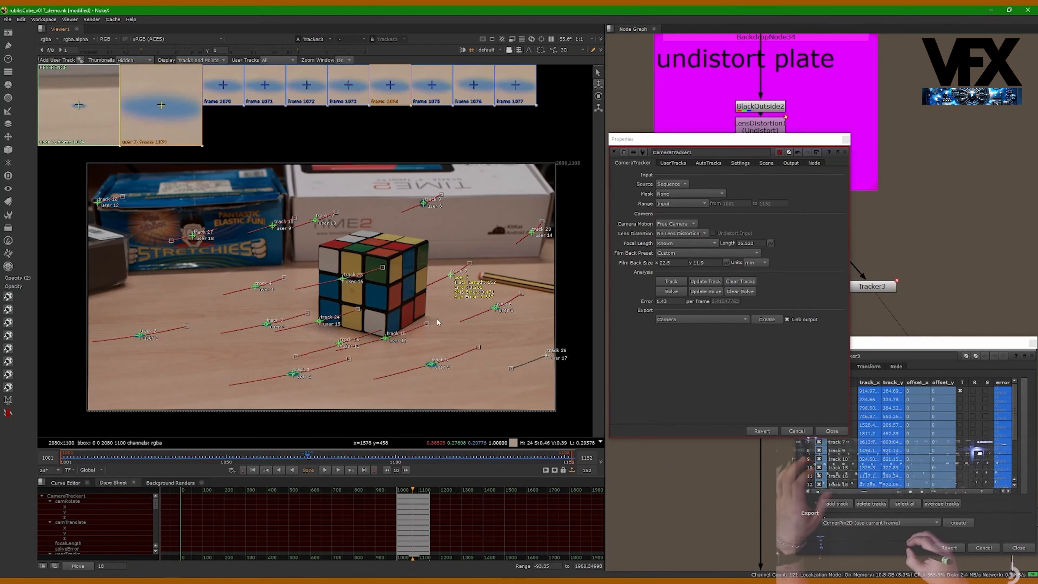
pyautogui.press('Tab')
pyautogui.keyDown('ctrl'); pyautogui.moveTo(354, 280); pyautogui.dragTo(396, 344); pyautogui.keyUp('ctrl')
pyautogui.press('Tab')
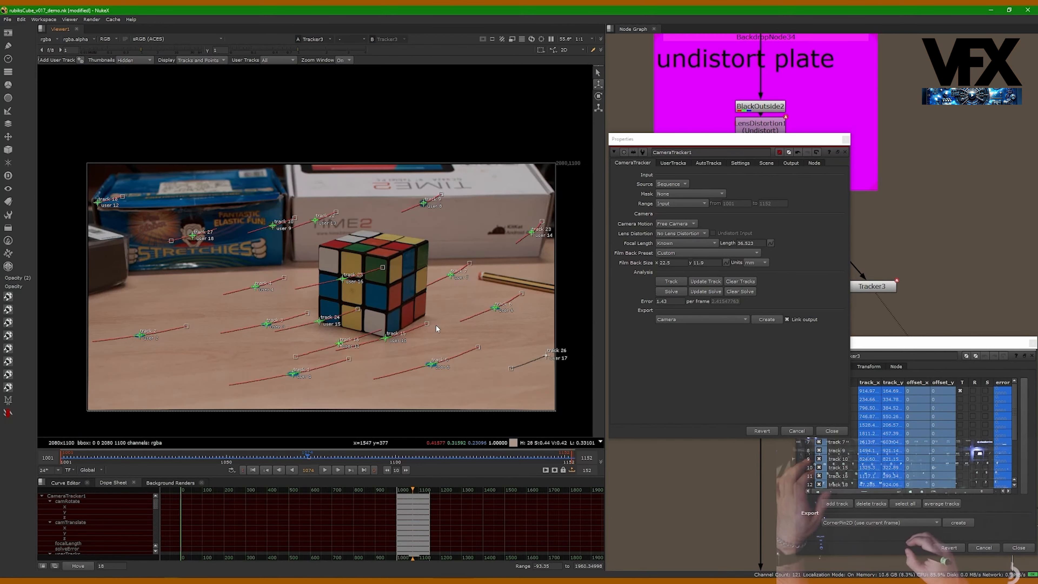
pyautogui.moveTo(740, 141)
pyautogui.mouseDown()
pyautogui.moveTo(741, 125)
pyautogui.moveTo(743, 178)
pyautogui.moveTo(742, 153)
pyautogui.mouseUp()
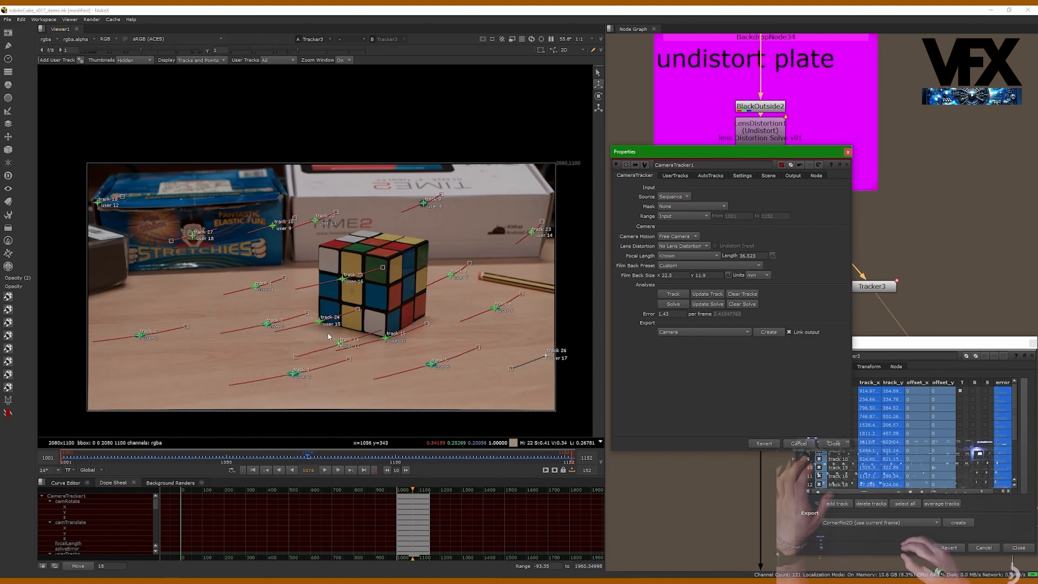
# - Zoom in to examine the user 11 track point and select user 11 in the user tracks list
pyautogui.scroll(6, 333, 335)
pyautogui.scroll(2, 399, 325)
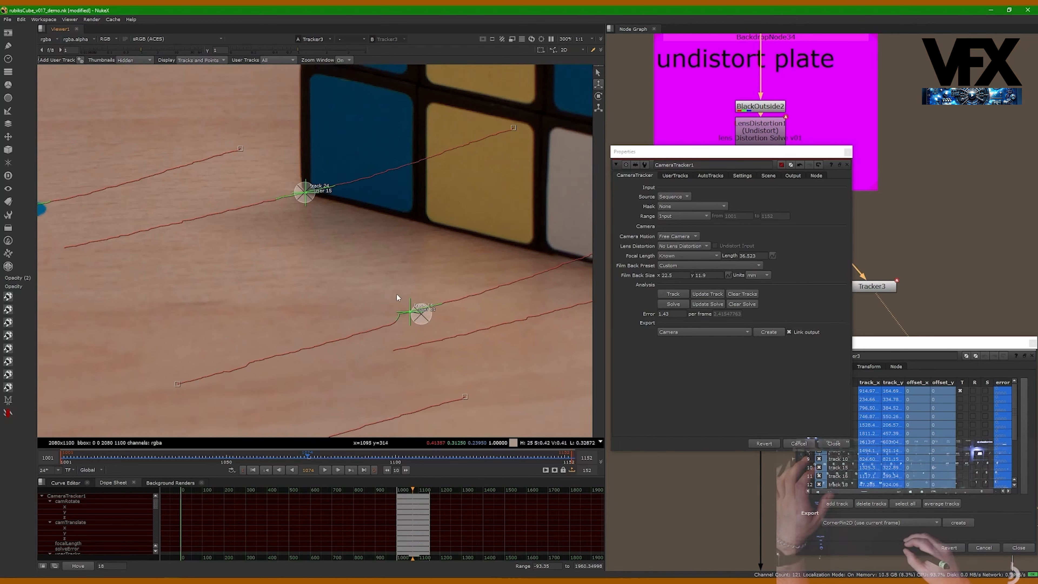
pyautogui.click(428, 327)
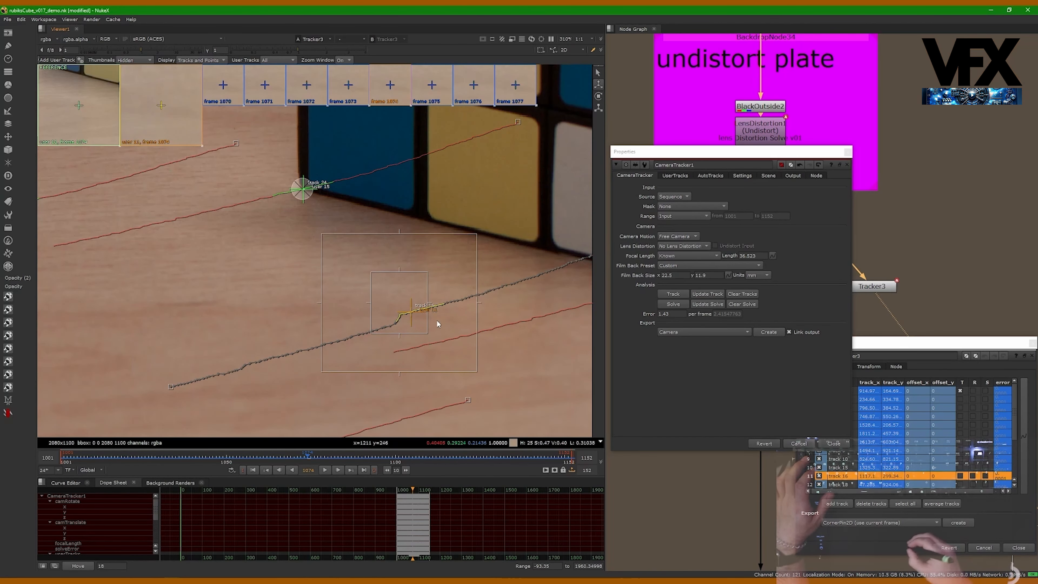
pyautogui.click(438, 324)
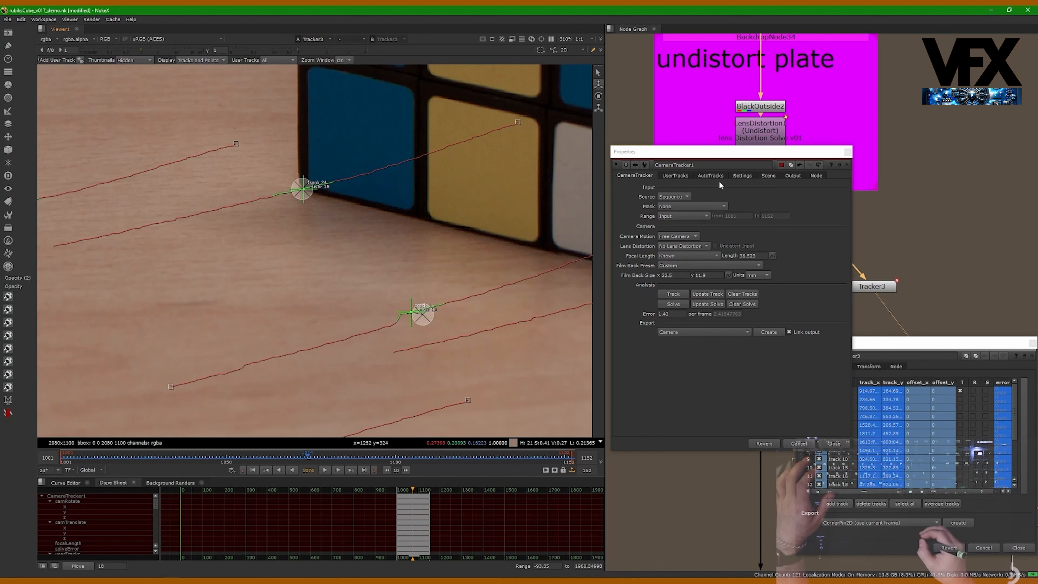
pyautogui.click(674, 175)
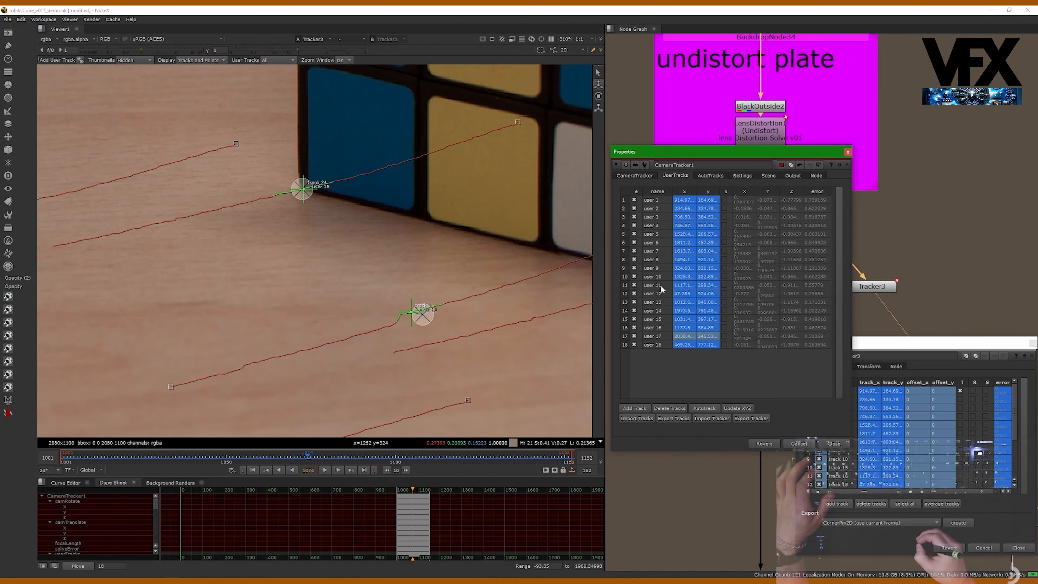
pyautogui.click(817, 285)
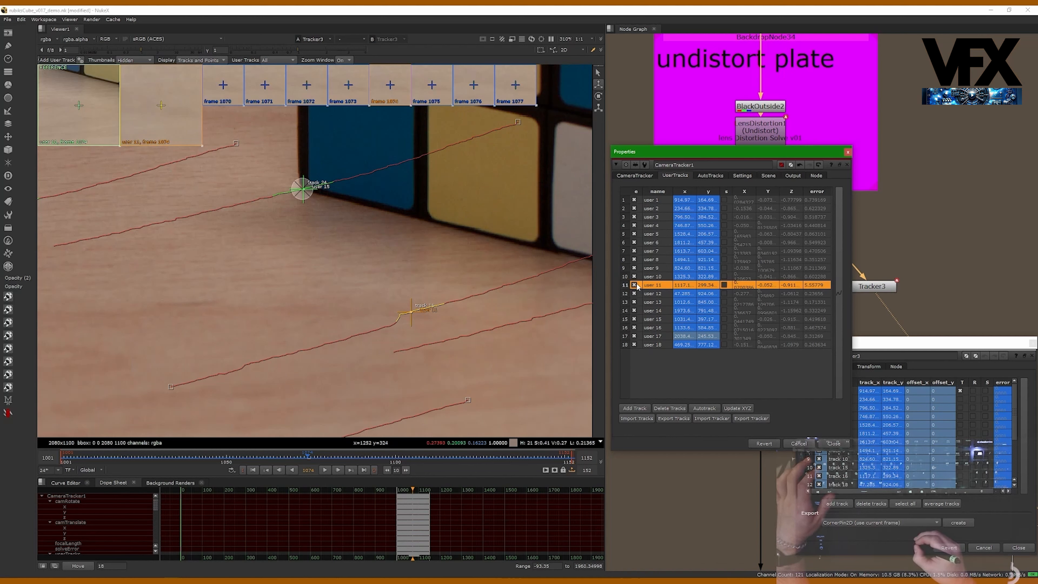
# - Re-solve CameraTracker1's camera, accepting the reset of the current solve
pyautogui.click(634, 175)
pyautogui.click(673, 304)
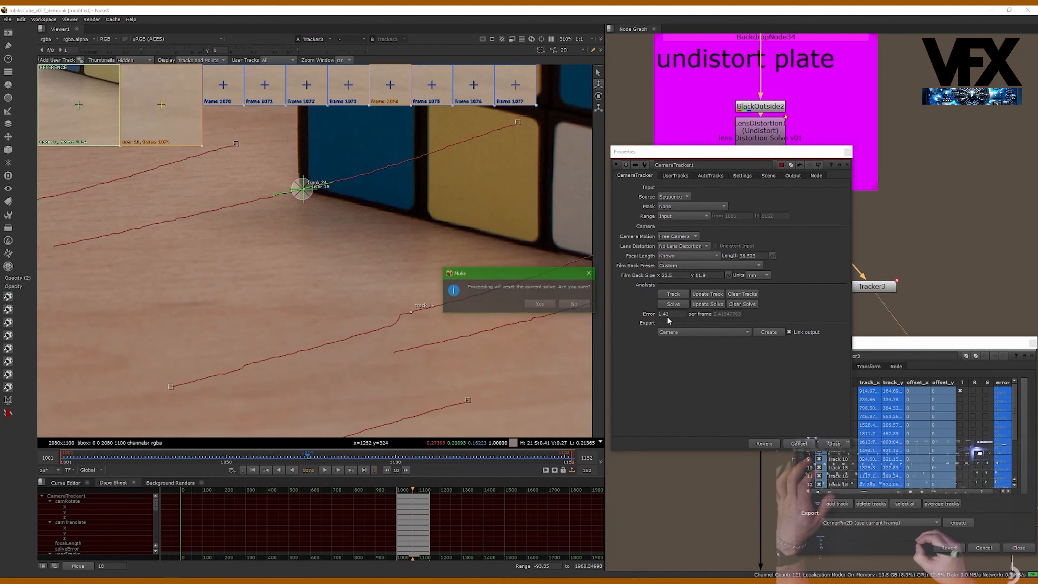
pyautogui.click(539, 303)
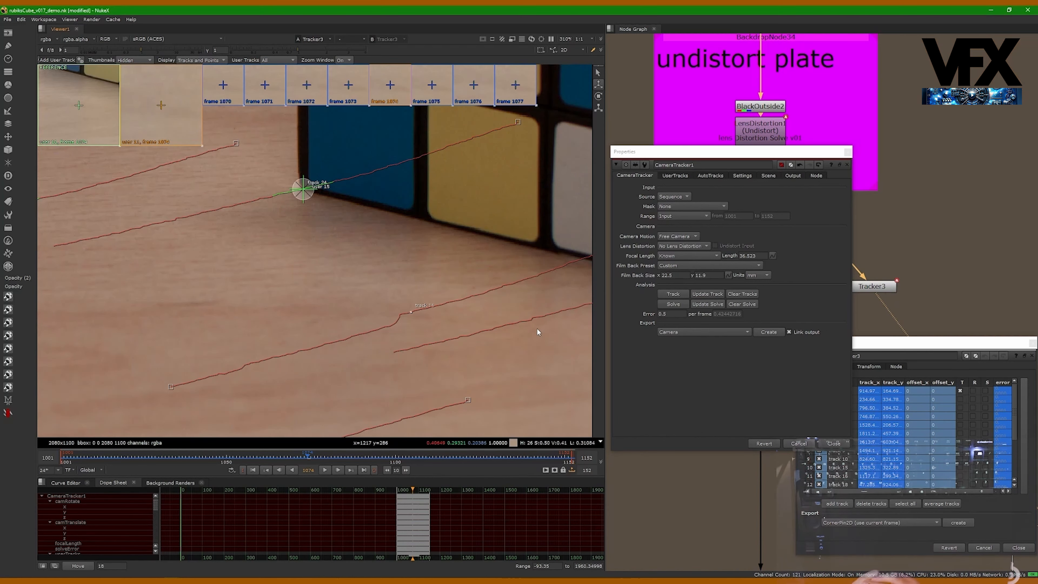
# - Rearrange the properties panels and nodes, then close the CameraTracker1 and Tracker3 properties
pyautogui.moveTo(752, 158); pyautogui.dragTo(698, 175)
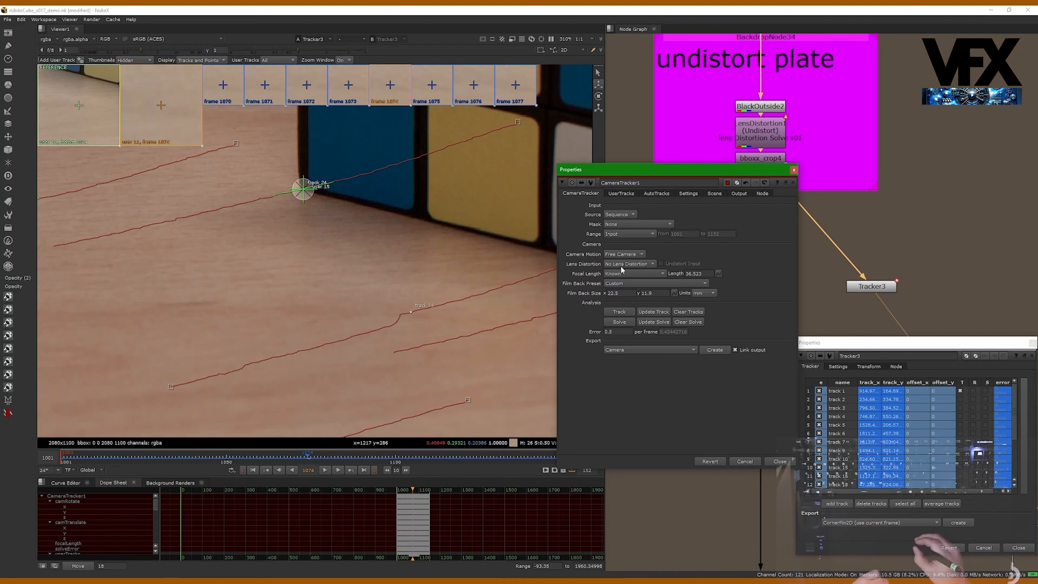
pyautogui.moveTo(777, 168); pyautogui.dragTo(690, 179)
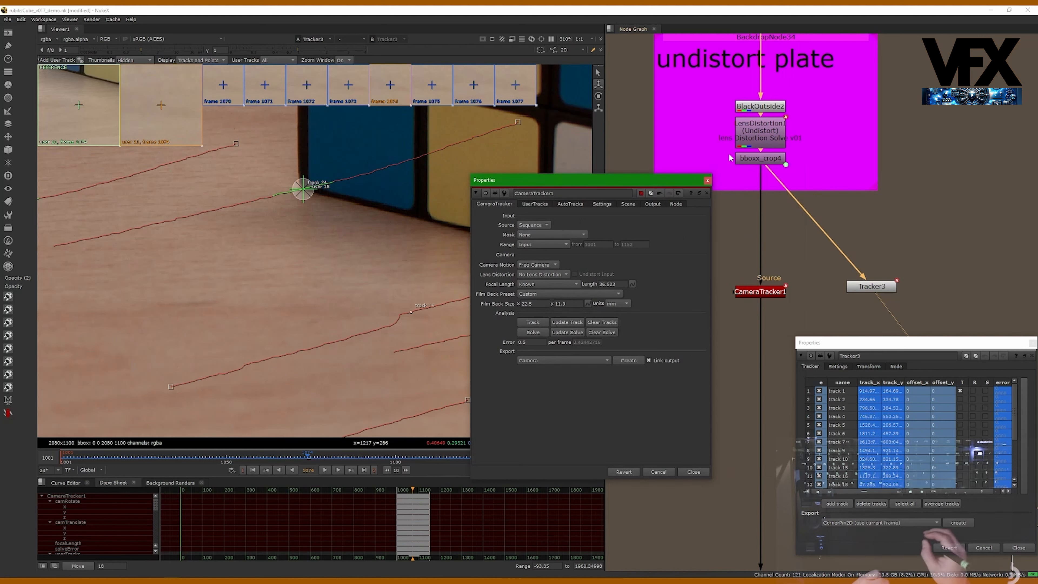
pyautogui.moveTo(884, 289); pyautogui.dragTo(881, 294)
pyautogui.click(755, 293)
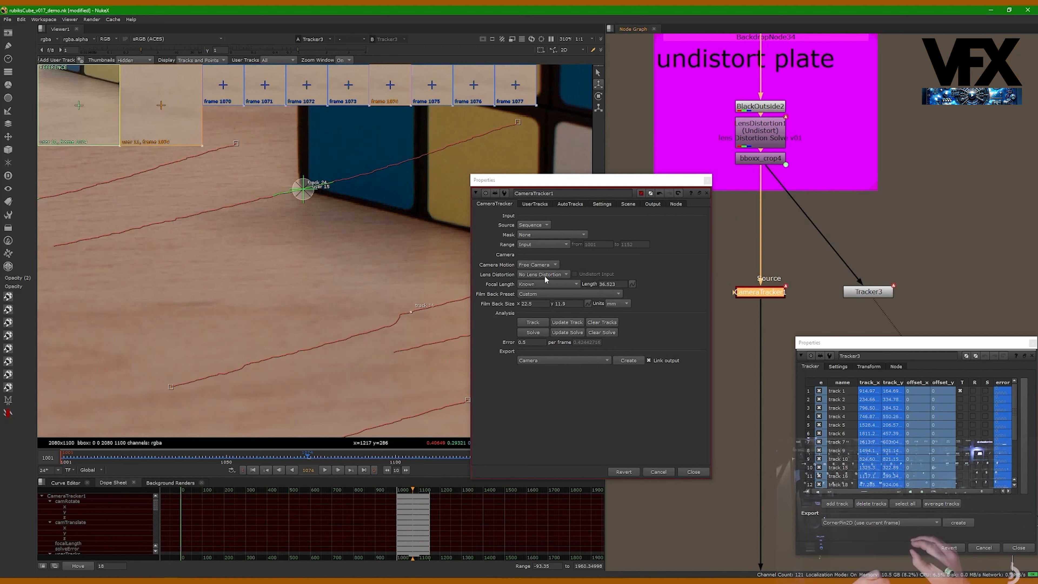
pyautogui.moveTo(680, 183); pyautogui.dragTo(653, 184)
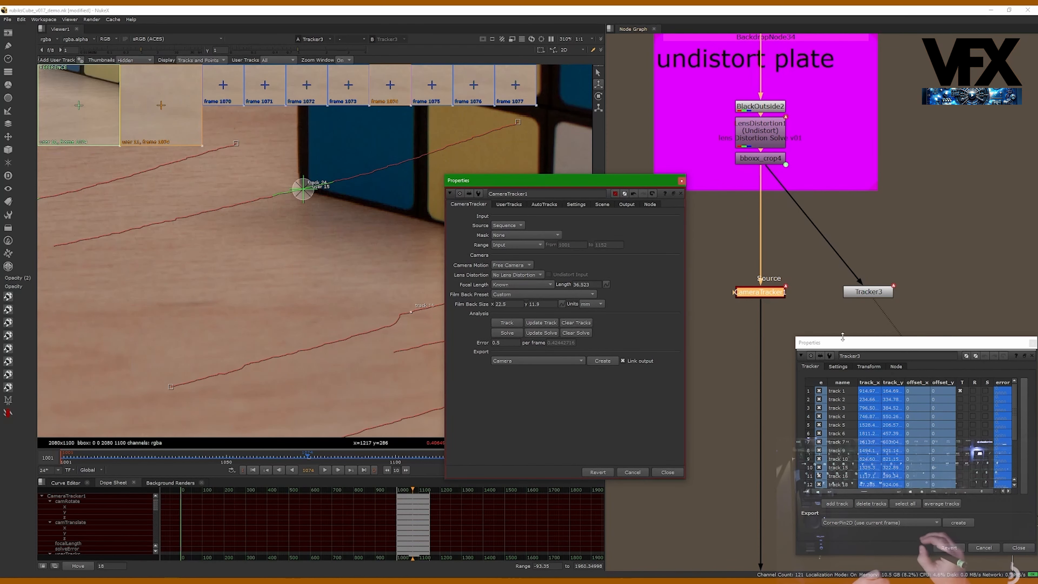
pyautogui.moveTo(877, 345); pyautogui.dragTo(830, 330)
pyautogui.click(673, 472)
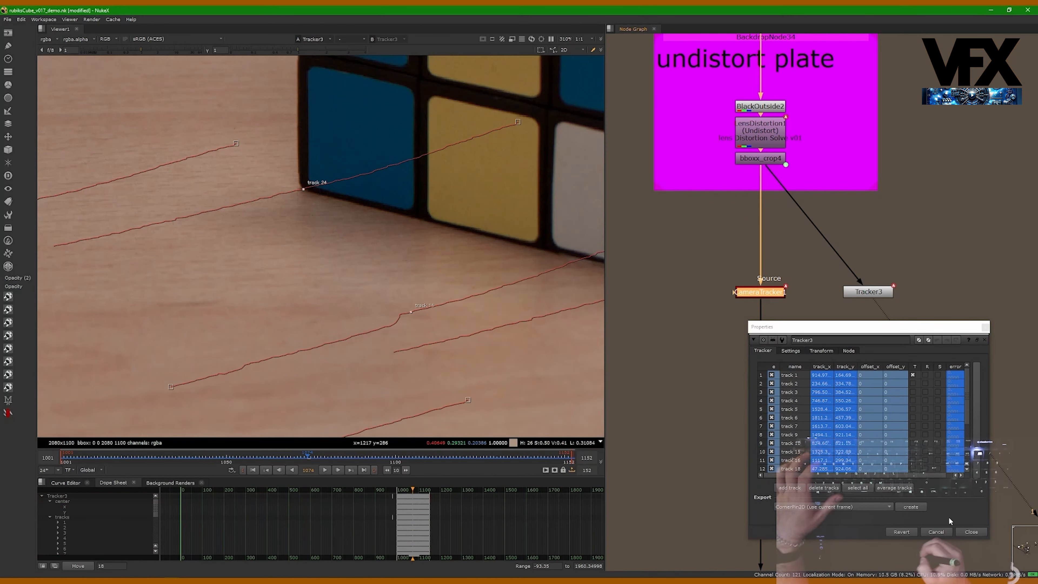
pyautogui.click(971, 531)
# - Copy CameraTracker_mm_v1 from the mm_v01 backdrop and paste it beside CameraTracker1
pyautogui.keyDown('alt'); pyautogui.moveTo(798, 399); pyautogui.dragTo(703, 384, button='middle'); pyautogui.keyUp('alt')
pyautogui.click(706, 370)
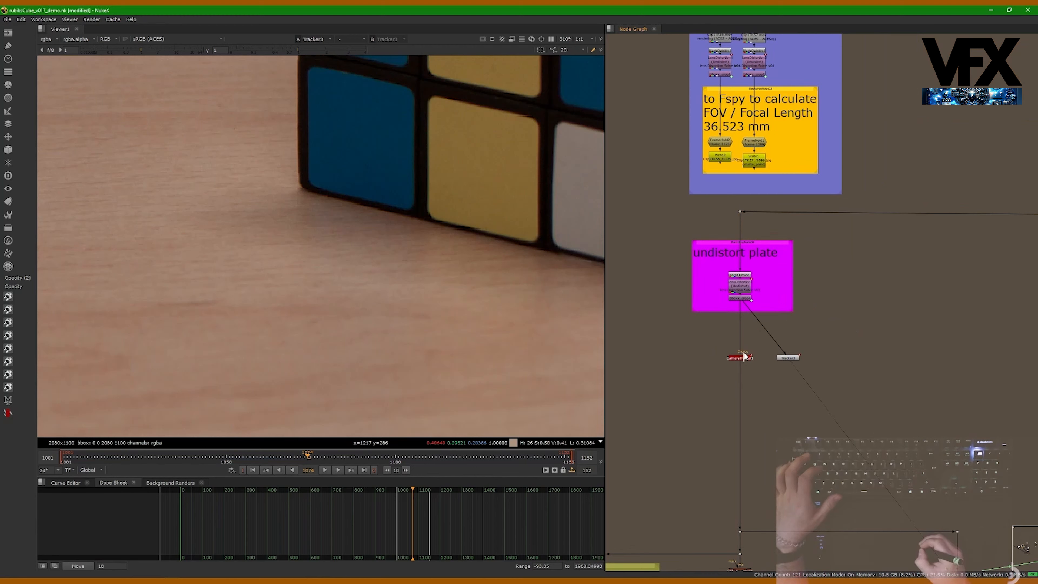
pyautogui.moveTo(744, 356); pyautogui.dragTo(734, 288, button='middle')
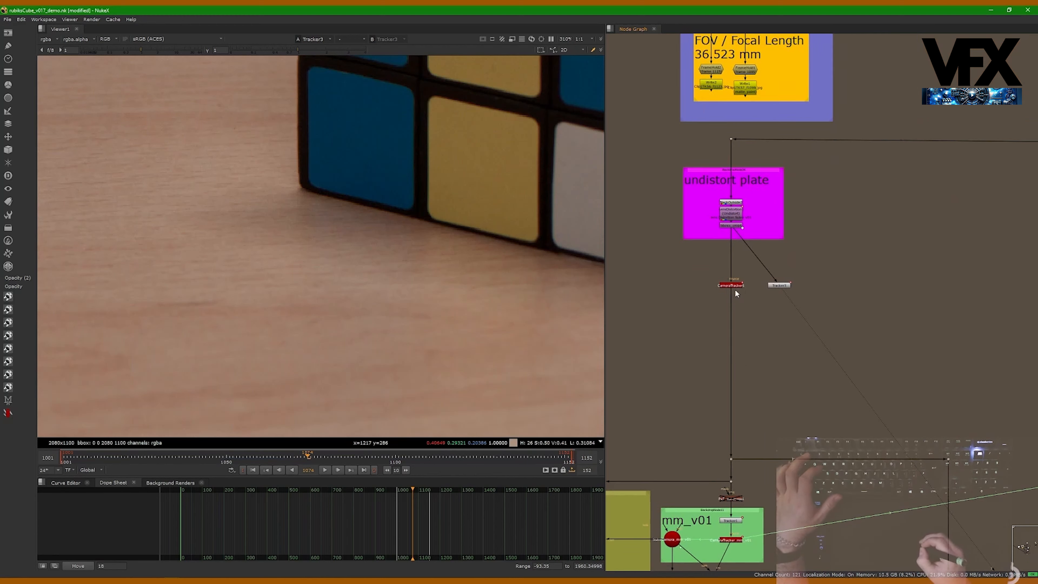
pyautogui.click(737, 540)
pyautogui.keyDown('alt'); pyautogui.moveTo(766, 290); pyautogui.dragTo(754, 315, button='middle'); pyautogui.keyUp('alt')
pyautogui.hotkey('ctrl', 'v')
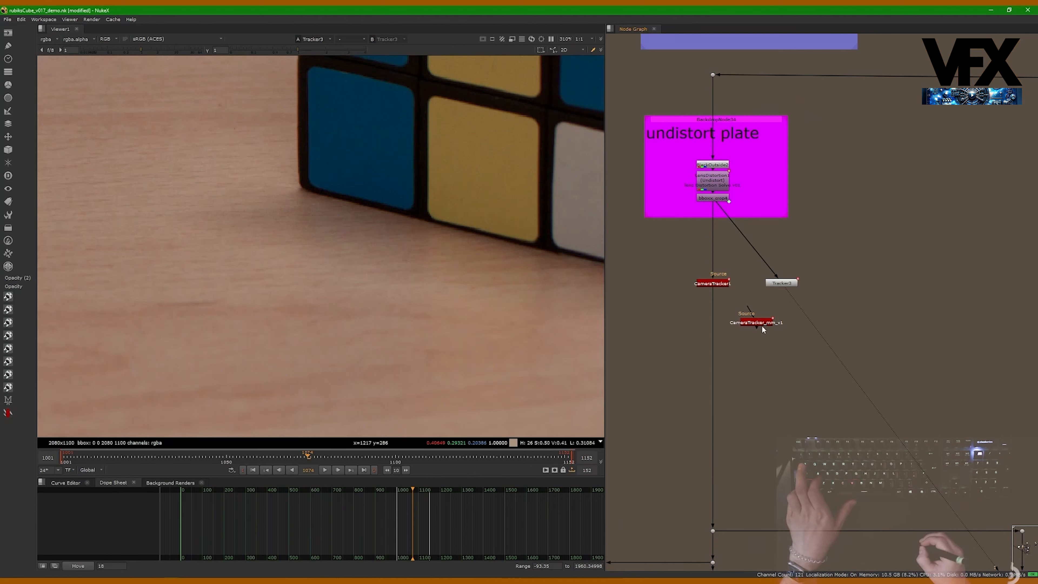
# - Put the pasted CameraTracker_mm_v1 in CameraTracker1's place under the Source input and delete CameraTracker1
pyautogui.keyDown('ctrl'); pyautogui.keyDown('shift'); pyautogui.moveTo(762, 325); pyautogui.dragTo(717, 287); pyautogui.keyUp('shift'); pyautogui.keyUp('ctrl')
pyautogui.click(759, 323)
pyautogui.press('Delete')
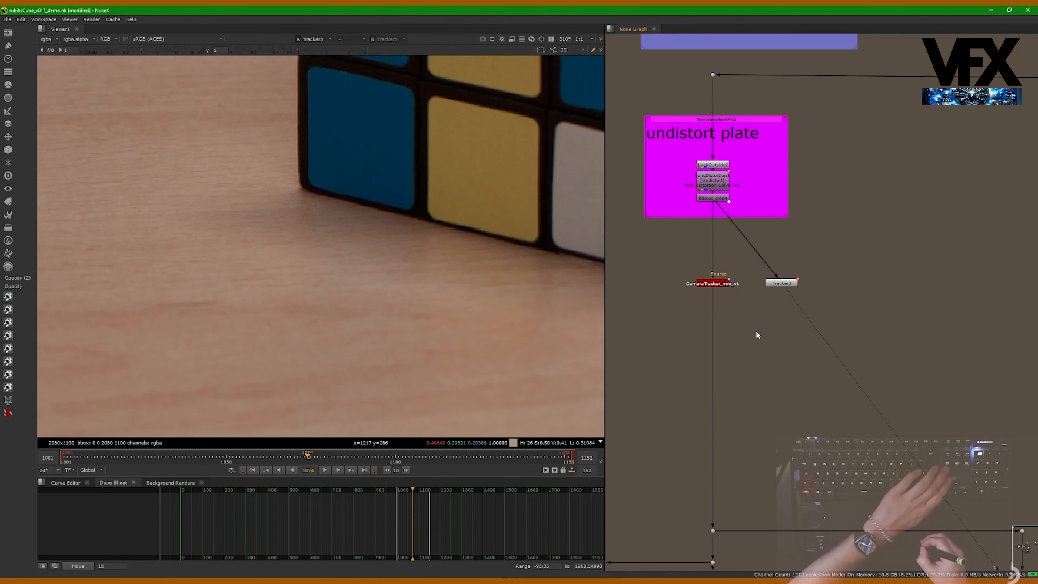
# - View CameraTracker_mm_v1 in the viewer and open its properties
pyautogui.click(721, 285)
pyautogui.moveTo(706, 411); pyautogui.dragTo(729, 234, button='middle')
pyautogui.moveTo(710, 116); pyautogui.dragTo(681, 348, button='middle')
pyautogui.scroll(3, 693, 339)
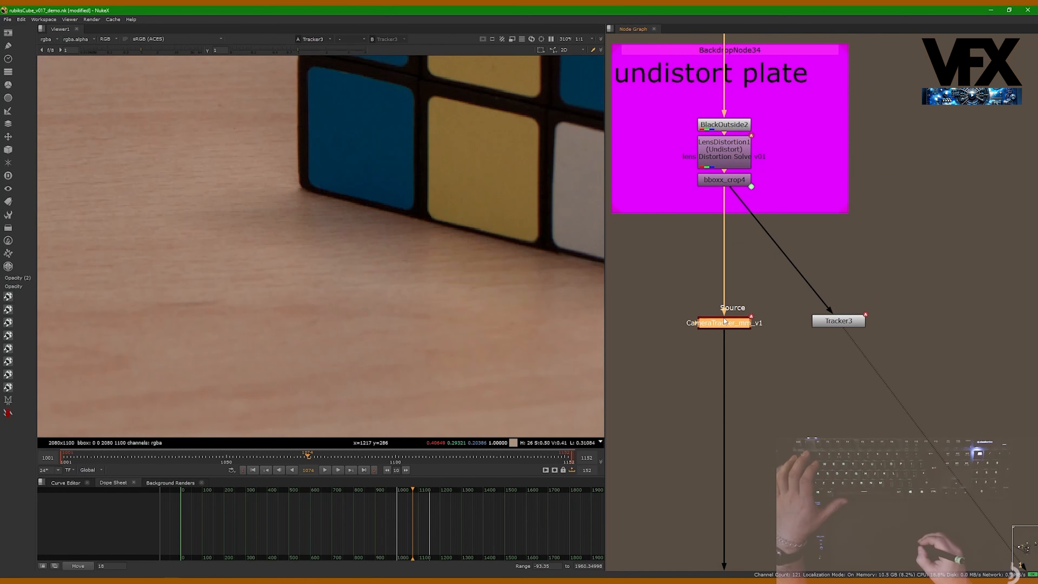
pyautogui.press('1')
pyautogui.doubleClick(728, 322)
# - Move the properties panel aside and examine CameraTracker_mm_v1's user tracks over the whole frame
pyautogui.click(513, 271)
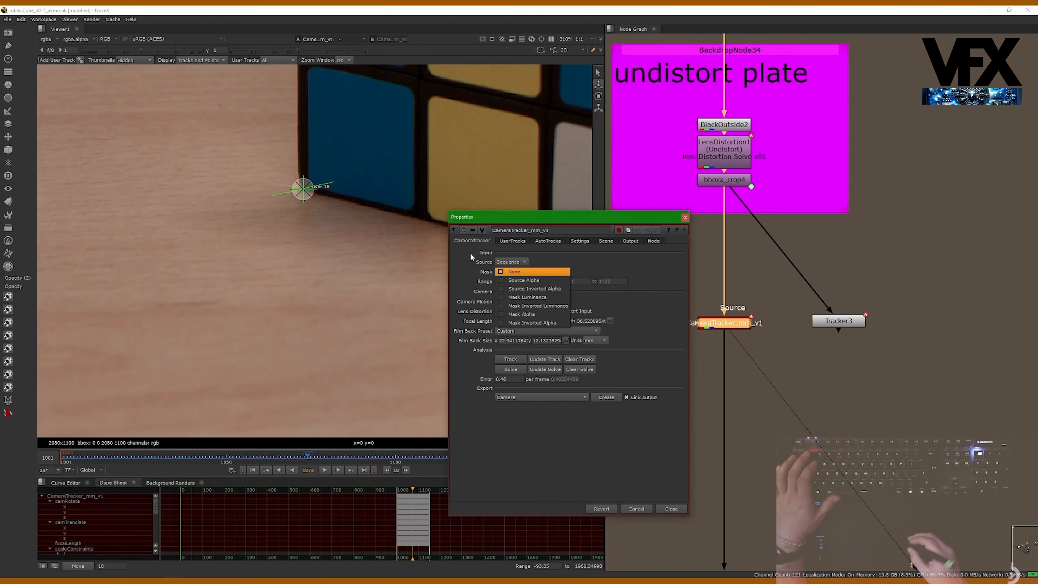
pyautogui.click(498, 216)
pyautogui.moveTo(498, 217); pyautogui.dragTo(730, 265)
pyautogui.scroll(-4, 370, 268)
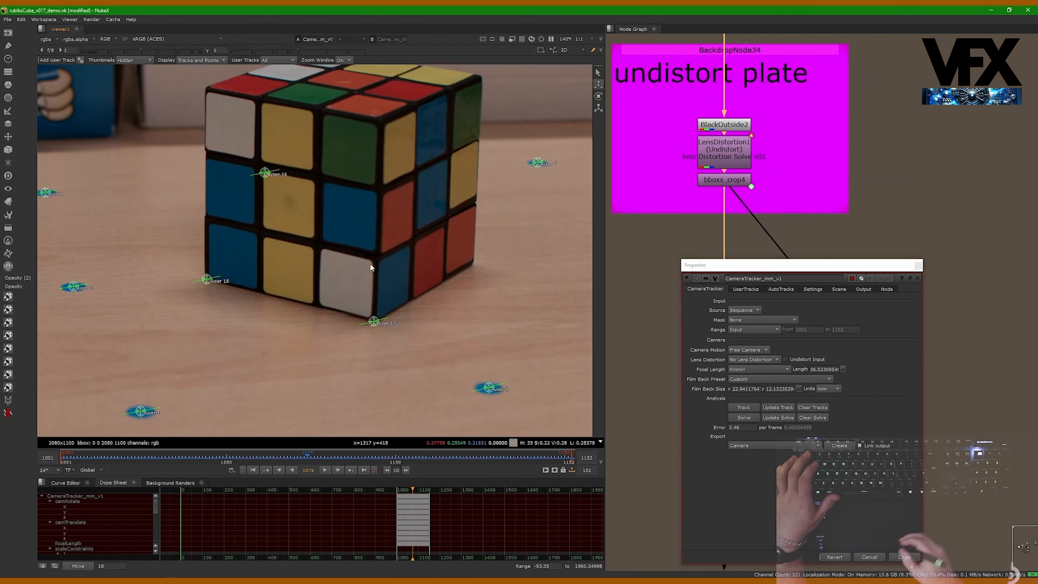
pyautogui.scroll(-4, 371, 267)
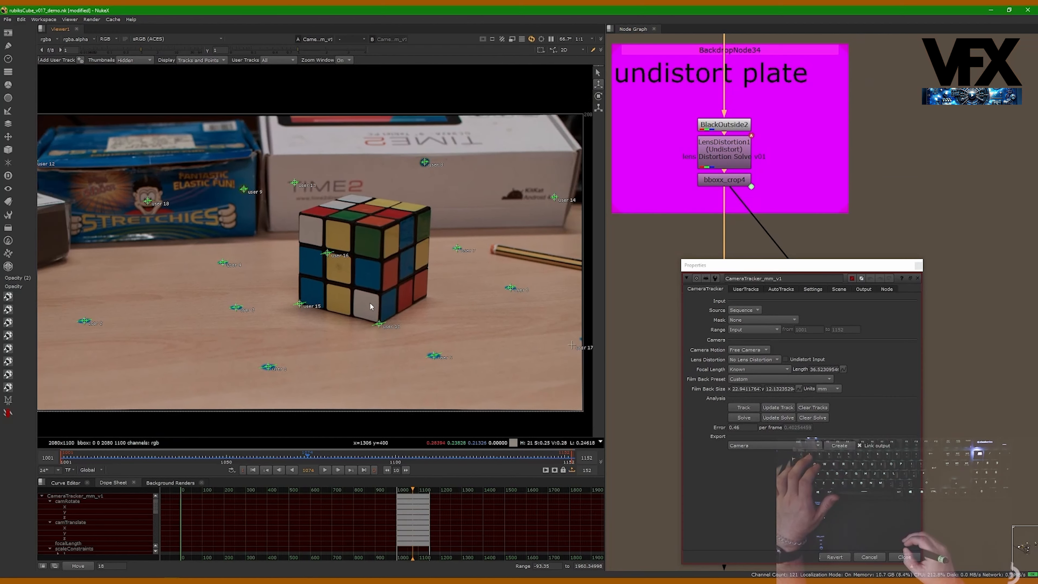
pyautogui.scroll(-1, 376, 323)
pyautogui.moveTo(374, 275); pyautogui.dragTo(382, 268, button='middle')
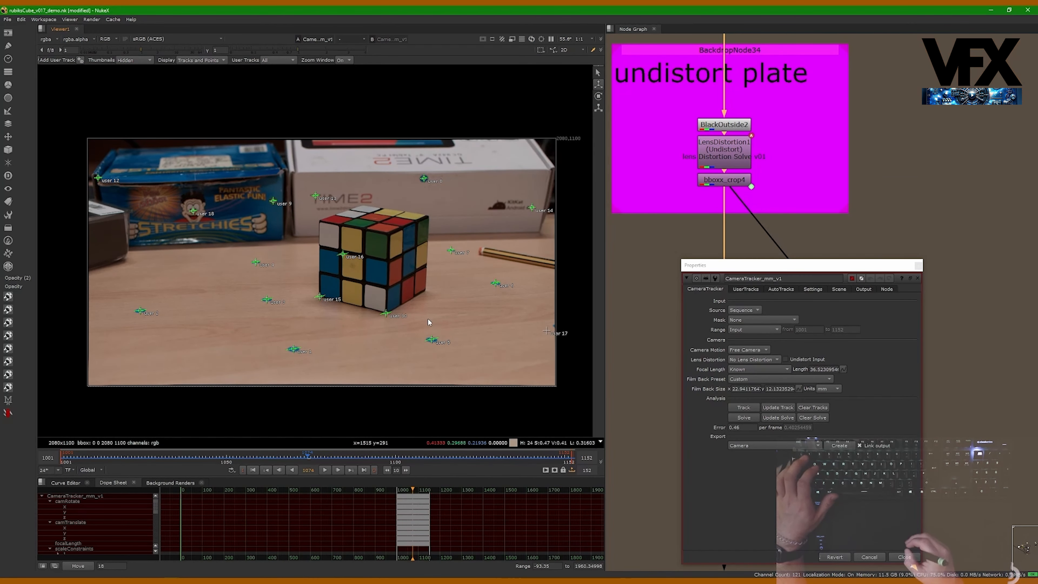
# - Switch the viewer to 3D and orbit around the solved point cloud
pyautogui.press('Tab')
pyautogui.keyDown('alt'); pyautogui.moveTo(429, 312); pyautogui.dragTo(367, 317, button='right'); pyautogui.keyUp('alt')
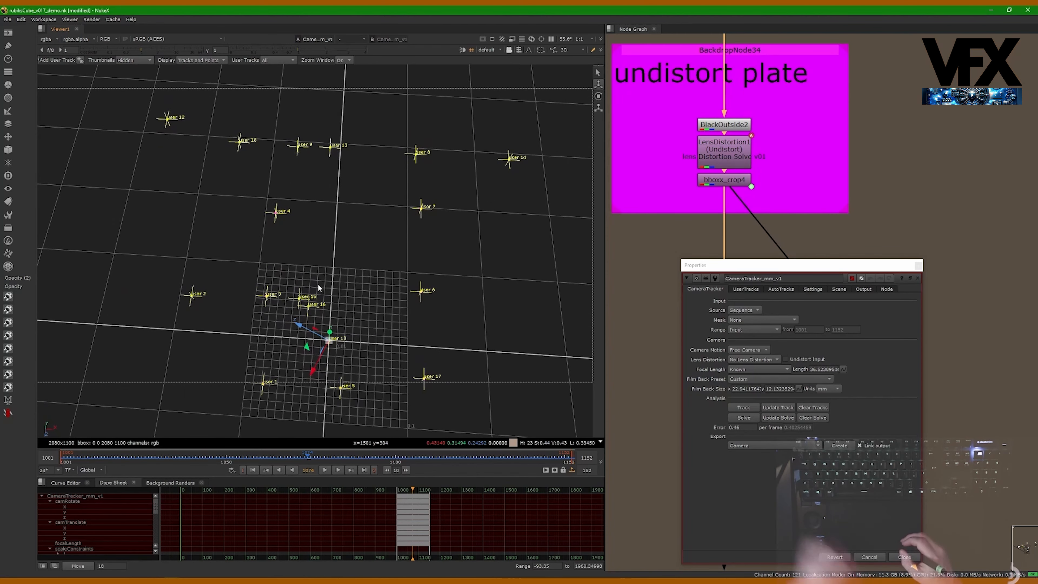
pyautogui.keyDown('alt'); pyautogui.moveTo(374, 318); pyautogui.dragTo(413, 249, button='right'); pyautogui.keyUp('alt')
pyautogui.moveTo(715, 265); pyautogui.dragTo(735, 390)
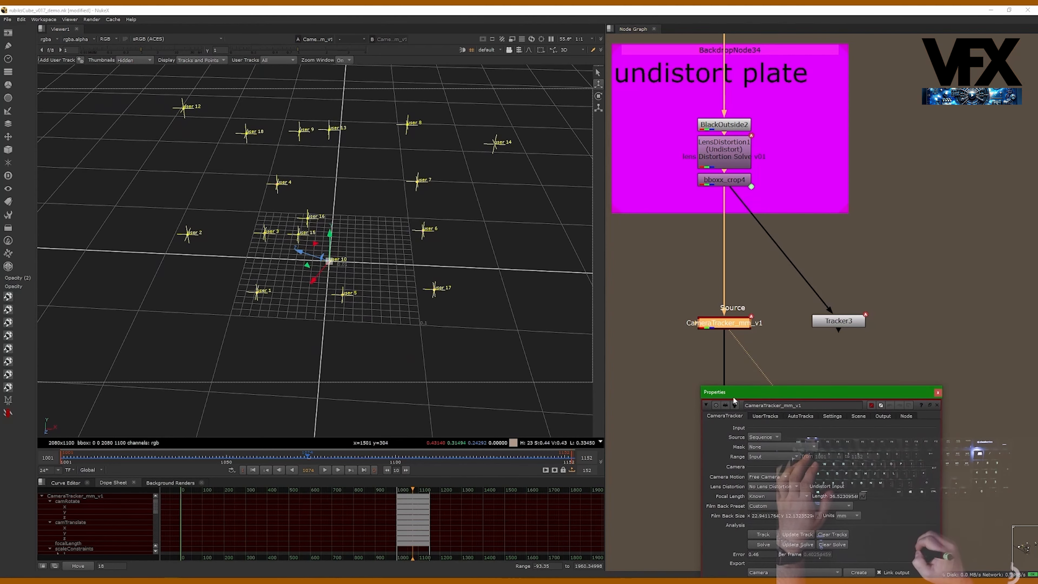
pyautogui.keyDown('alt'); pyautogui.moveTo(400, 331); pyautogui.dragTo(444, 329, button='right'); pyautogui.keyUp('alt')
# - Reposition the CameraTracker_mm_v1 properties panel, inspect its film back size, and close the panel
pyautogui.moveTo(774, 391); pyautogui.dragTo(875, 117)
pyautogui.moveTo(765, 183); pyautogui.dragTo(705, 194, button='middle')
pyautogui.click(780, 333)
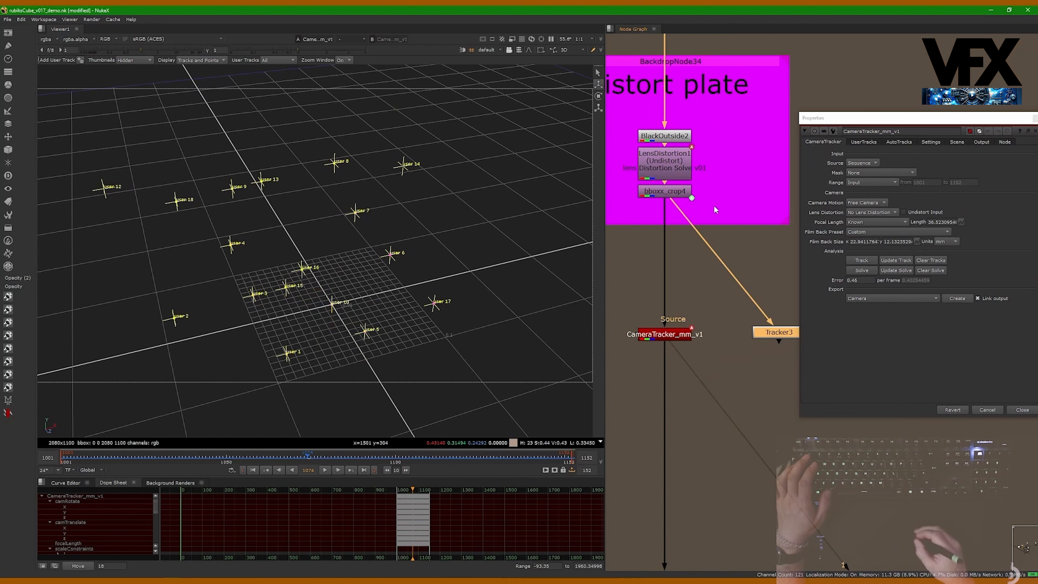
pyautogui.moveTo(680, 340); pyautogui.dragTo(681, 345)
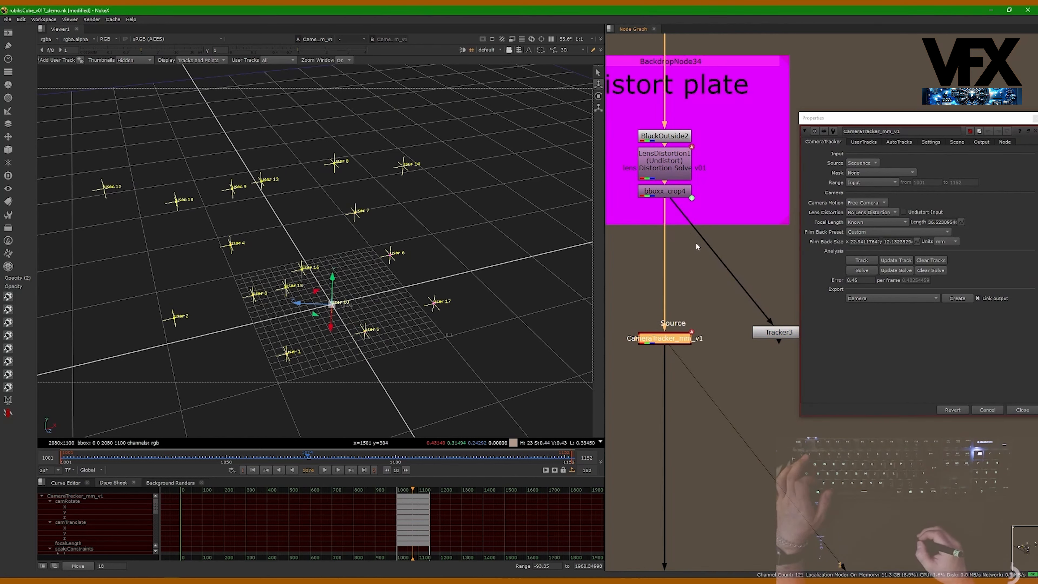
pyautogui.click(802, 273)
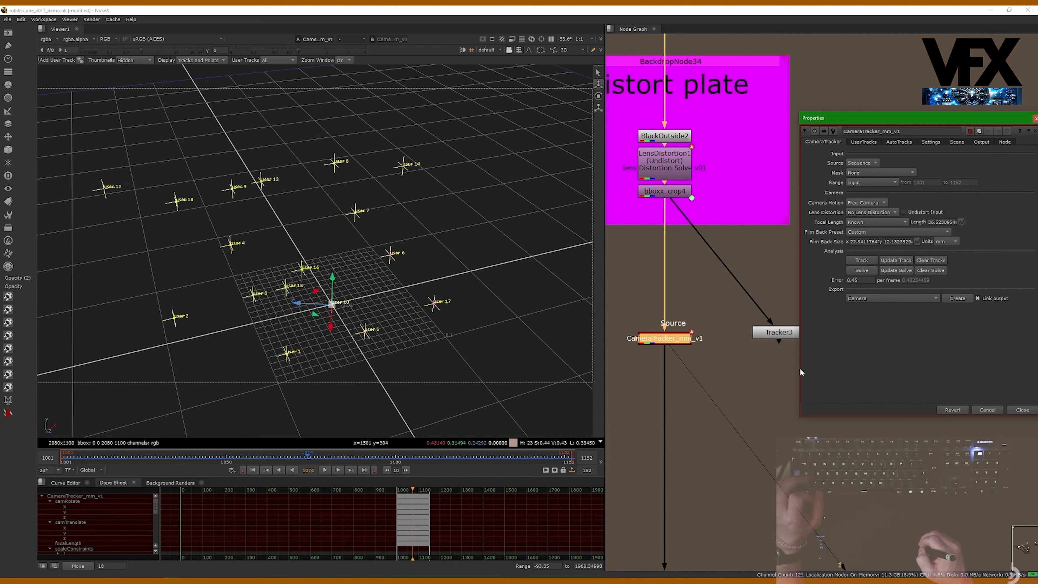
pyautogui.moveTo(800, 372); pyautogui.dragTo(714, 372)
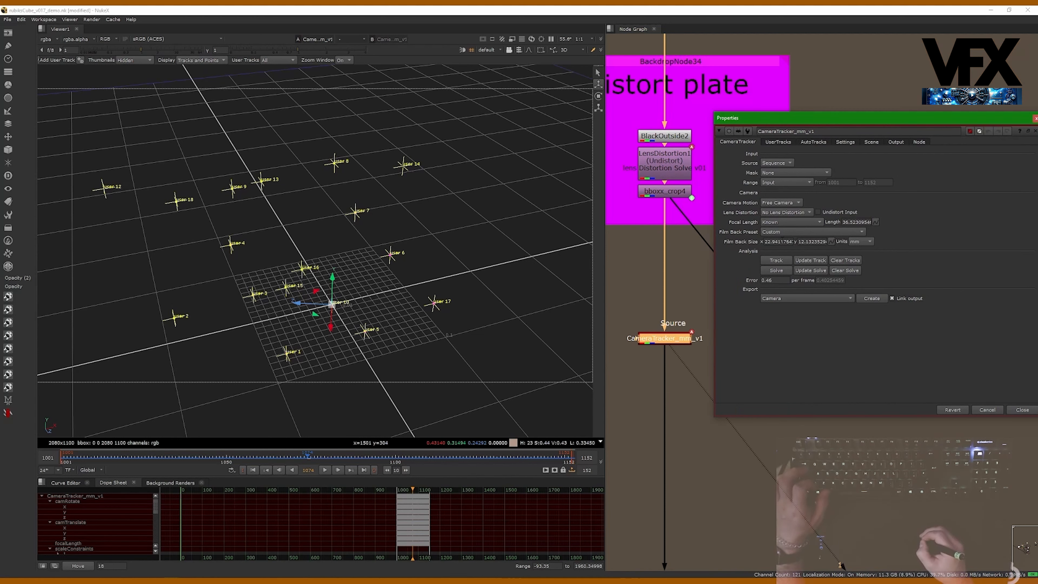
pyautogui.moveTo(776, 242); pyautogui.dragTo(792, 247)
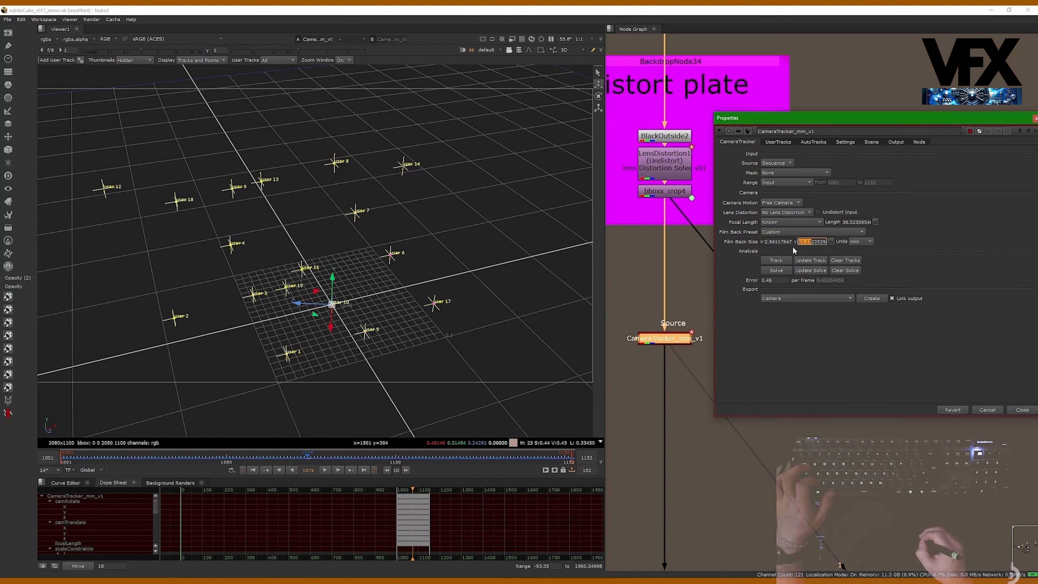
pyautogui.click(1023, 411)
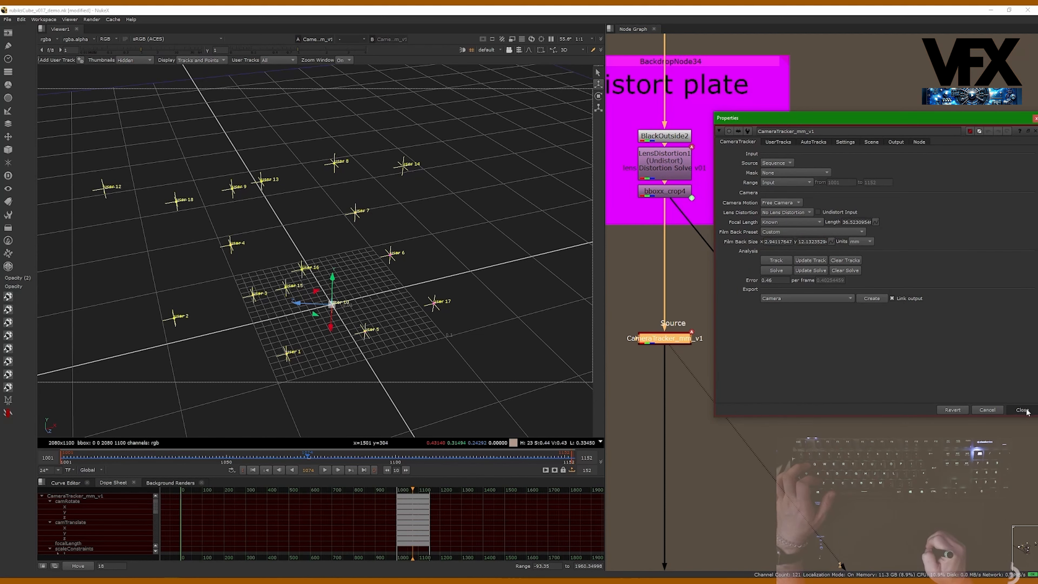
# - Reopen CameraTracker_mm_v1's properties and move the panel beside the node graph
pyautogui.click(676, 338)
pyautogui.keyDown('ctrl'); pyautogui.doubleClick(676, 340); pyautogui.keyUp('ctrl')
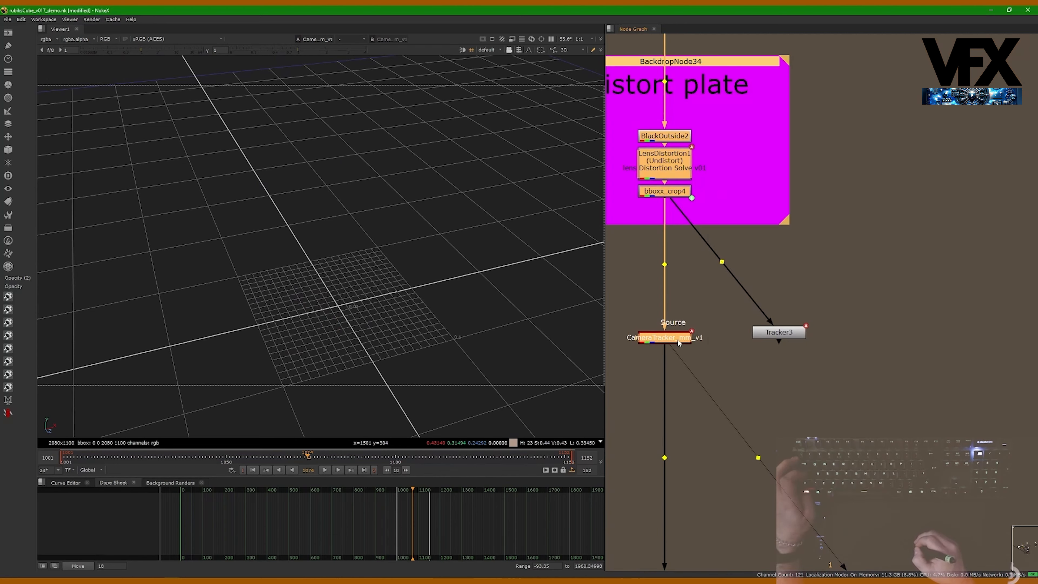
pyautogui.moveTo(846, 122)
pyautogui.mouseDown()
pyautogui.moveTo(732, 113)
pyautogui.moveTo(832, 120)
pyautogui.mouseUp()
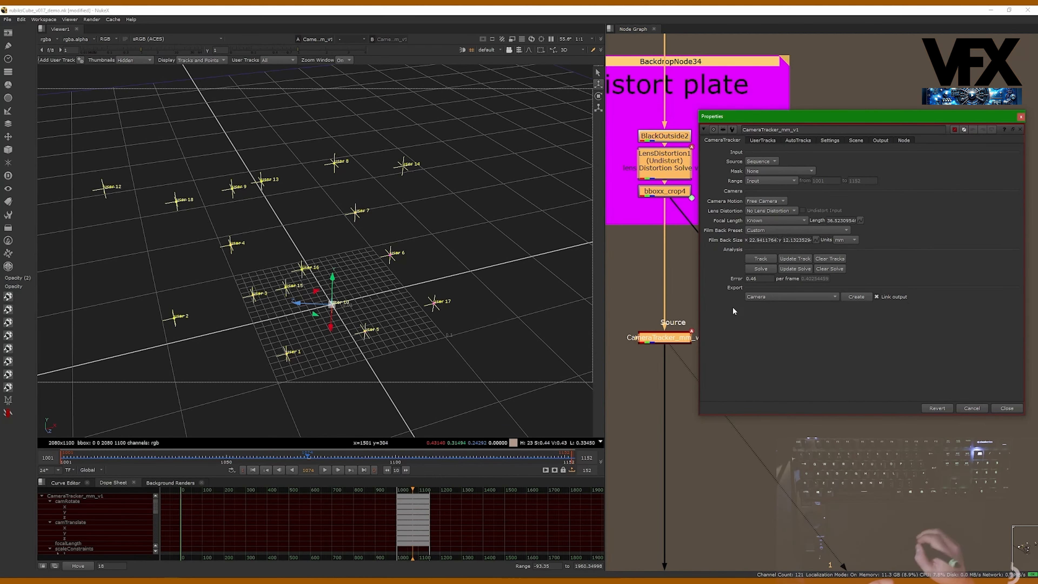